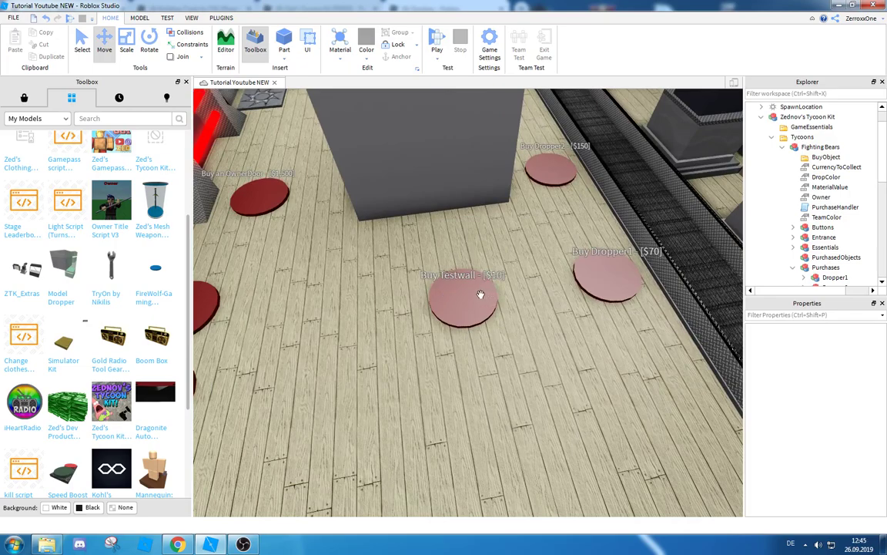
# Select the Zednov's Tycoon Kit model and collapse its contents in the object hierarchy
pyautogui.press('s')
pyautogui.moveTo(480, 294); pyautogui.dragTo(463, 318, button='right')
pyautogui.press('w')
pyautogui.press('s')
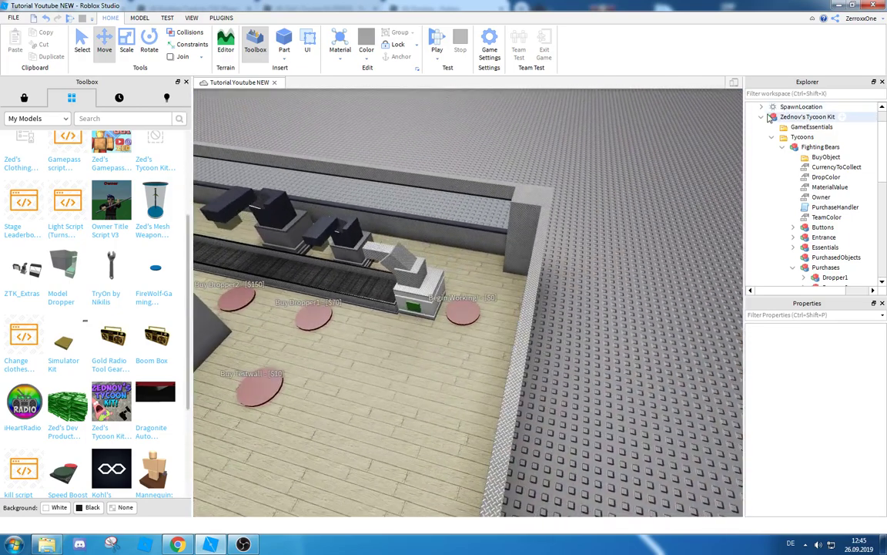
pyautogui.click(772, 117)
pyautogui.click(761, 117)
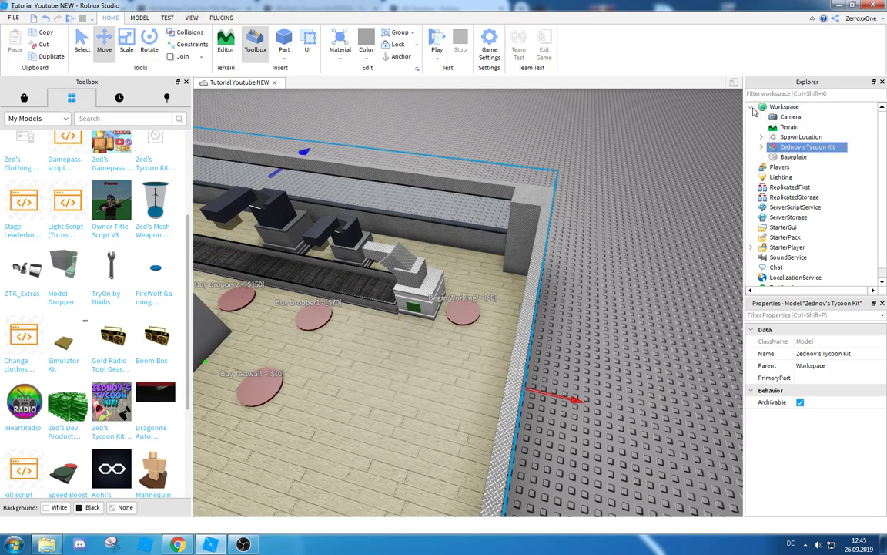
# Insert a new Part into Workspace on the empty baseplate beside the tycoon and focus the camera on it
pyautogui.doubleClick(785, 106)
pyautogui.click(806, 107)
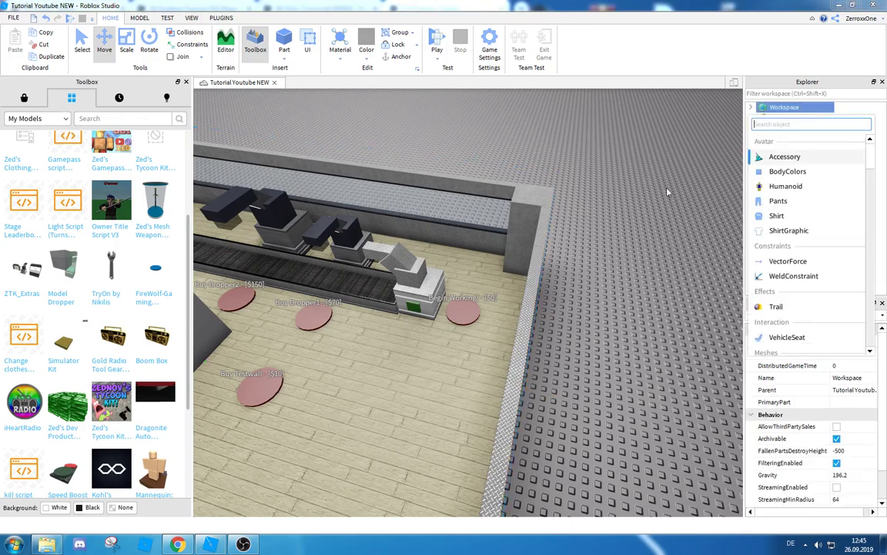
pyautogui.click(668, 194)
pyautogui.press('d')
pyautogui.press('s')
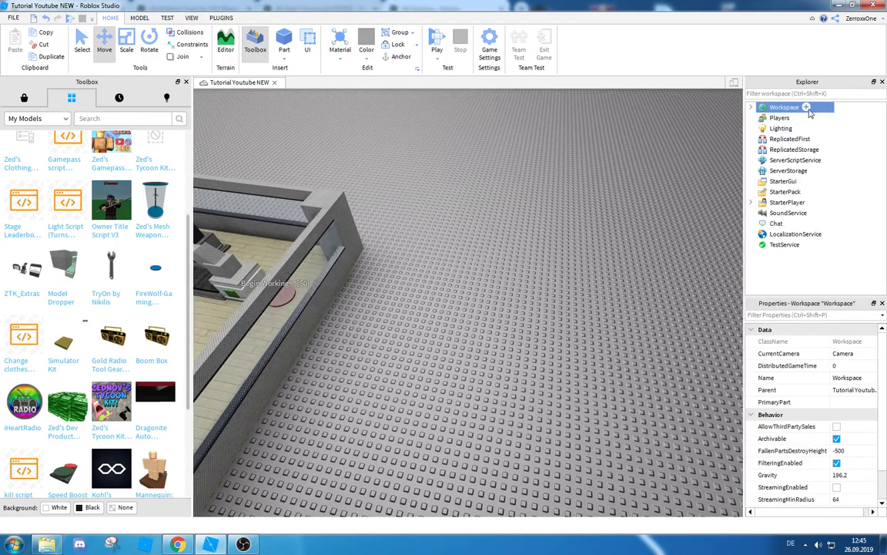
pyautogui.click(809, 107)
pyautogui.write('Part')
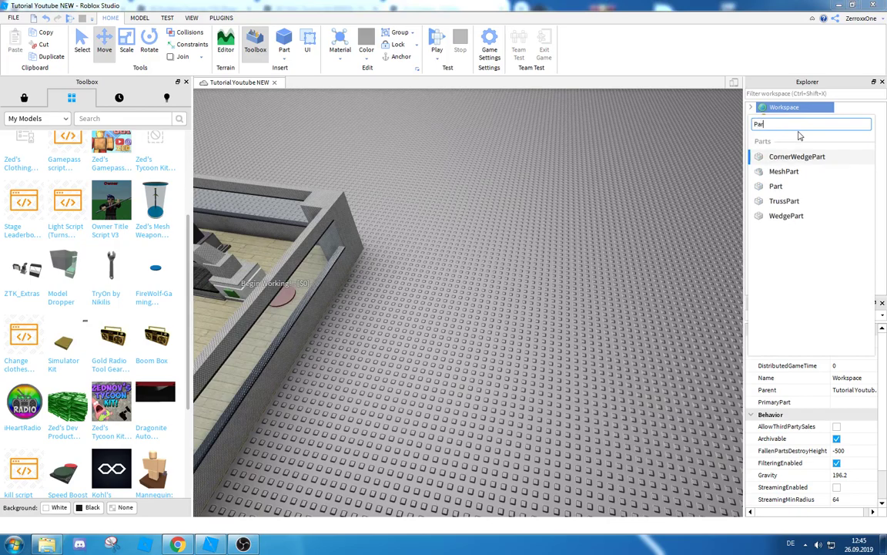
pyautogui.press('Return')
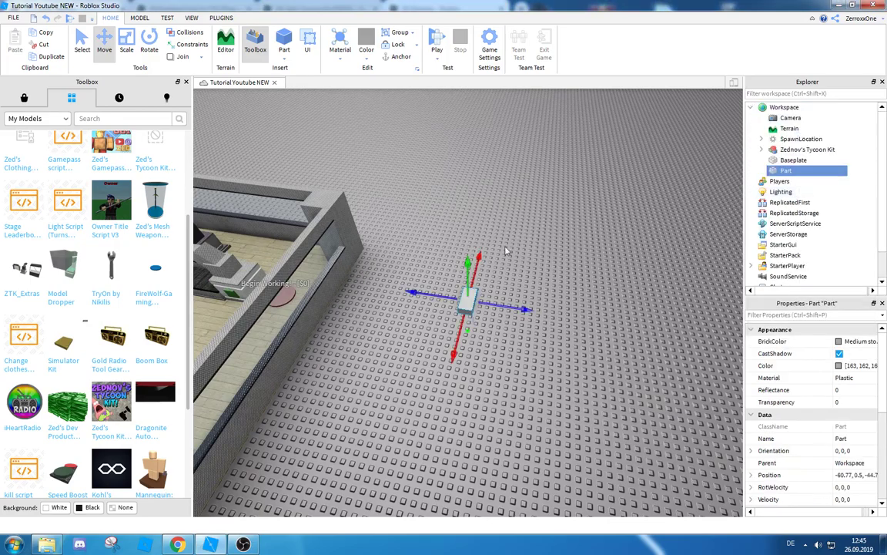
pyautogui.press('f')
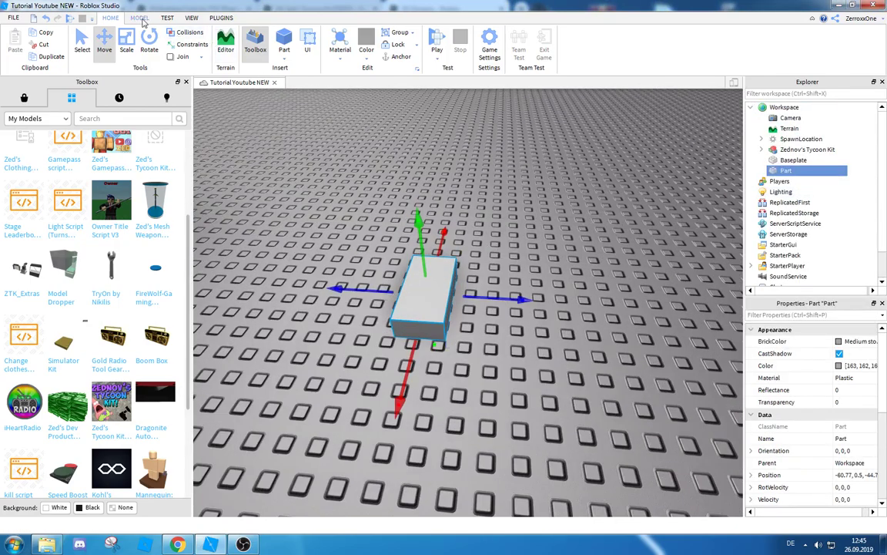
# Try widening the part to 3.05 studs with the Building Tools by F3X resize tool, and undo the change
pyautogui.click(139, 18)
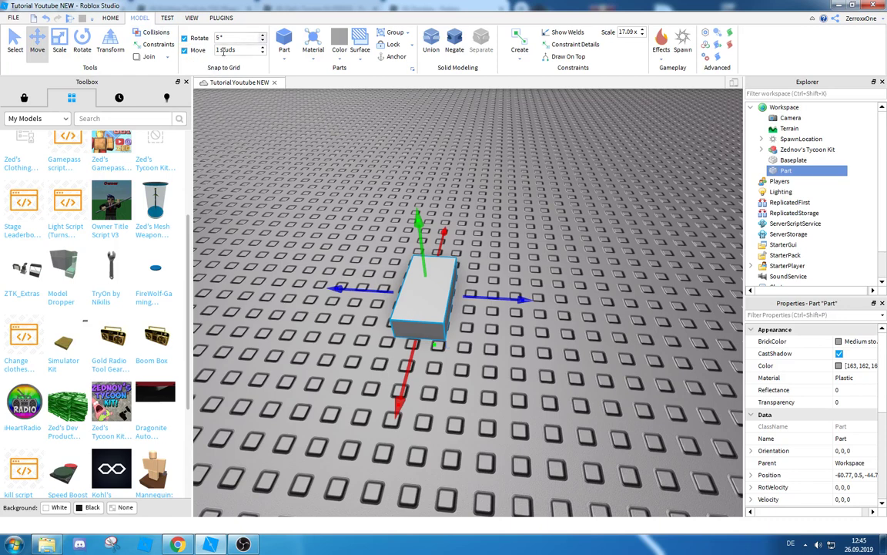
pyautogui.click(222, 18)
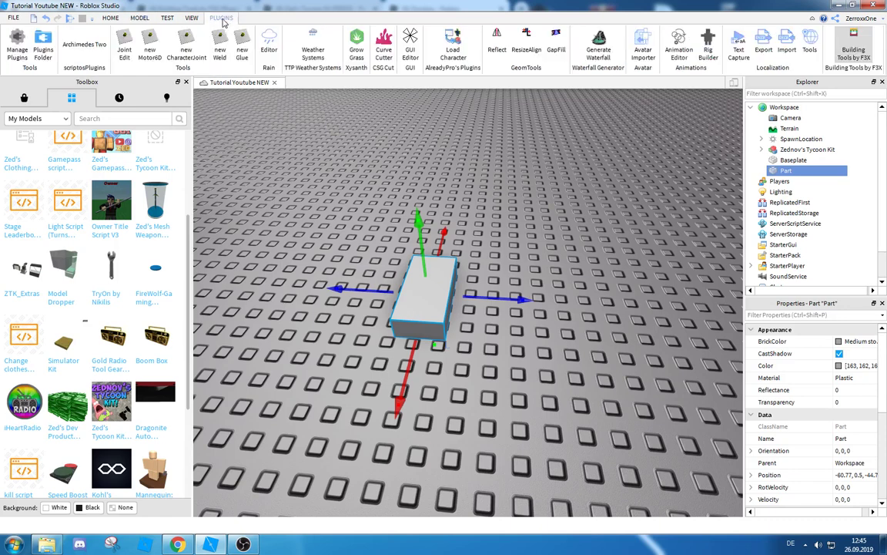
pyautogui.click(851, 54)
pyautogui.click(852, 55)
pyautogui.click(850, 57)
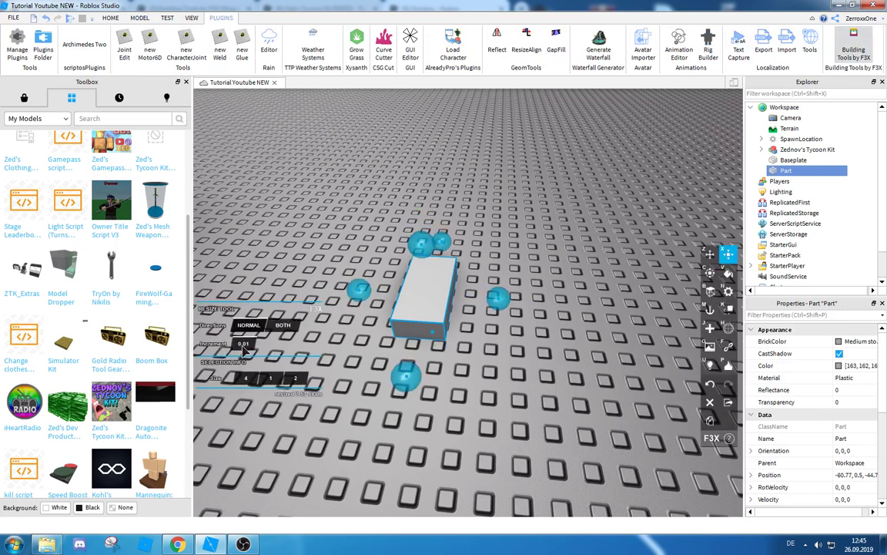
pyautogui.click(138, 18)
pyautogui.click(218, 50)
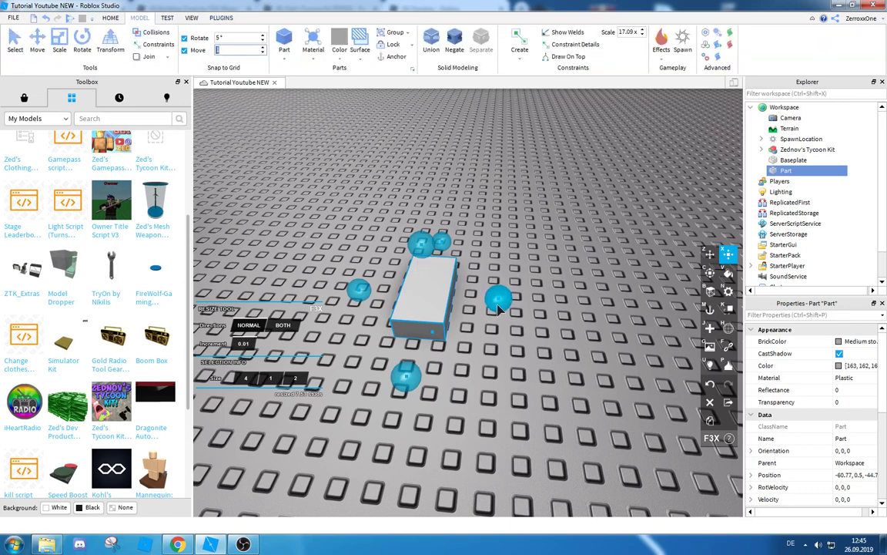
pyautogui.moveTo(500, 305); pyautogui.dragTo(526, 305)
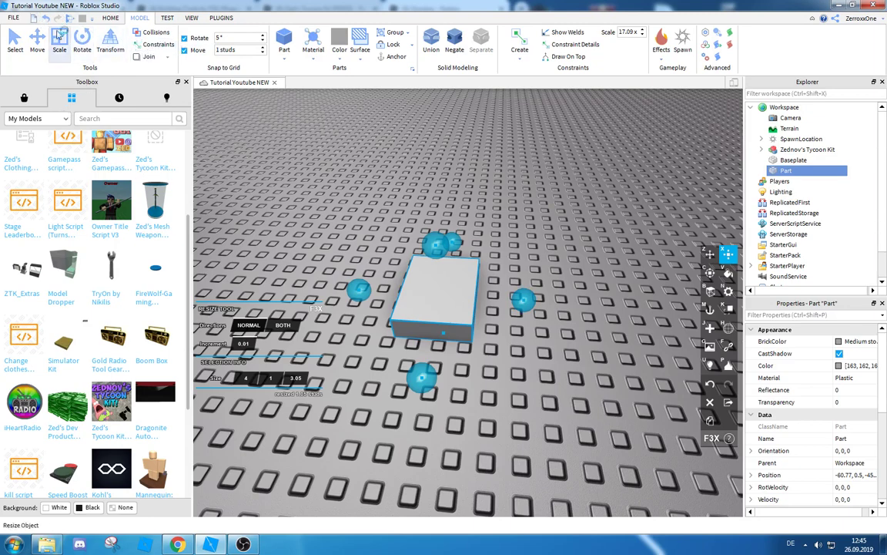
pyautogui.click(37, 42)
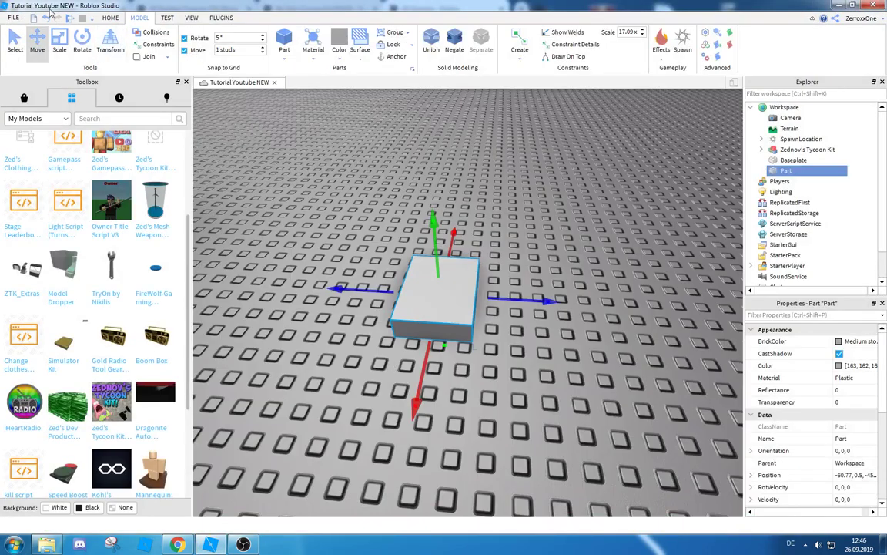
pyautogui.click(47, 17)
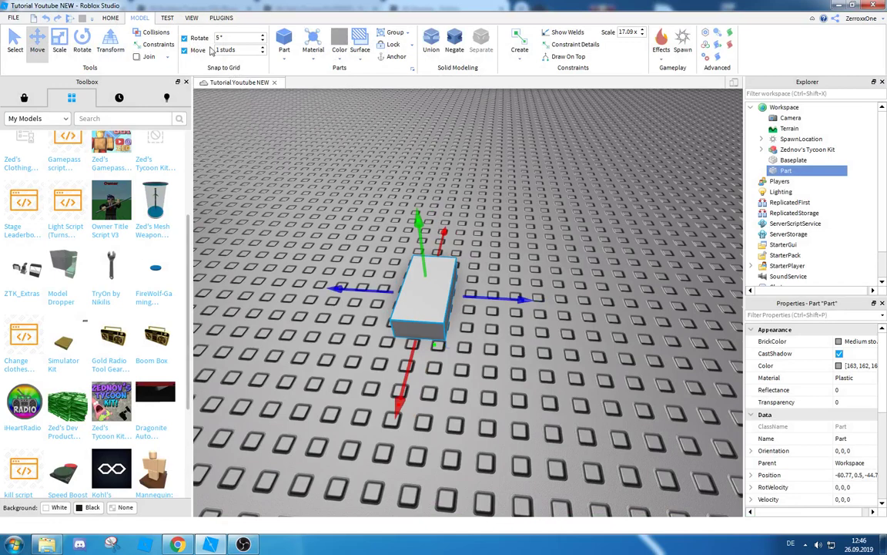
# Widen the part along its short side with the standard Scale tool to form a square slab
pyautogui.click(59, 43)
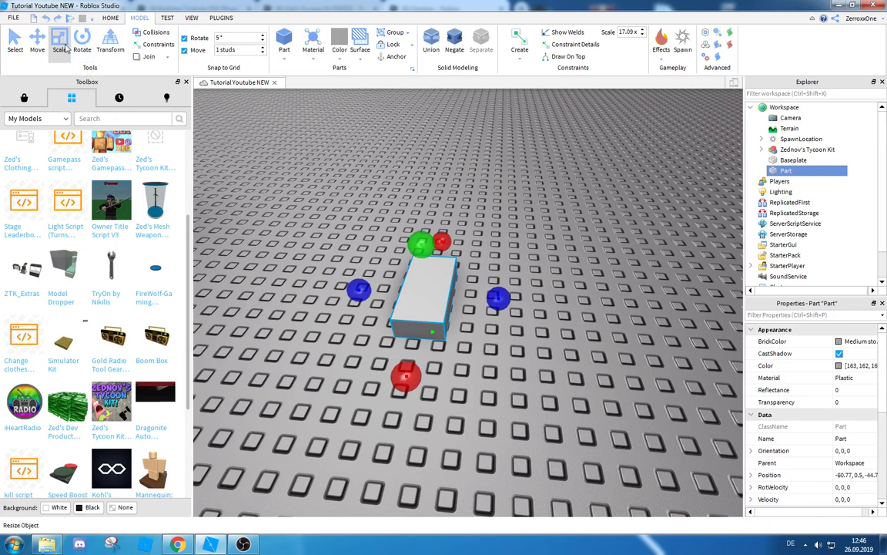
pyautogui.moveTo(498, 298); pyautogui.dragTo(544, 303)
pyautogui.moveTo(519, 340); pyautogui.dragTo(556, 324, button='right')
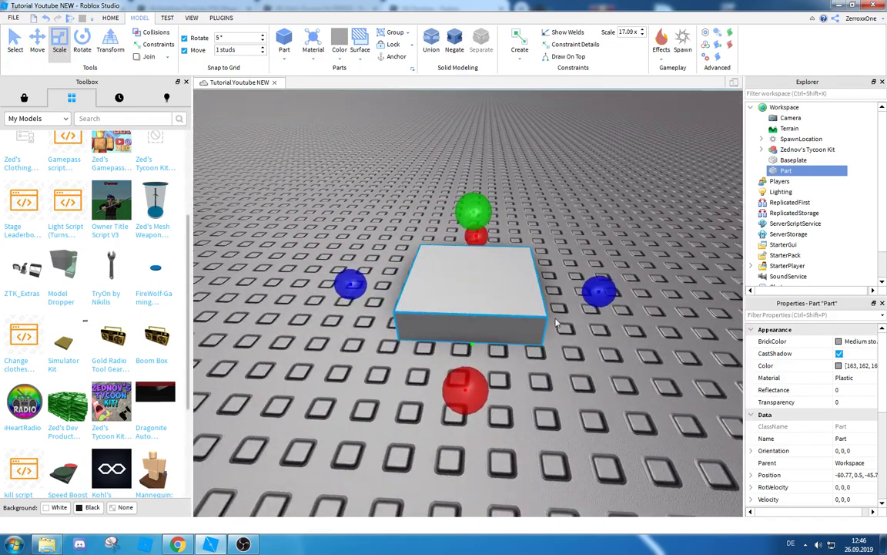
pyautogui.moveTo(601, 293)
pyautogui.mouseDown()
pyautogui.moveTo(504, 288)
pyautogui.moveTo(602, 295)
pyautogui.mouseUp()
# Set the slab's material to SmoothPlastic
pyautogui.moveTo(500, 380); pyautogui.dragTo(500, 377, button='right')
pyautogui.press('w')
pyautogui.press('s')
pyautogui.press('w')
pyautogui.scroll(-4, 500, 378)
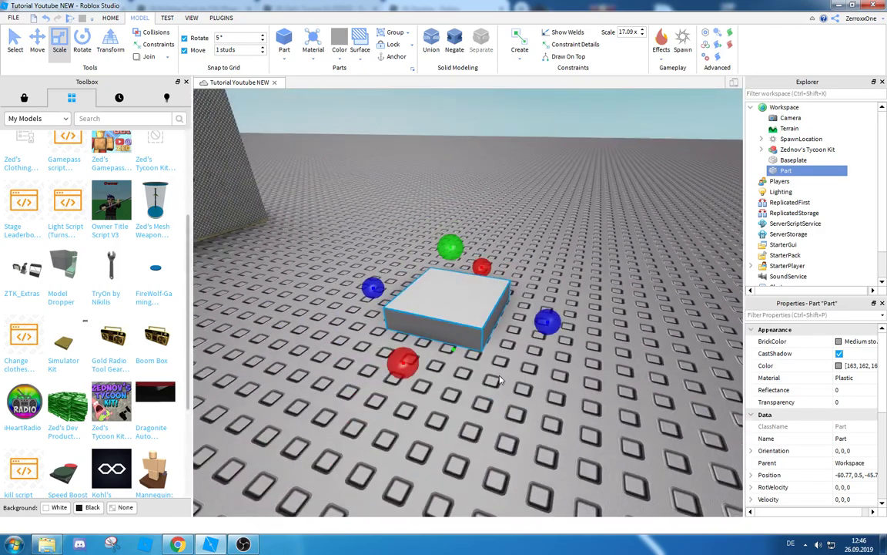
pyautogui.scroll(4, 500, 378)
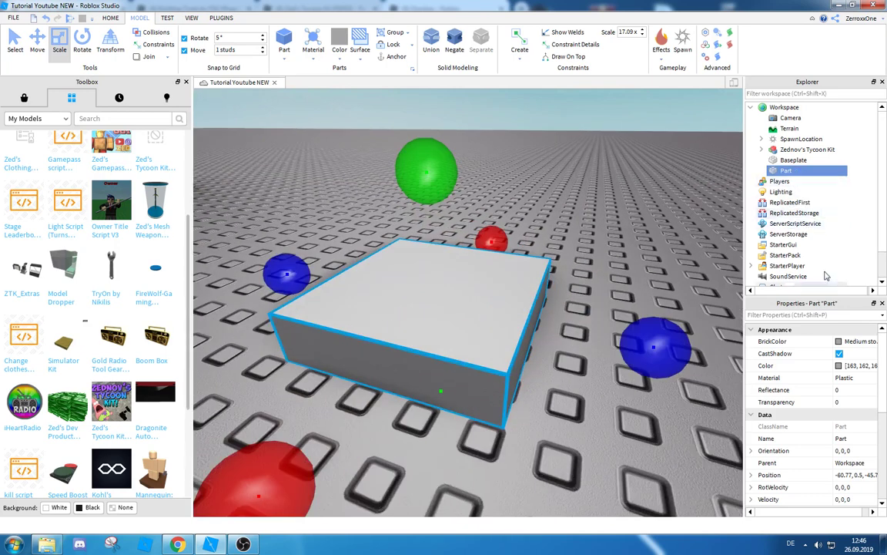
pyautogui.click(848, 377)
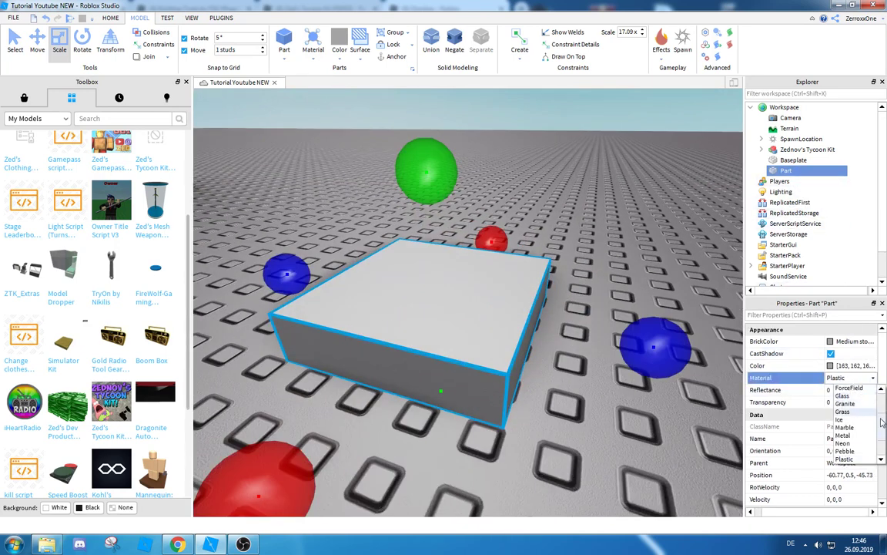
pyautogui.scroll(-2, 867, 420)
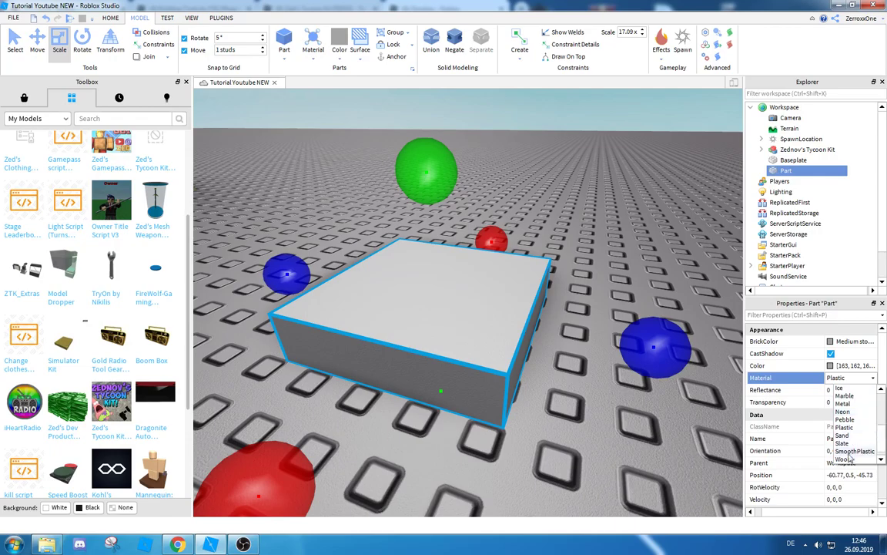
pyautogui.click(855, 451)
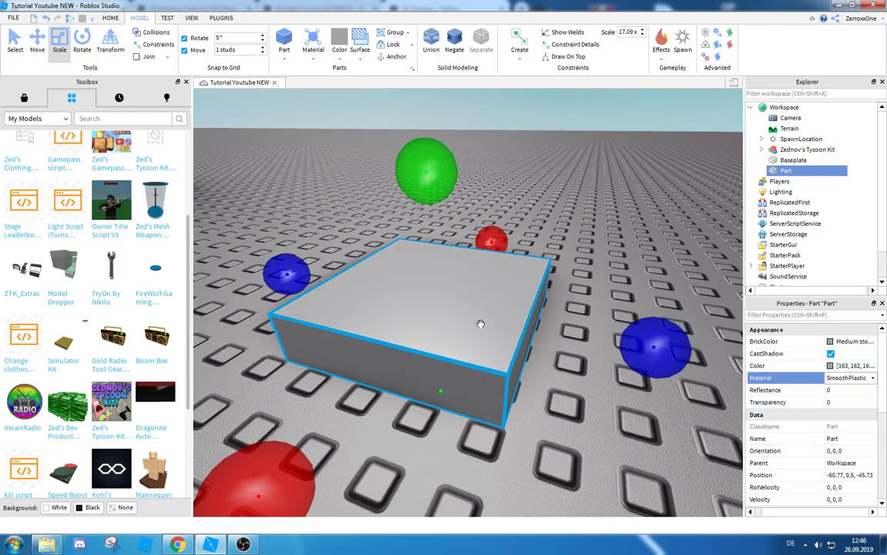
# Try the Ice and Grass materials on the slab, and set it back to SmoothPlastic
pyautogui.scroll(-5, 480, 324)
pyautogui.scroll(5, 480, 324)
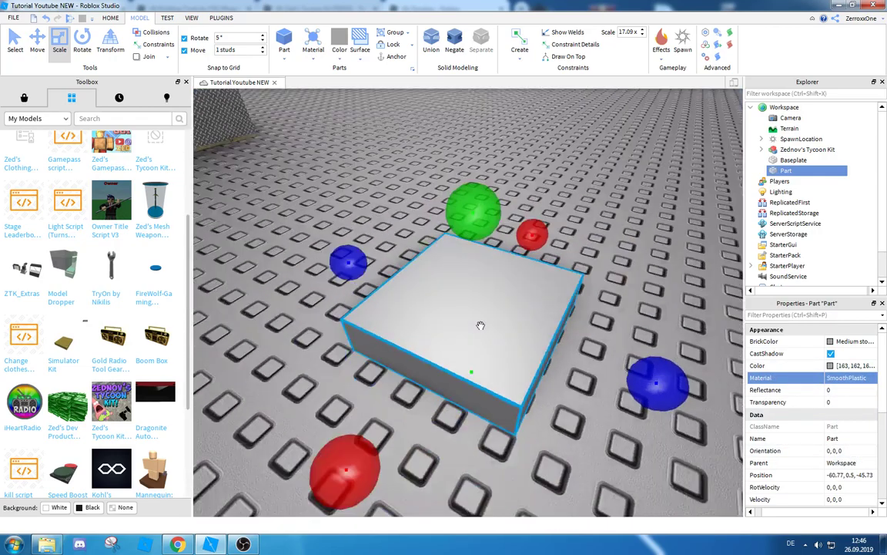
pyautogui.scroll(3, 481, 325)
pyautogui.moveTo(481, 325); pyautogui.dragTo(489, 328, button='right')
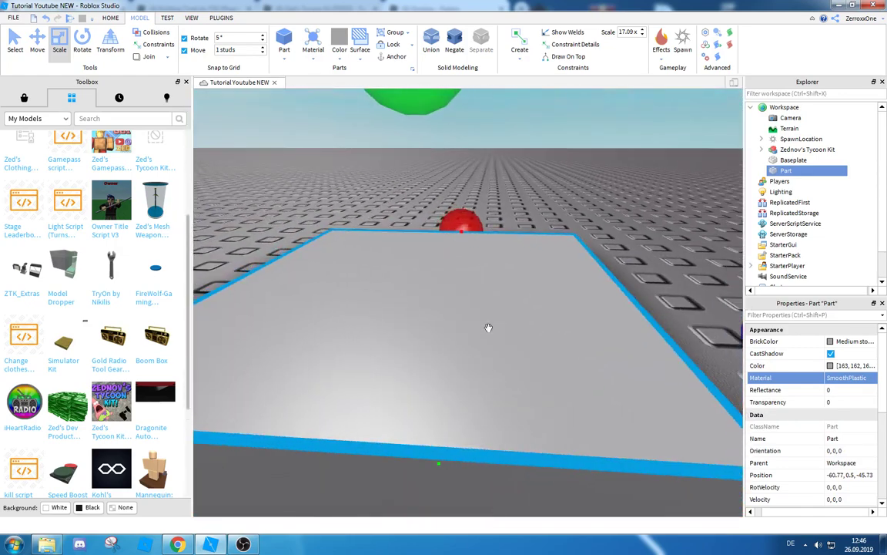
pyautogui.click(846, 378)
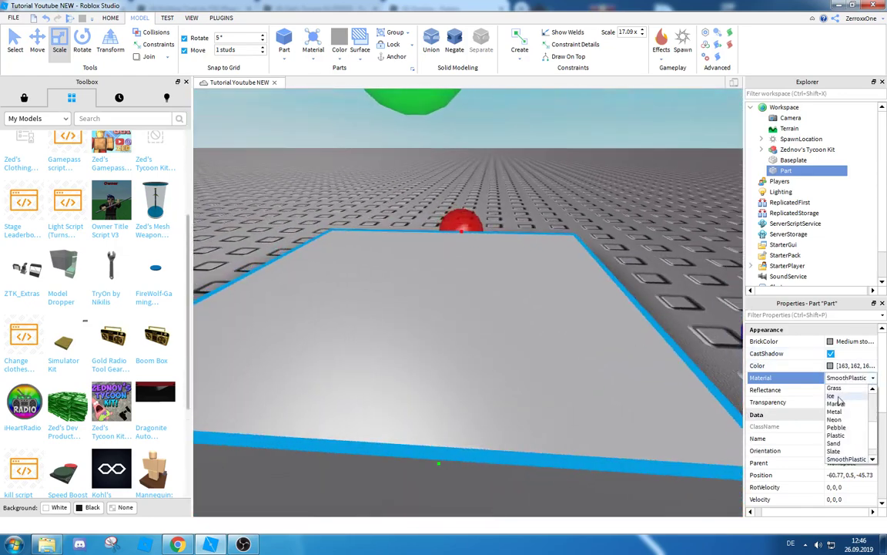
pyautogui.click(832, 396)
pyautogui.click(847, 378)
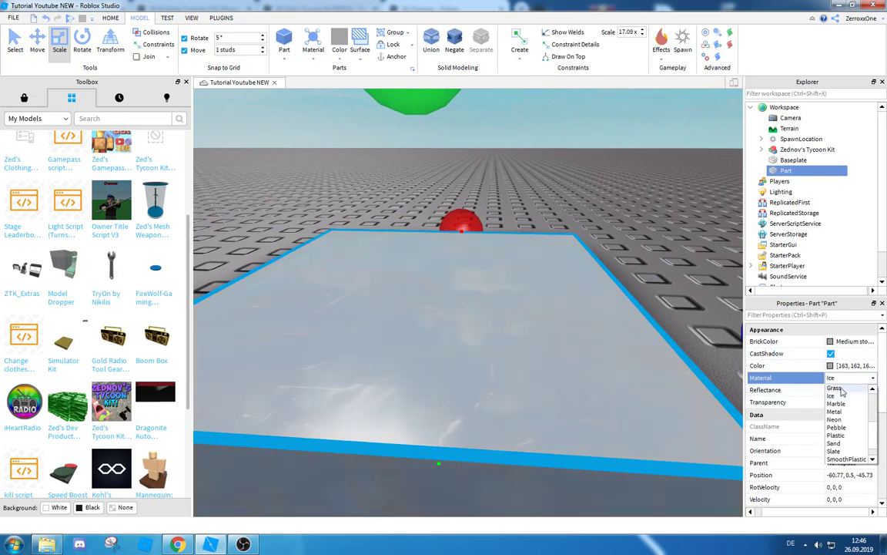
pyautogui.click(835, 388)
pyautogui.click(847, 377)
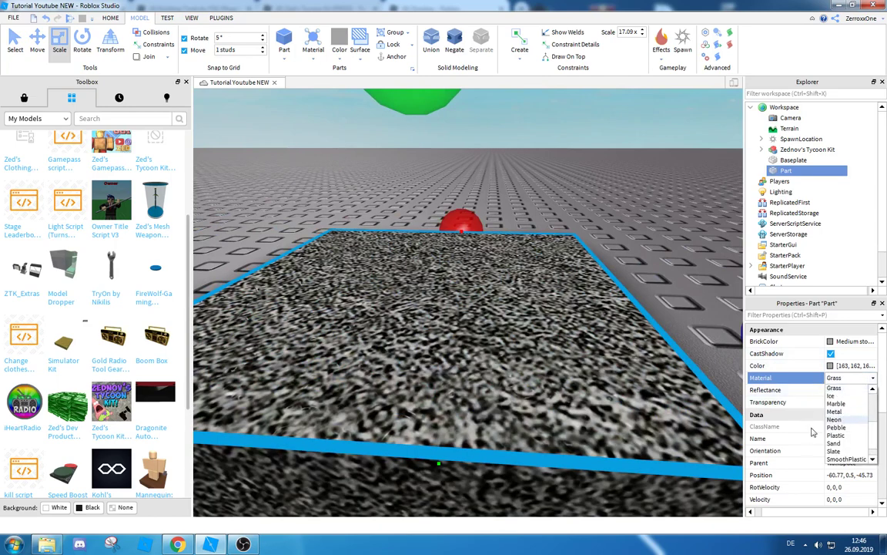
pyautogui.scroll(-1, 848, 428)
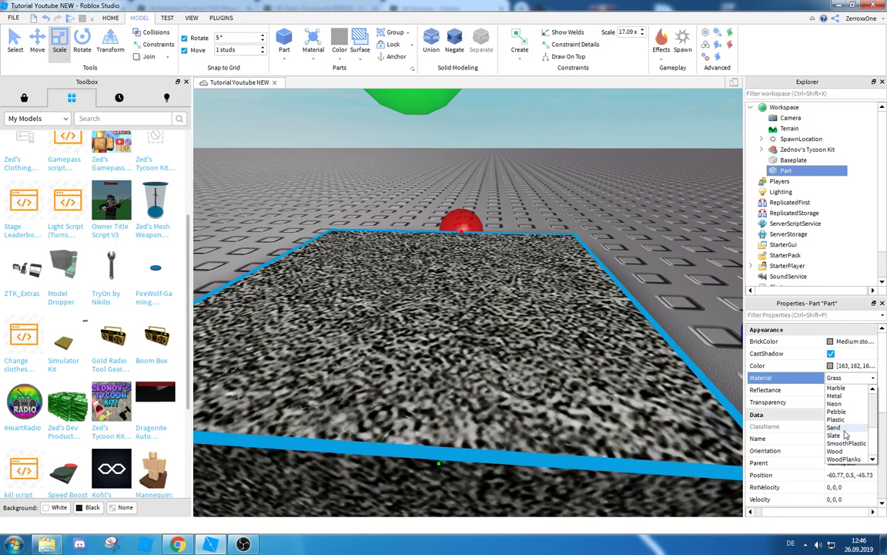
pyautogui.click(849, 443)
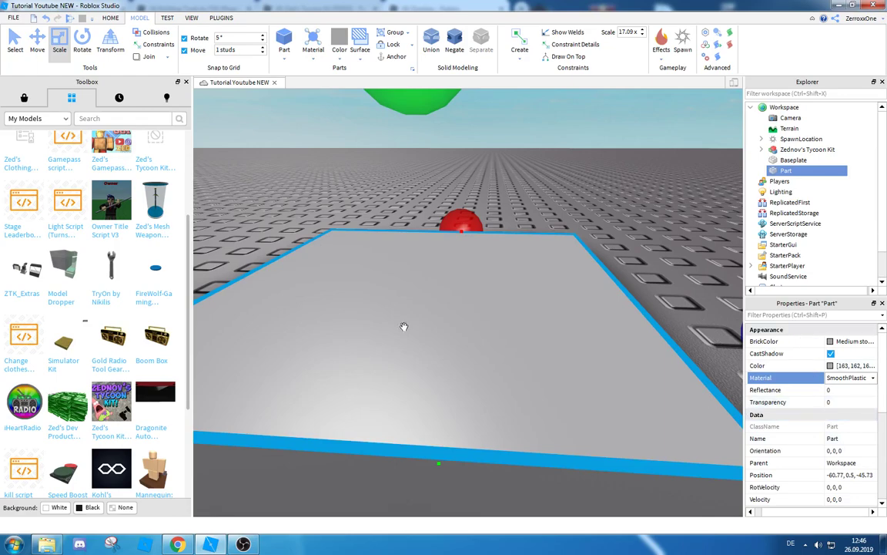
# Anchor the slab by enabling its Anchored property
pyautogui.moveTo(483, 295); pyautogui.dragTo(483, 295, button='right')
pyautogui.scroll(-3, 483, 295)
pyautogui.scroll(2, 483, 295)
pyautogui.scroll(-4, 482, 295)
pyautogui.scroll(3, 482, 295)
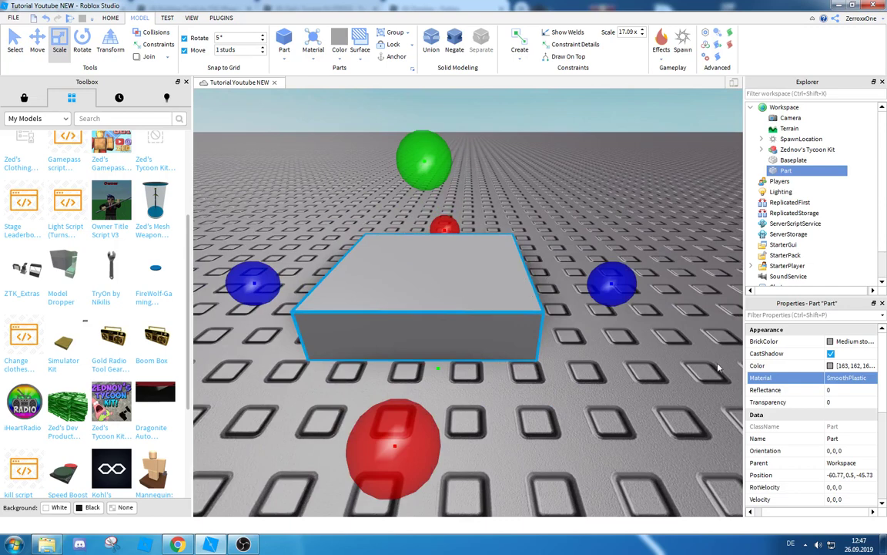
pyautogui.scroll(-5, 816, 400)
pyautogui.click(831, 402)
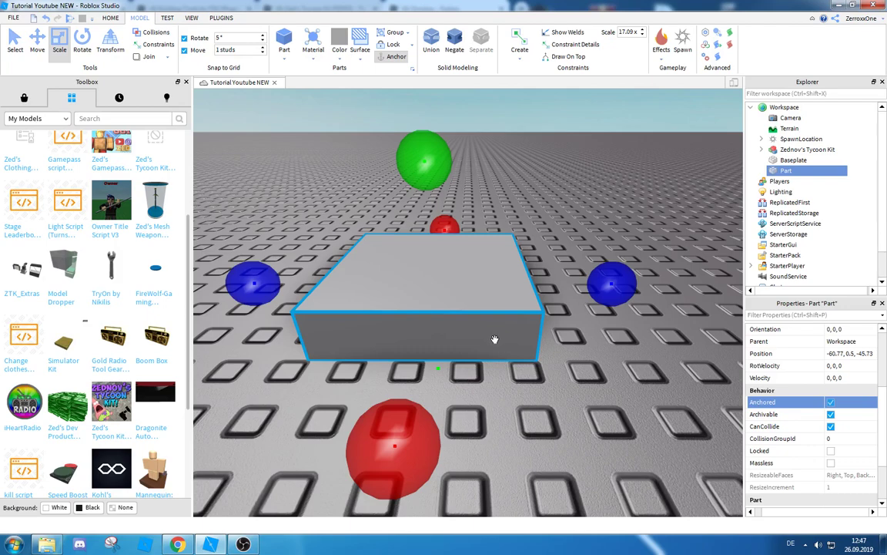
# Duplicate the anchored slab and move the copy up 1 stud so it sits directly on the original
pyautogui.moveTo(561, 368); pyautogui.dragTo(562, 252, button='right')
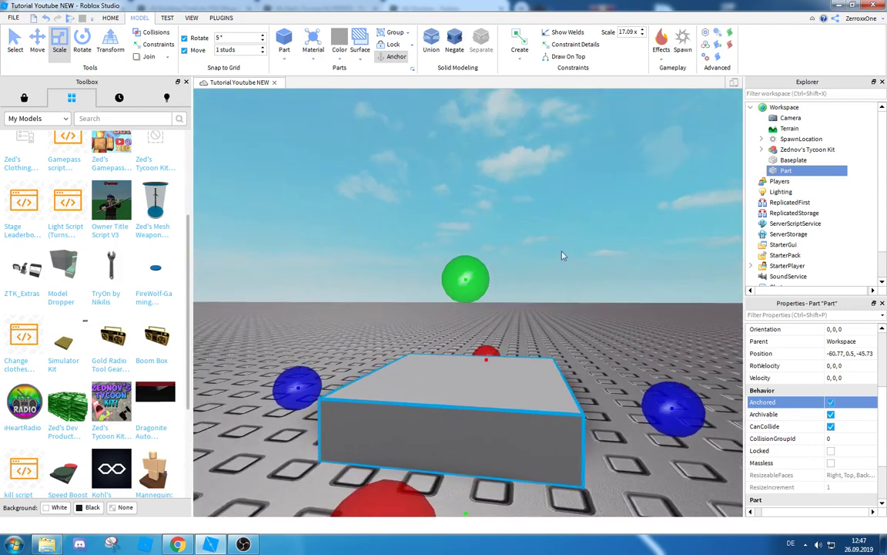
pyautogui.click(562, 246)
pyautogui.click(473, 387)
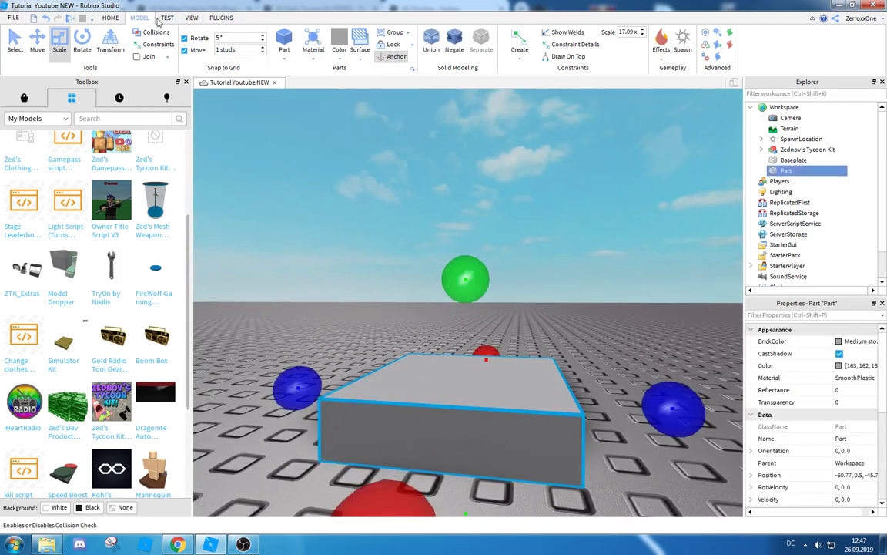
pyautogui.click(37, 42)
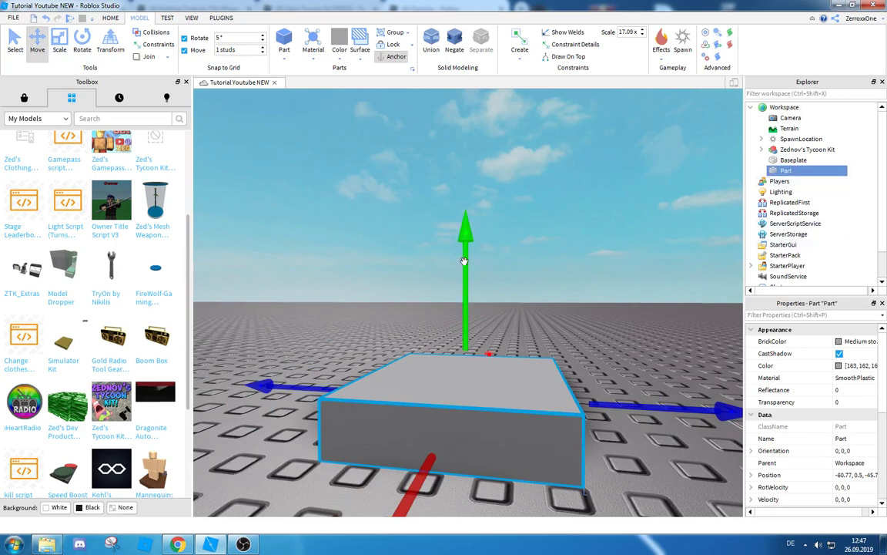
pyautogui.hotkey('ctrl', 'd')
pyautogui.moveTo(463, 260); pyautogui.dragTo(468, 234)
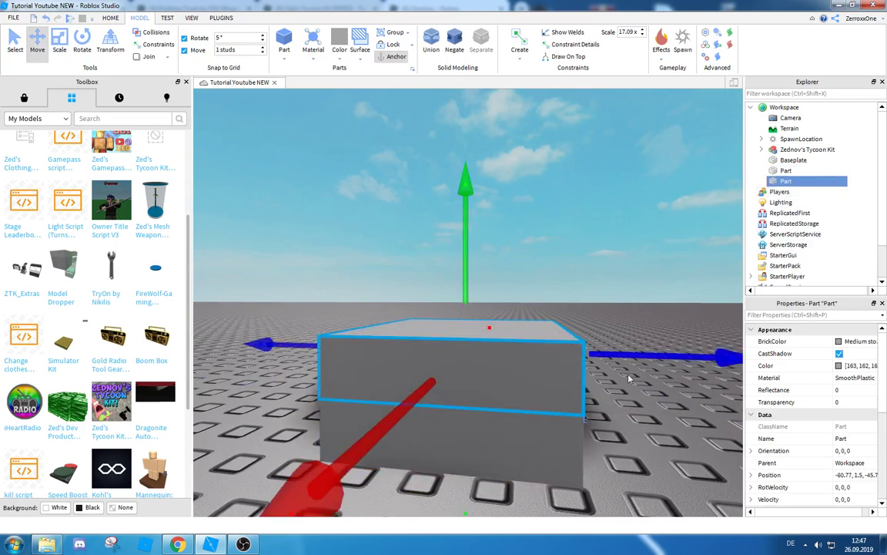
# Set the move snap increment to 0.5 studs and scale the upper slab's height down to 0.5 studs from its top face
pyautogui.click(219, 50)
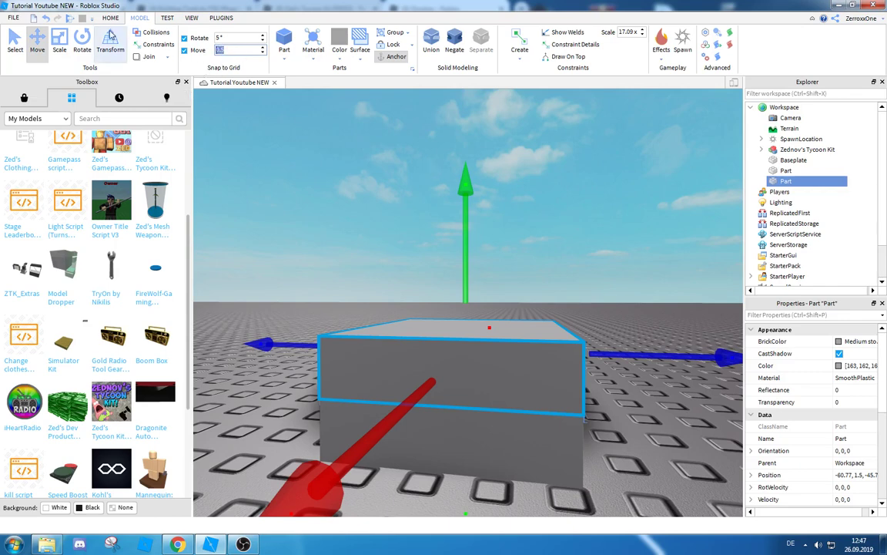
pyautogui.click(59, 42)
pyautogui.moveTo(462, 225); pyautogui.dragTo(465, 254)
# Duplicate the bottom slab and move the copy up 1.5 studs so it sits on top of the thin slab
pyautogui.click(543, 463)
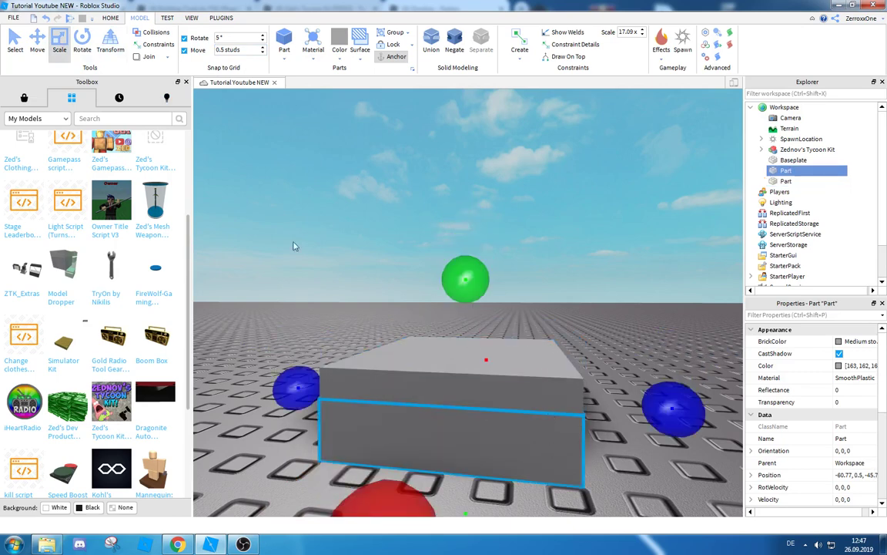
pyautogui.click(36, 40)
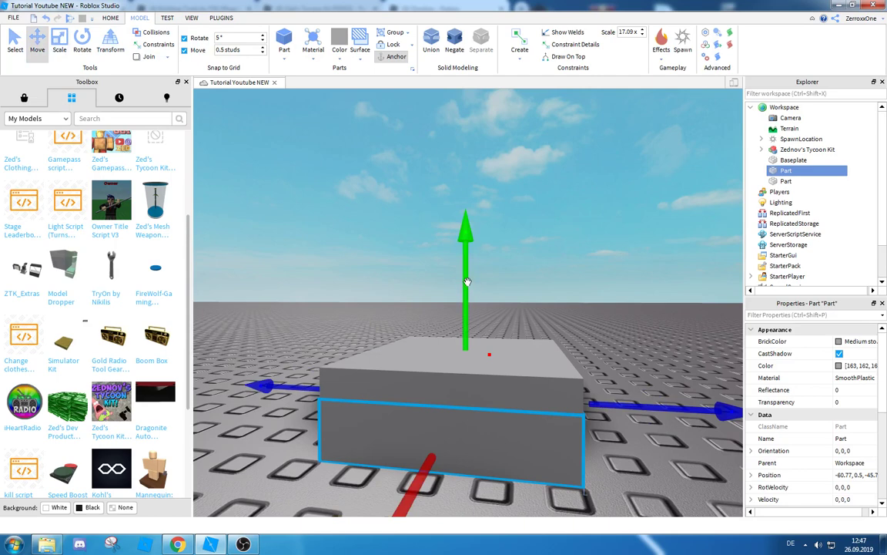
pyautogui.hotkey('ctrl', 'd')
pyautogui.moveTo(467, 273); pyautogui.dragTo(469, 231)
pyautogui.click(589, 200)
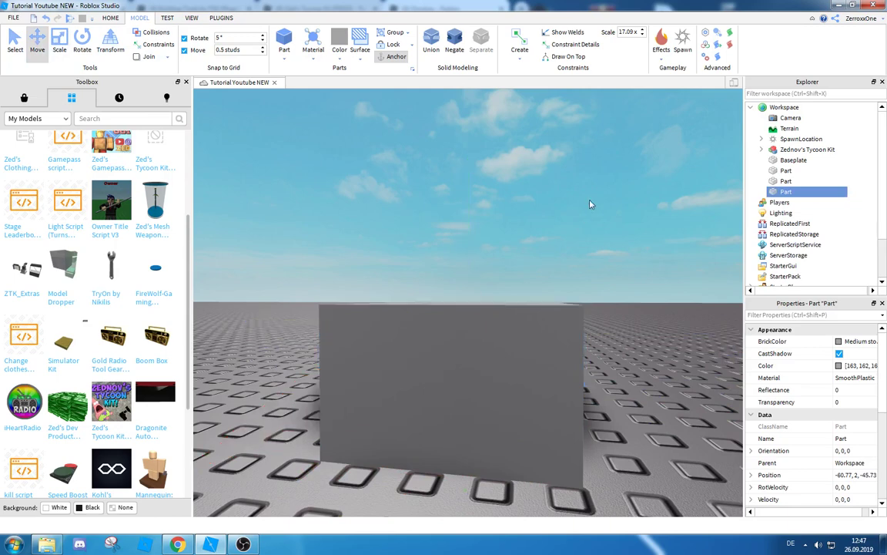
# Examine the three-layer stack from several angles, selecting the bottom, middle and top slabs individually
pyautogui.moveTo(564, 228); pyautogui.dragTo(564, 229, button='right')
pyautogui.scroll(-5, 564, 229)
pyautogui.scroll(3, 539, 240)
pyautogui.click(489, 259)
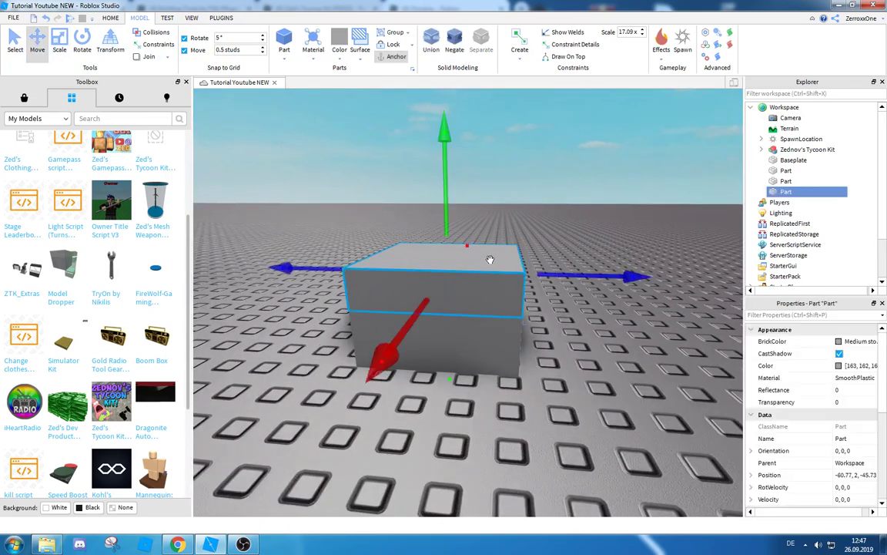
pyautogui.moveTo(489, 259); pyautogui.dragTo(464, 303, button='right')
pyautogui.click(464, 367)
pyautogui.click(465, 389)
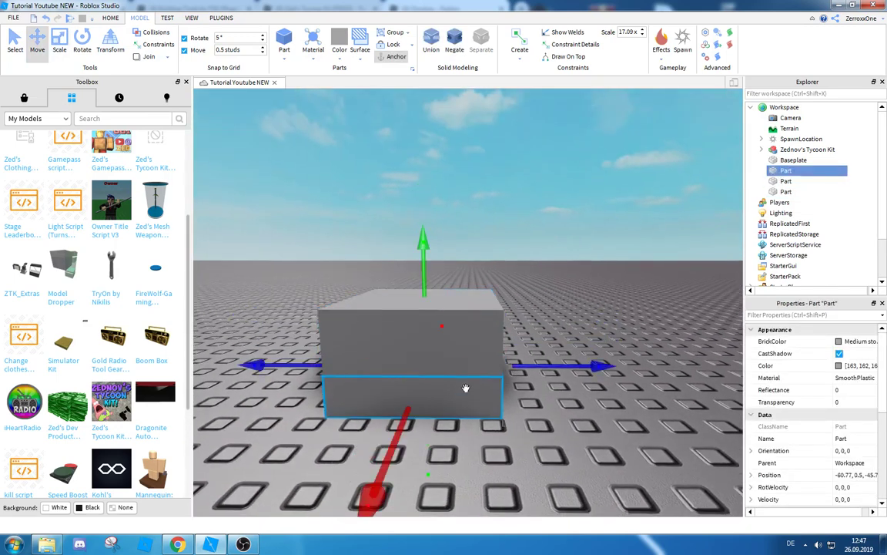
pyautogui.click(456, 362)
pyautogui.click(460, 345)
pyautogui.moveTo(460, 349); pyautogui.dragTo(463, 349, button='right')
pyautogui.scroll(-6, 465, 352)
pyautogui.scroll(6, 464, 352)
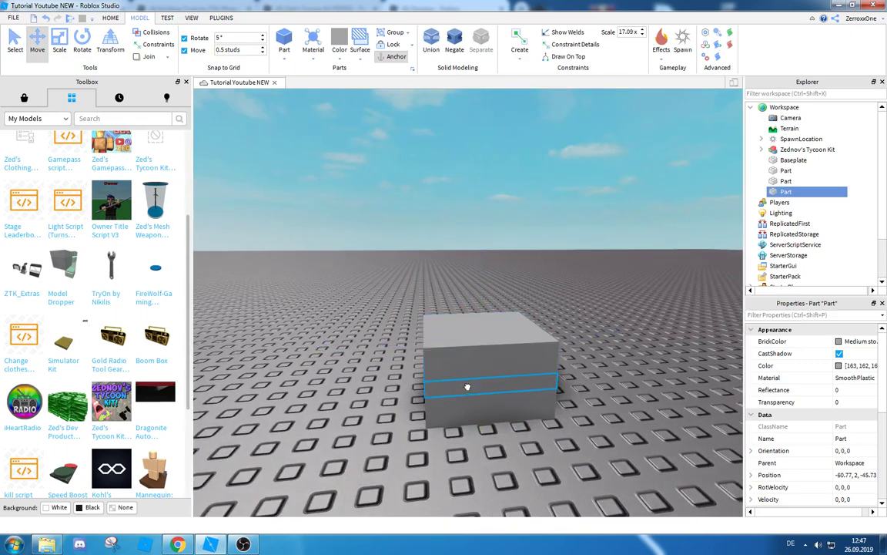
pyautogui.click(465, 386)
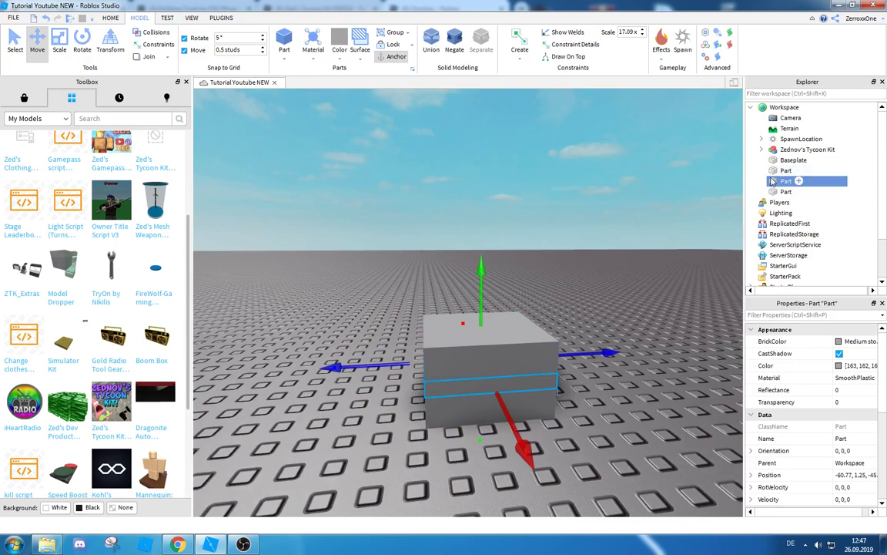
pyautogui.click(535, 339)
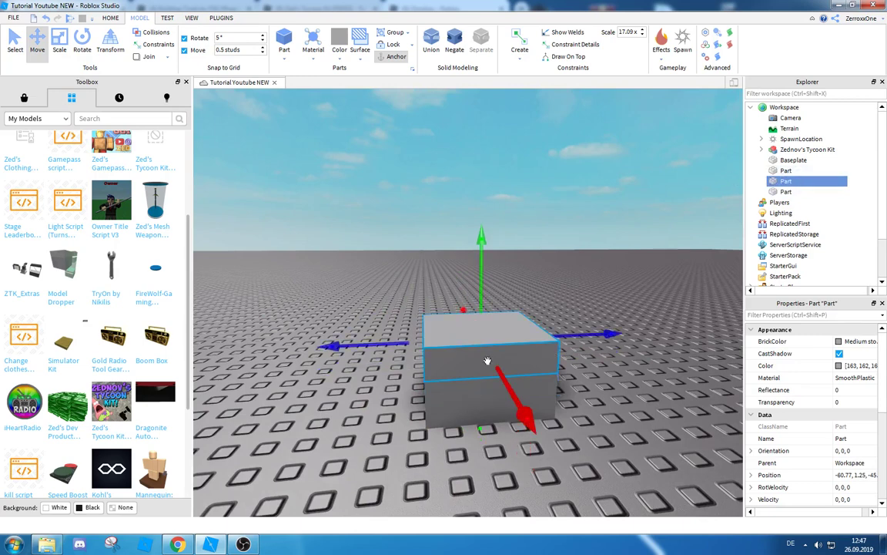
pyautogui.click(469, 406)
pyautogui.click(470, 409)
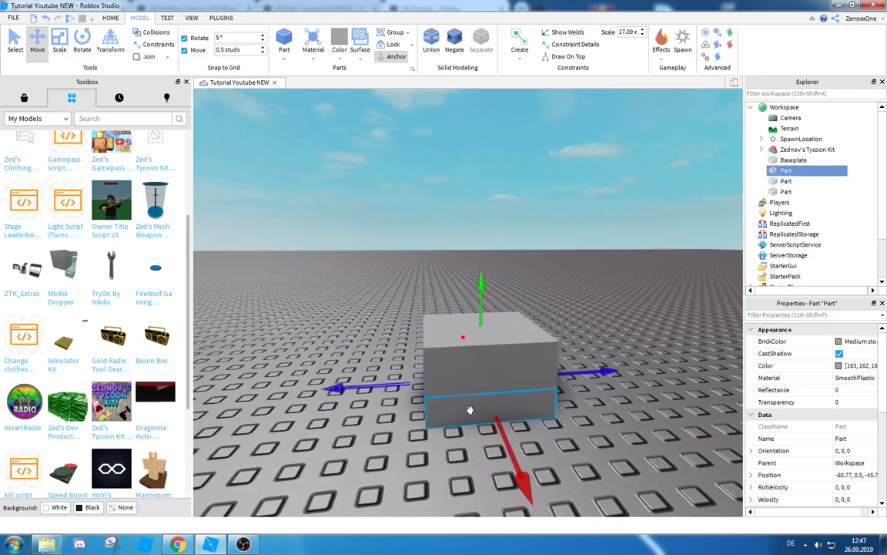
pyautogui.click(472, 393)
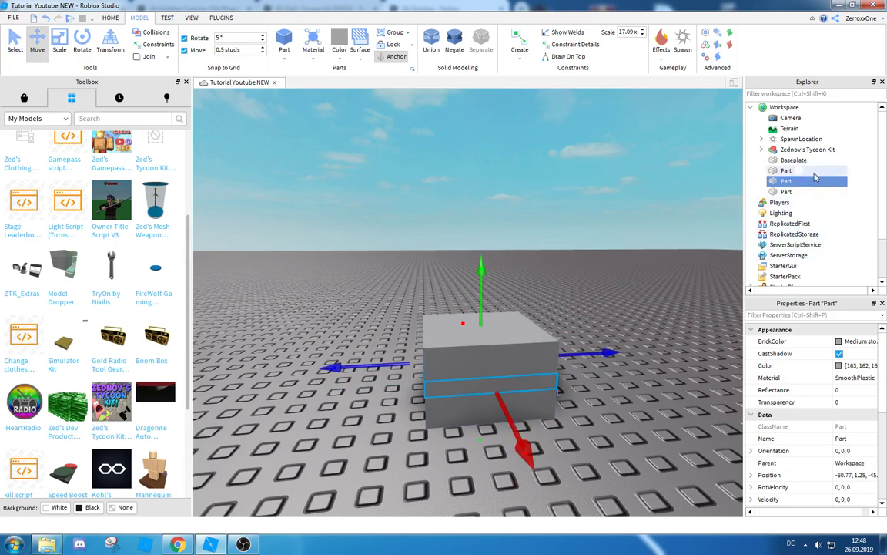
# Select all three stacked parts and group them into one model
pyautogui.click(783, 171)
pyautogui.keyDown('shift'); pyautogui.click(786, 193); pyautogui.keyUp('shift')
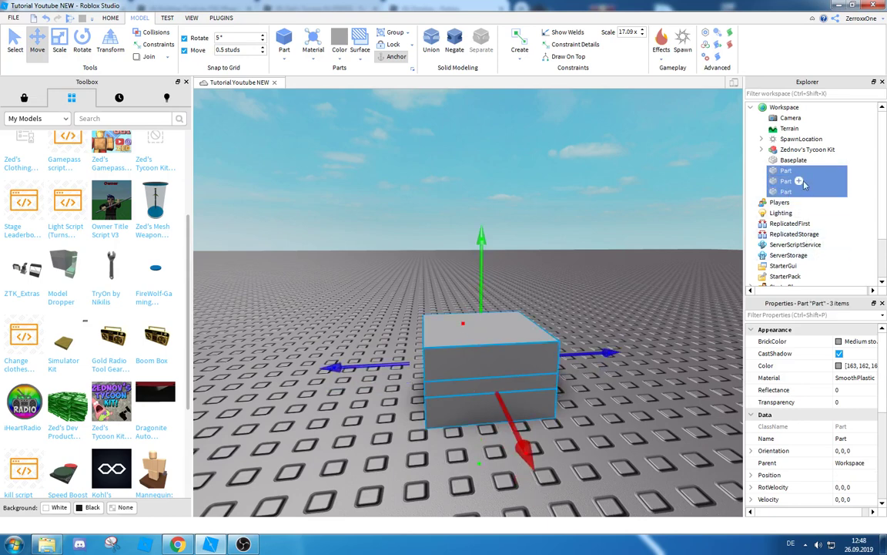
pyautogui.rightClick(818, 171)
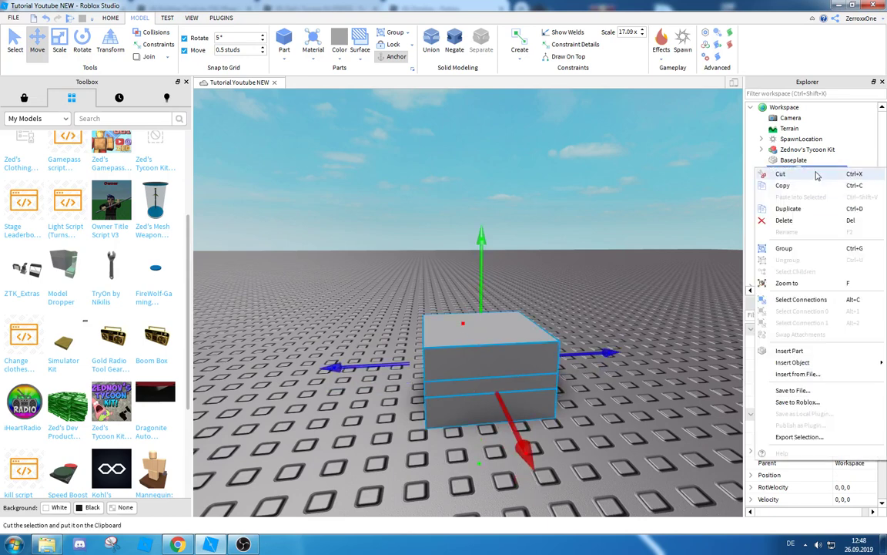
pyautogui.click(791, 252)
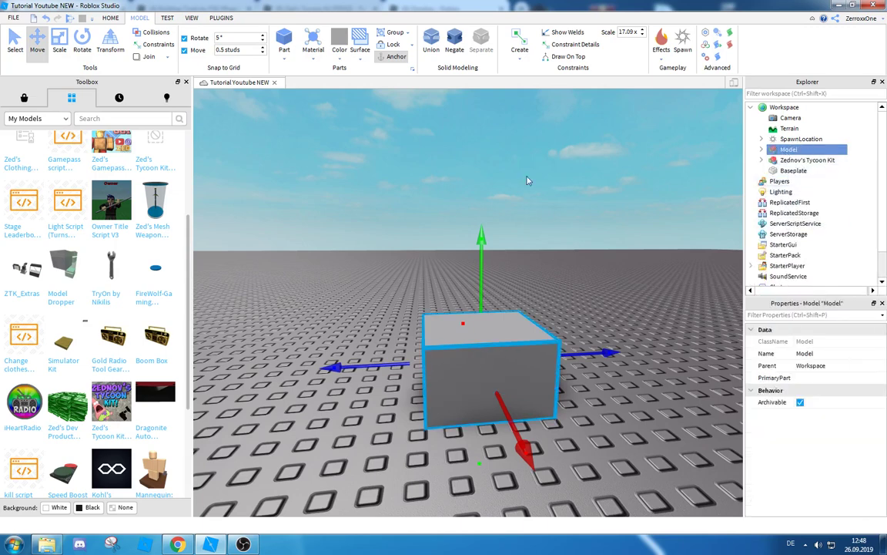
# Activate Building Tools by F3X and select the top slab individually inside the grouped model
pyautogui.click(510, 300)
pyautogui.click(487, 341)
pyautogui.click(474, 271)
pyautogui.click(508, 337)
pyautogui.click(221, 18)
pyautogui.click(851, 56)
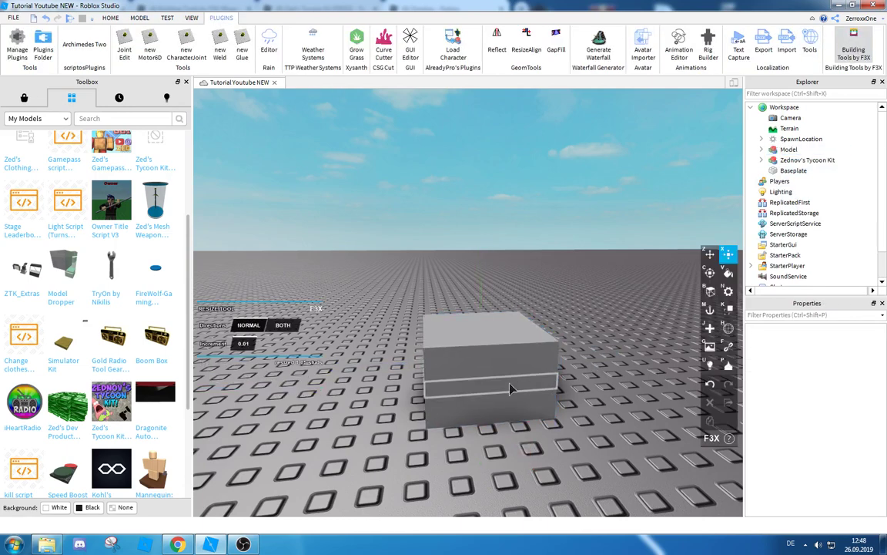
pyautogui.click(473, 370)
pyautogui.click(473, 372)
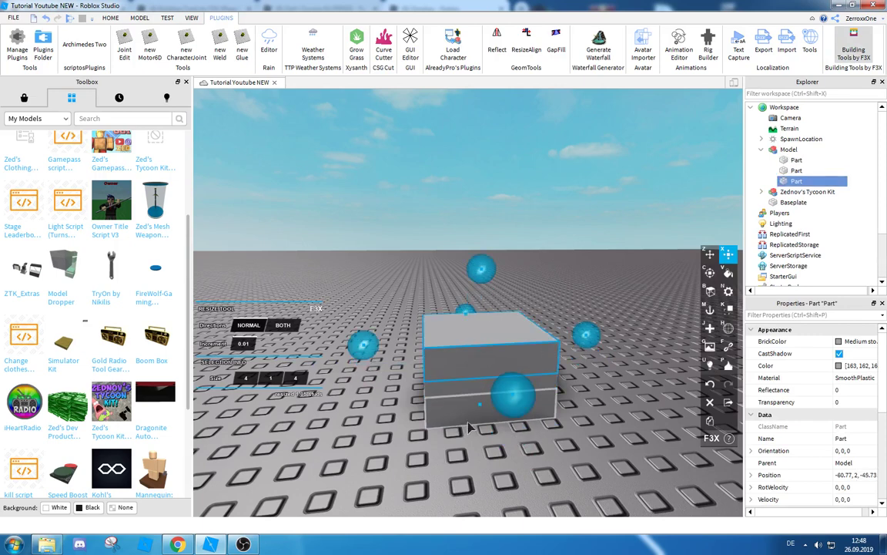
# Ungroup the model back into its three separate parts and clear the selection
pyautogui.rightClick(786, 153)
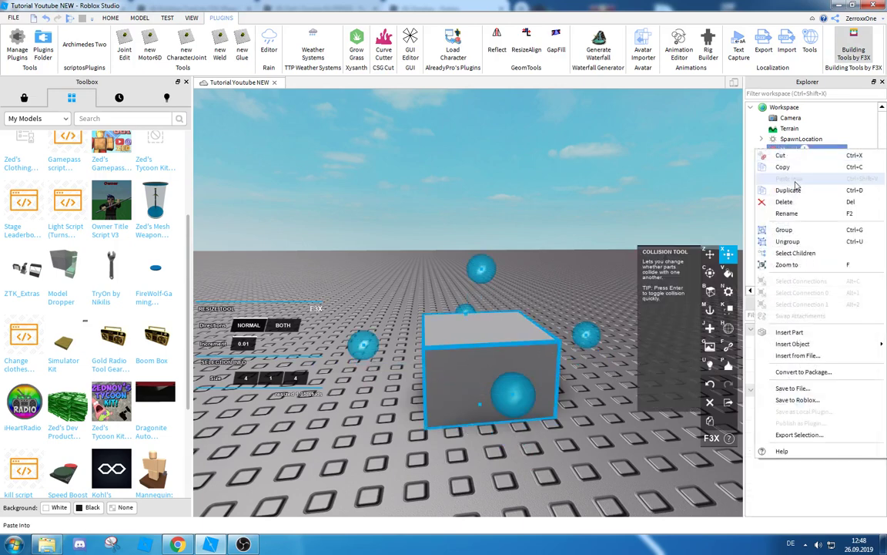
pyautogui.click(770, 211)
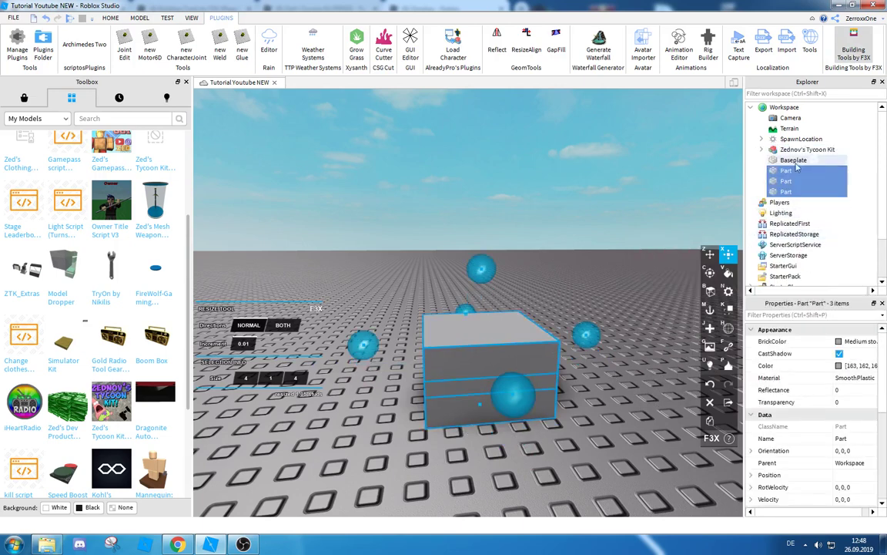
pyautogui.click(561, 250)
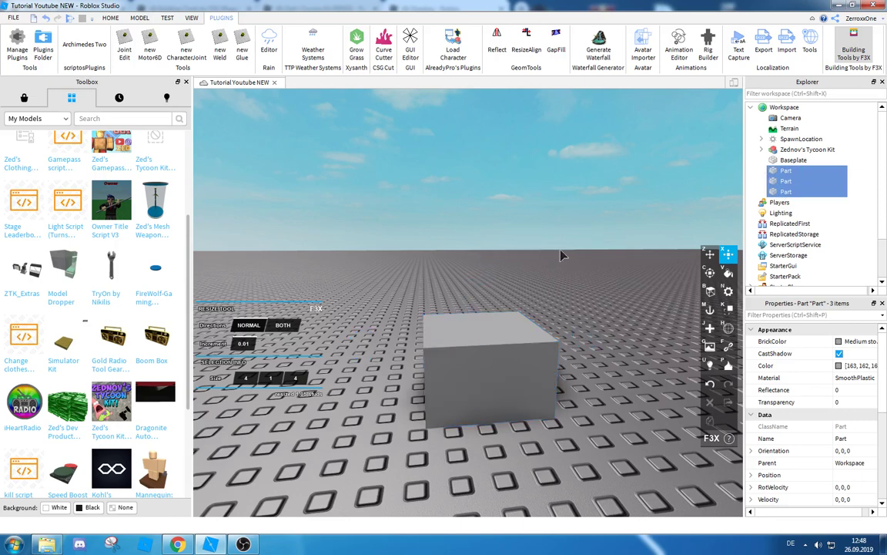
pyautogui.moveTo(573, 235); pyautogui.dragTo(572, 238, button='right')
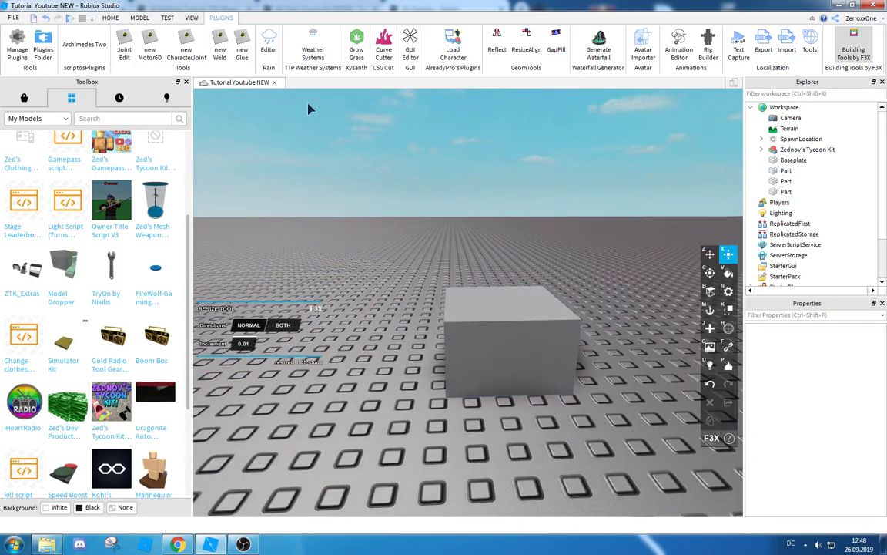
# Return to the standard Move tool, select the thin middle slab and set its material to Neon
pyautogui.click(111, 17)
pyautogui.click(104, 43)
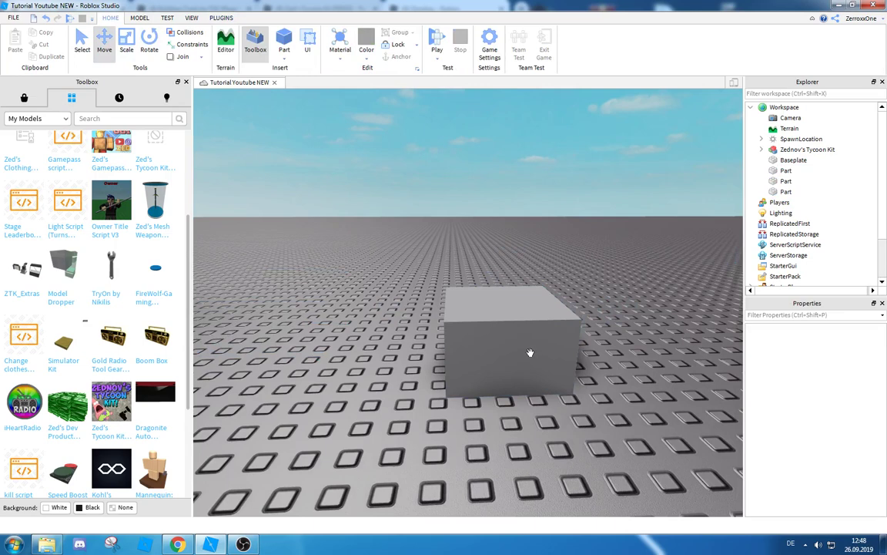
pyautogui.click(529, 353)
pyautogui.click(532, 336)
pyautogui.click(486, 360)
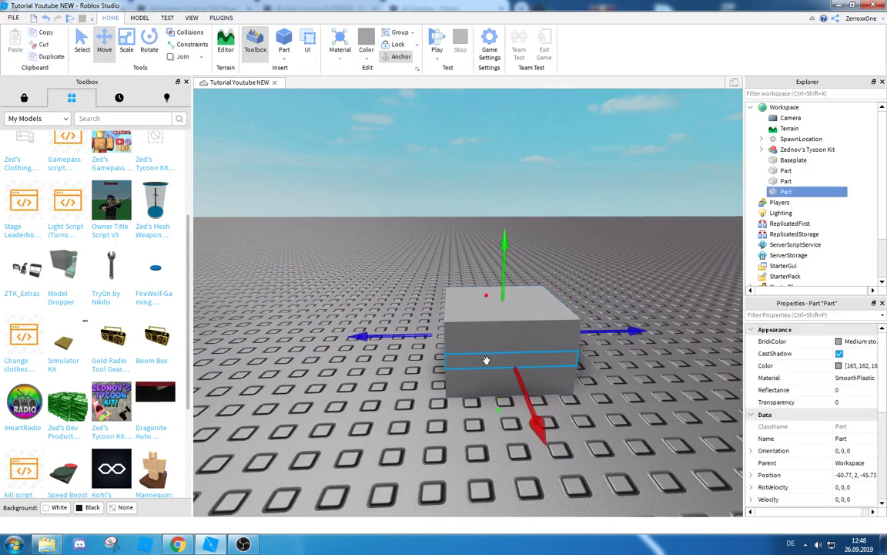
pyautogui.click(486, 360)
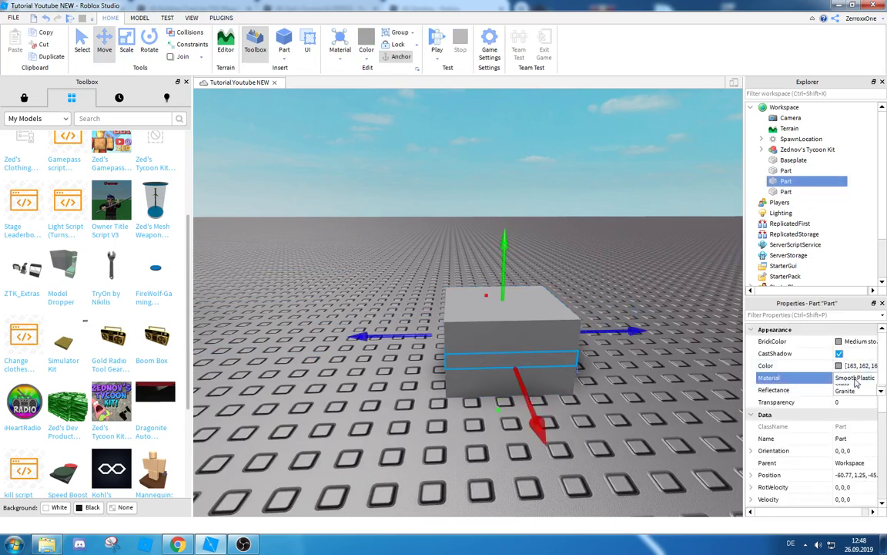
pyautogui.click(851, 377)
pyautogui.click(844, 419)
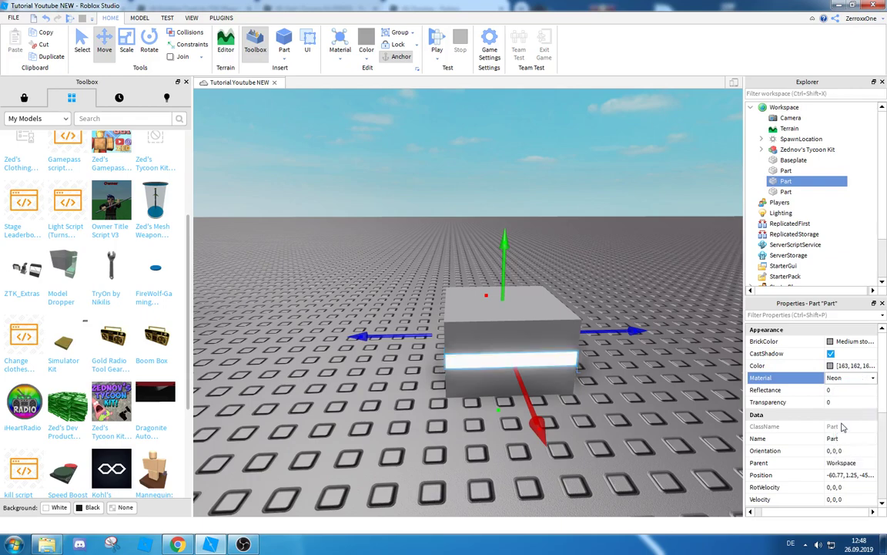
pyautogui.click(544, 166)
pyautogui.press('d')
pyautogui.moveTo(571, 231); pyautogui.dragTo(570, 231, button='right')
pyautogui.press('w')
pyautogui.scroll(-5, 570, 231)
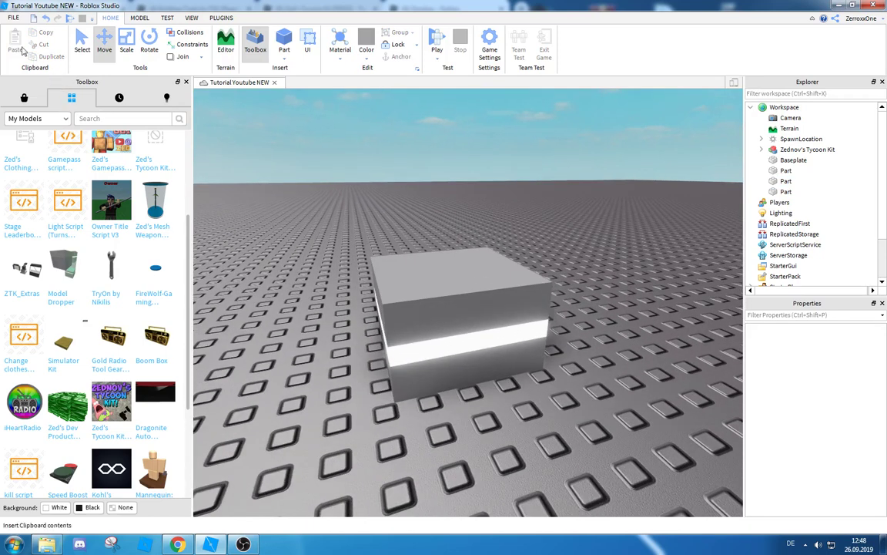
pyautogui.click(14, 17)
pyautogui.moveTo(51, 153)
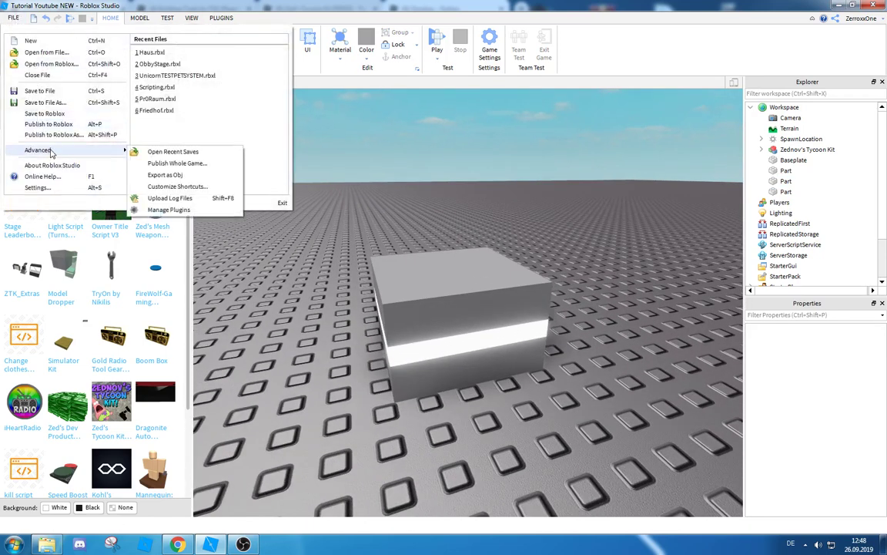
pyautogui.click(436, 134)
pyautogui.click(13, 17)
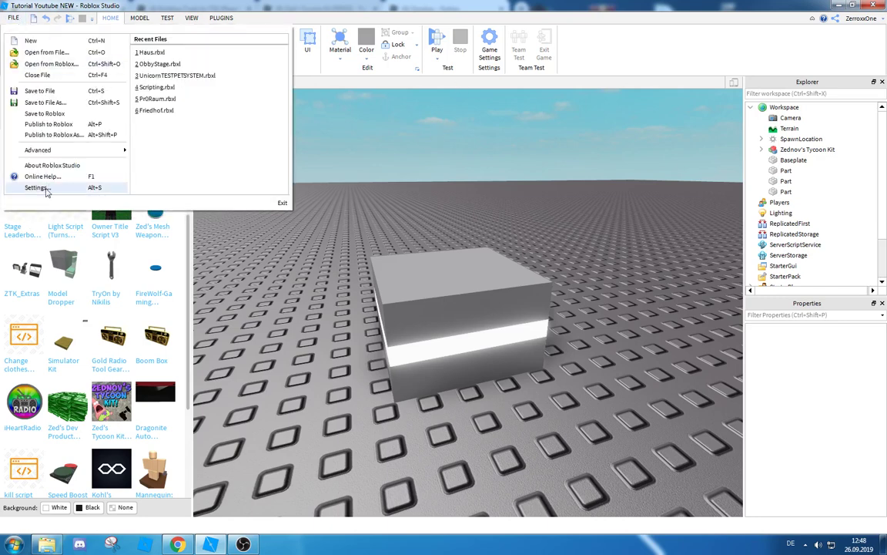
pyautogui.click(405, 141)
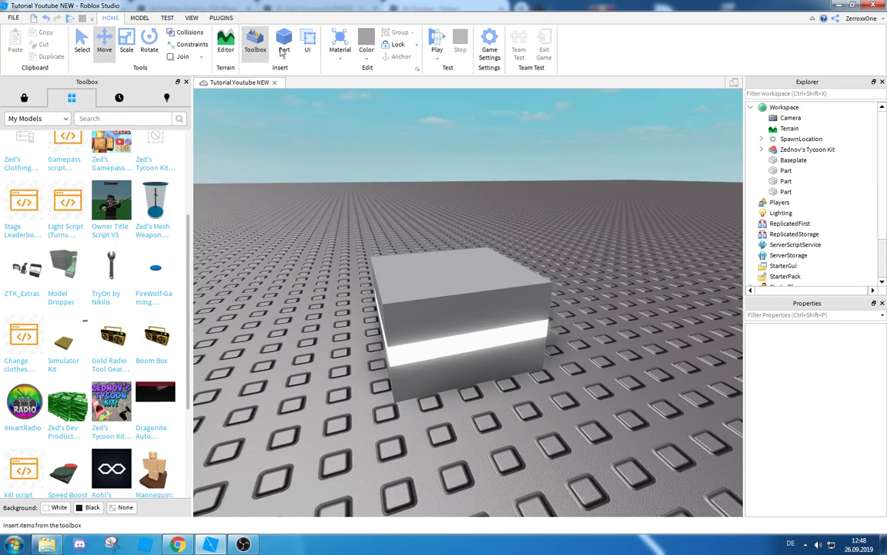
# Open the Studio settings and enter 75 as the Render Throttle Percentage in the General section
pyautogui.click(13, 17)
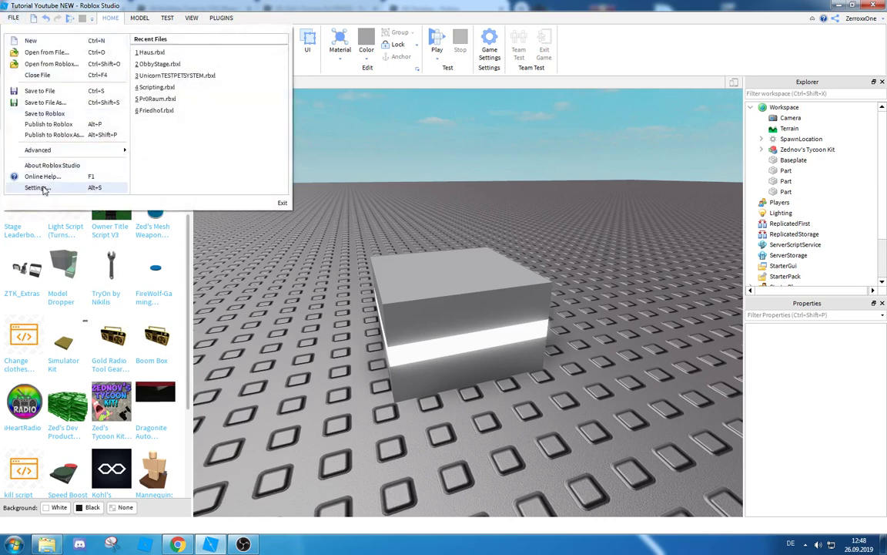
pyautogui.click(43, 187)
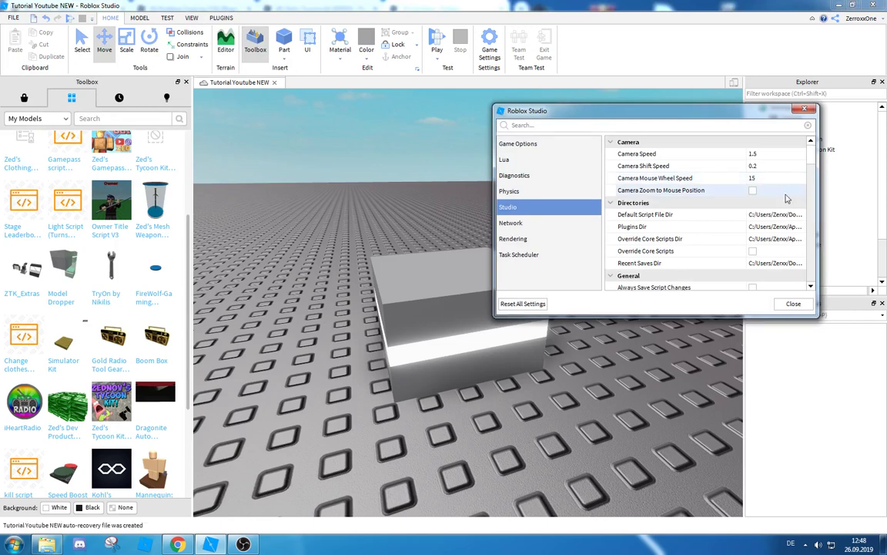
pyautogui.scroll(-4, 801, 185)
pyautogui.scroll(1, 814, 182)
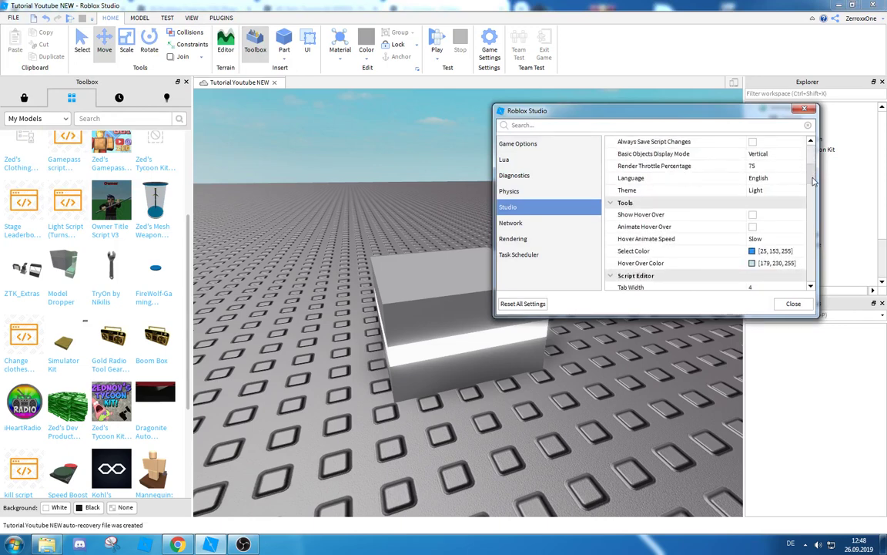
pyautogui.click(773, 167)
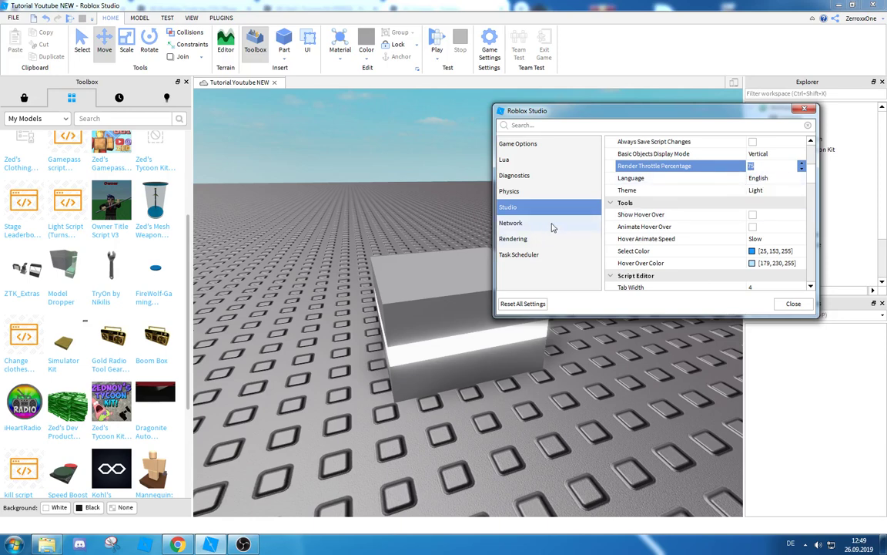
pyautogui.moveTo(816, 179)
pyautogui.mouseDown()
pyautogui.moveTo(820, 259)
pyautogui.moveTo(814, 174)
pyautogui.mouseUp()
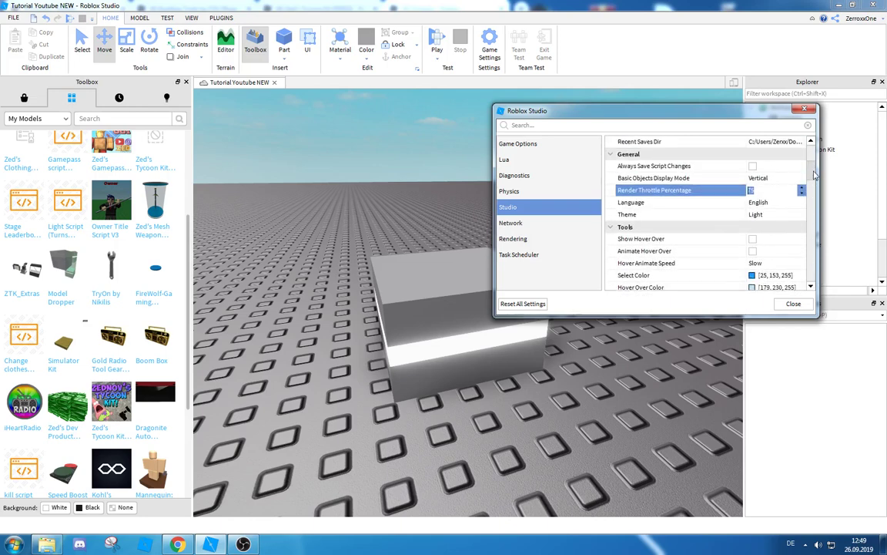
pyautogui.press('Return')
pyautogui.click(769, 193)
pyautogui.write('75')
pyautogui.press('Return')
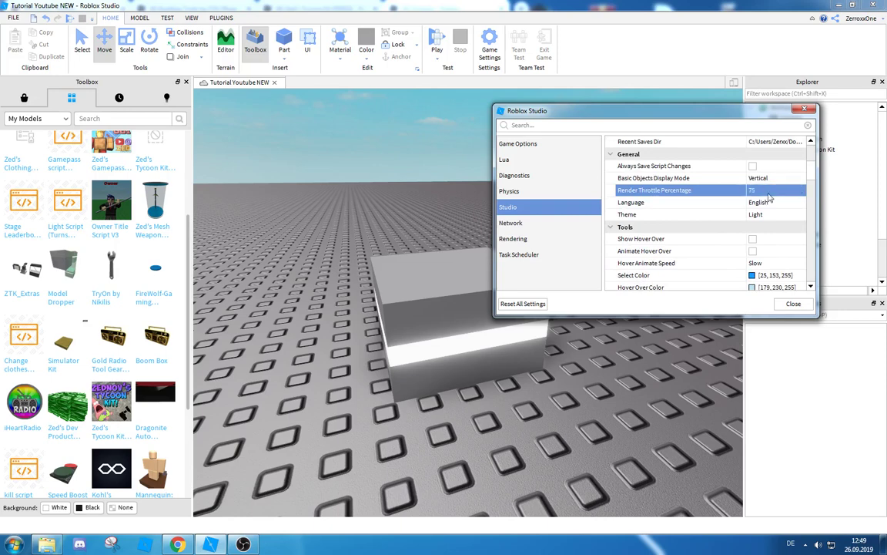
# Review the Game Options settings down to the Video section, acknowledging the settings warning
pyautogui.click(536, 145)
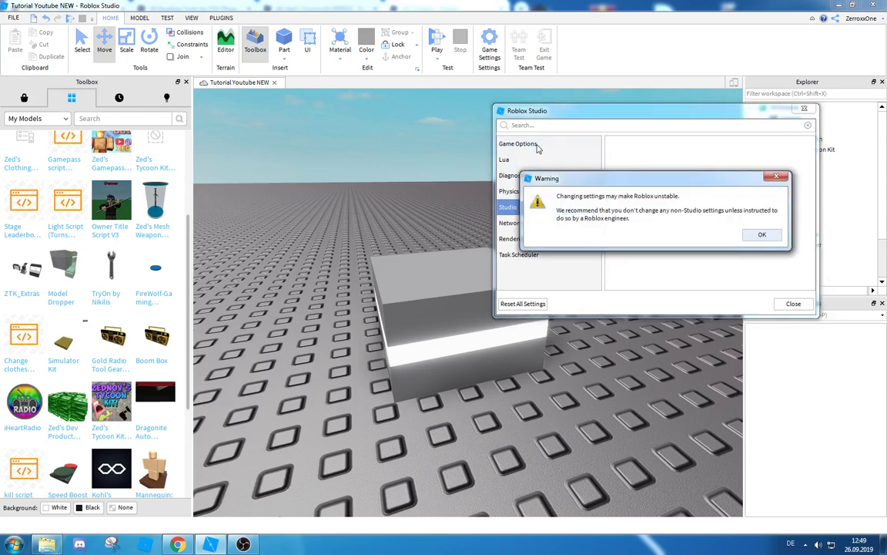
pyautogui.click(761, 235)
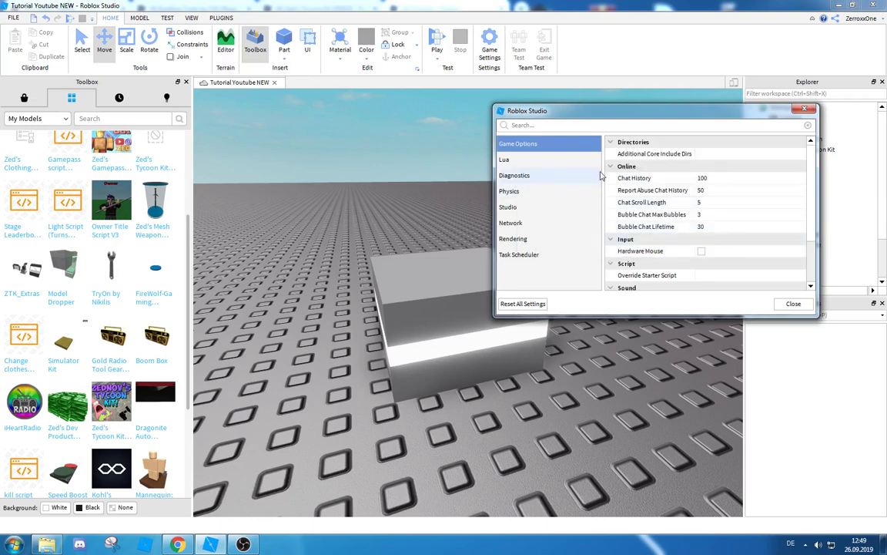
pyautogui.scroll(-2, 801, 200)
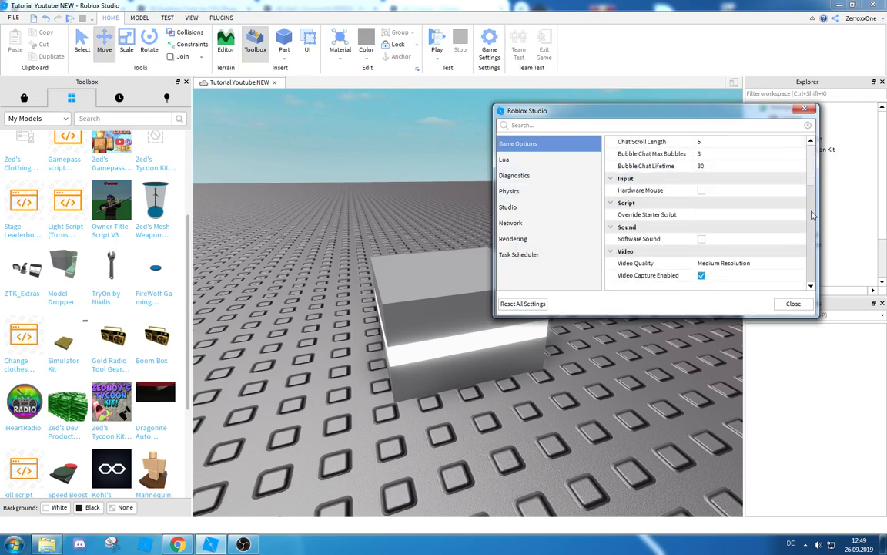
# In the Rendering settings' Performance section, set Quality Level to Level 03 and Edit Quality Level to Level 02
pyautogui.click(515, 239)
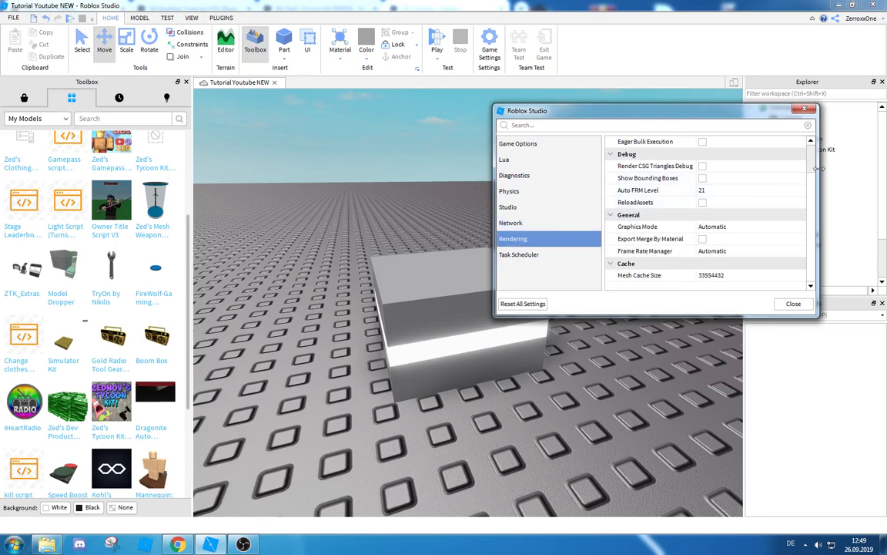
pyautogui.click(813, 168)
pyautogui.moveTo(810, 171); pyautogui.dragTo(810, 178)
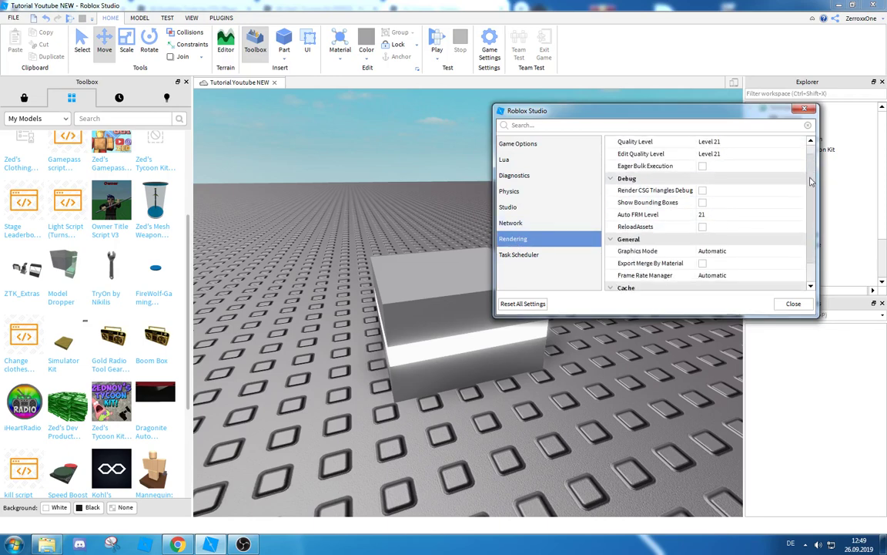
pyautogui.scroll(1, 810, 181)
pyautogui.click(741, 154)
pyautogui.click(744, 155)
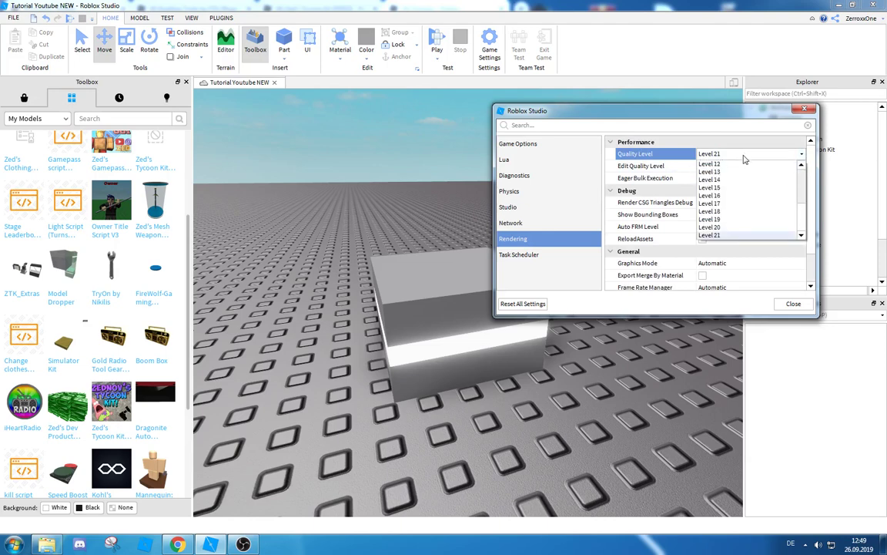
pyautogui.scroll(4, 742, 170)
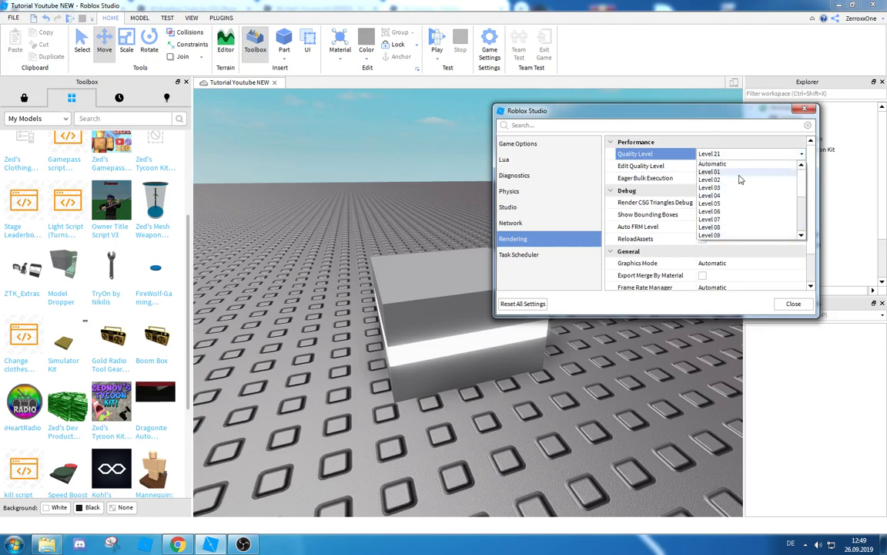
pyautogui.click(733, 187)
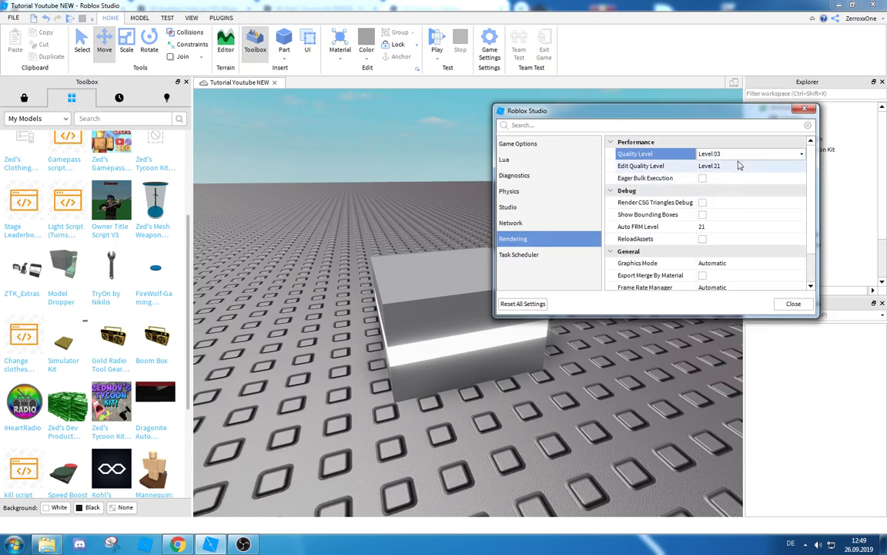
pyautogui.click(735, 167)
pyautogui.click(742, 167)
pyautogui.scroll(4, 776, 195)
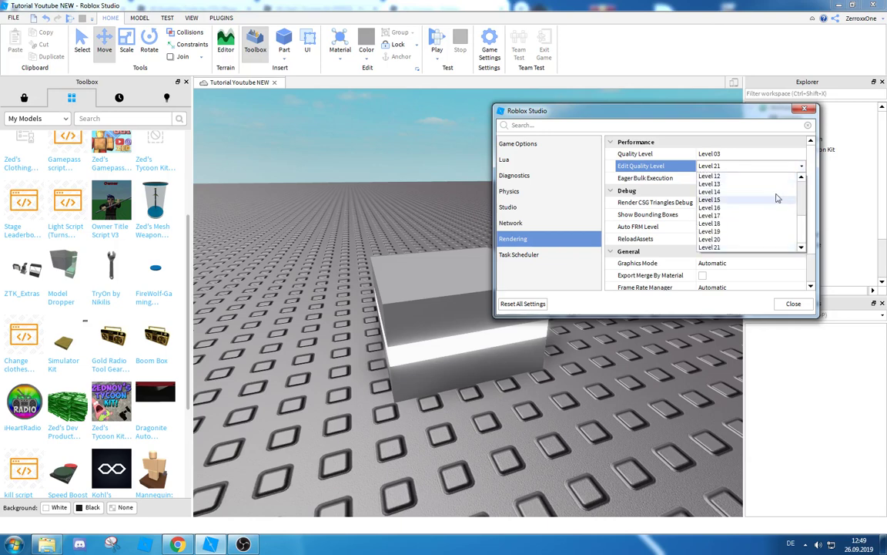
pyautogui.click(720, 192)
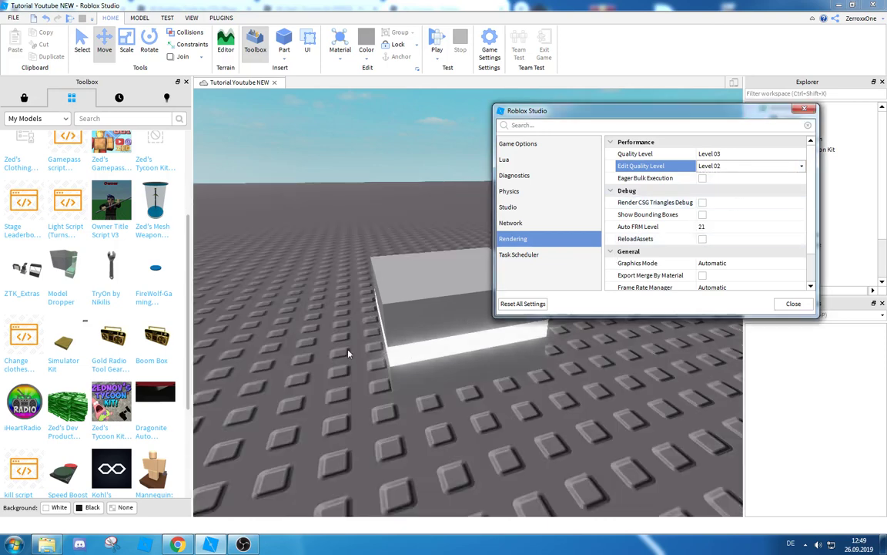
# Set both Edit Quality Level and Quality Level to Level 21, and close the settings, postponing the restart
pyautogui.click(730, 166)
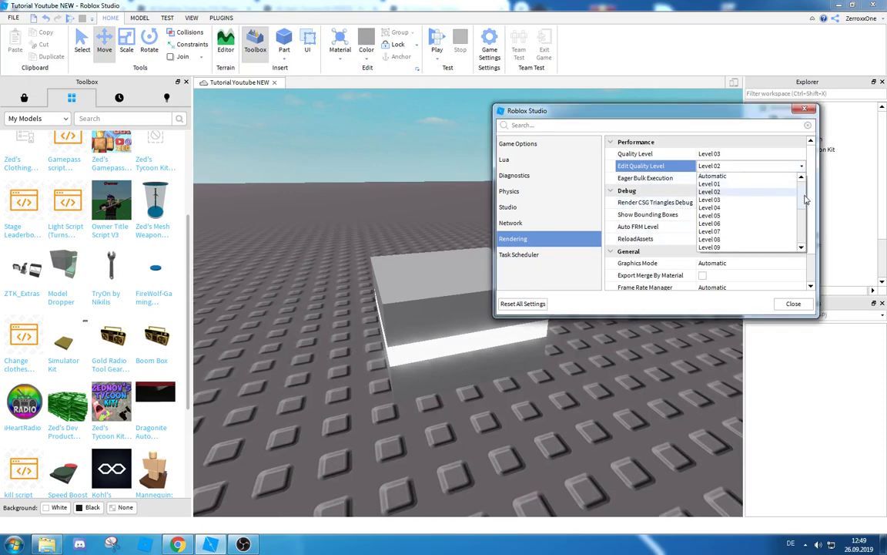
pyautogui.scroll(-3, 805, 202)
pyautogui.click(732, 247)
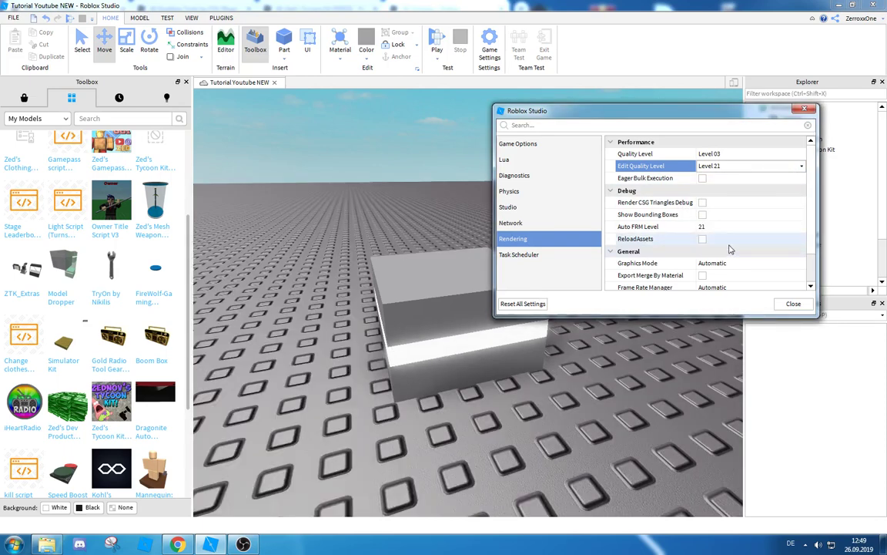
pyautogui.click(751, 153)
pyautogui.scroll(-5, 793, 193)
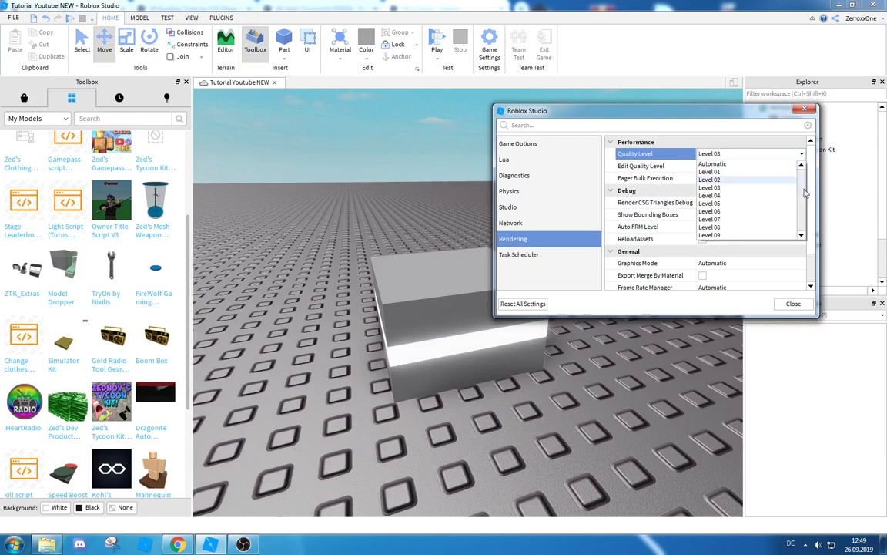
pyautogui.click(745, 236)
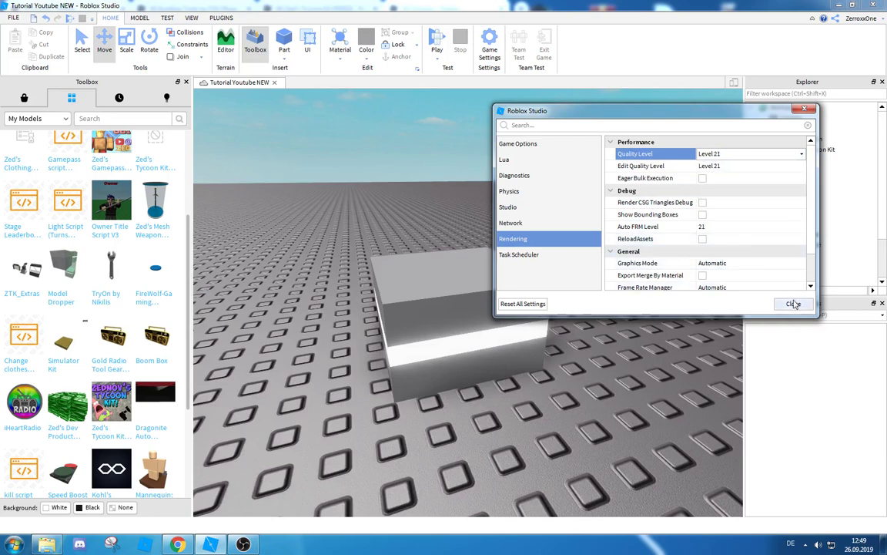
pyautogui.click(790, 303)
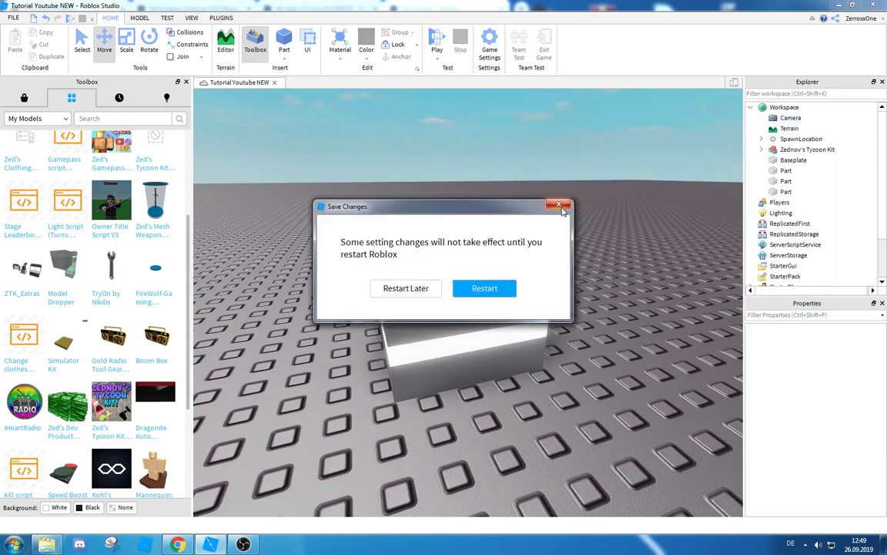
pyautogui.click(406, 288)
# Duplicate the top slab of the layered object and raise the copy 1 stud so it rests on the original
pyautogui.moveTo(522, 213); pyautogui.dragTo(521, 212, button='right')
pyautogui.press('s')
pyautogui.press('w')
pyautogui.scroll(-5, 520, 212)
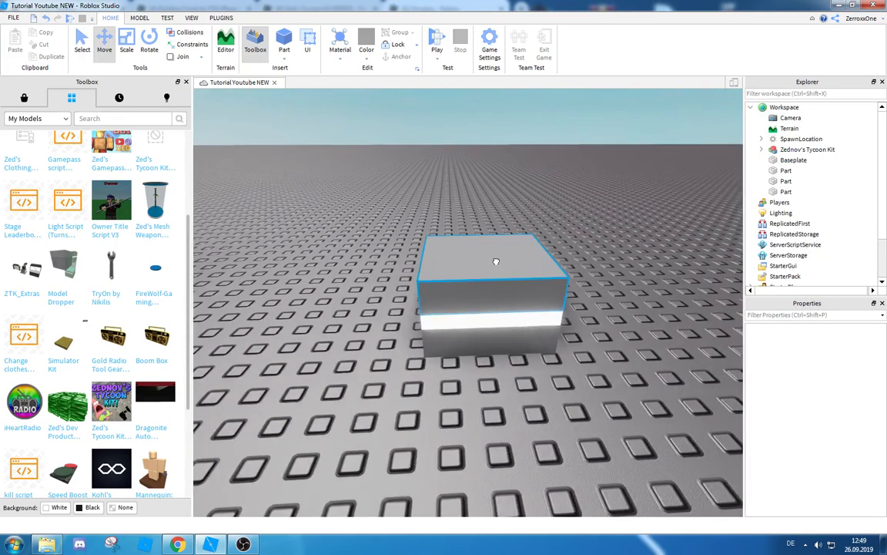
pyautogui.click(497, 259)
pyautogui.scroll(3, 493, 261)
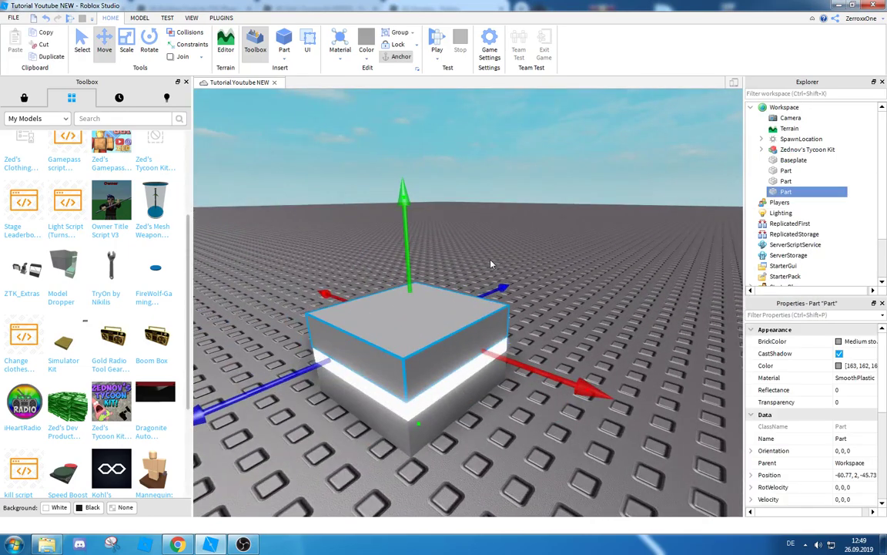
pyautogui.moveTo(490, 263); pyautogui.dragTo(516, 211, button='right')
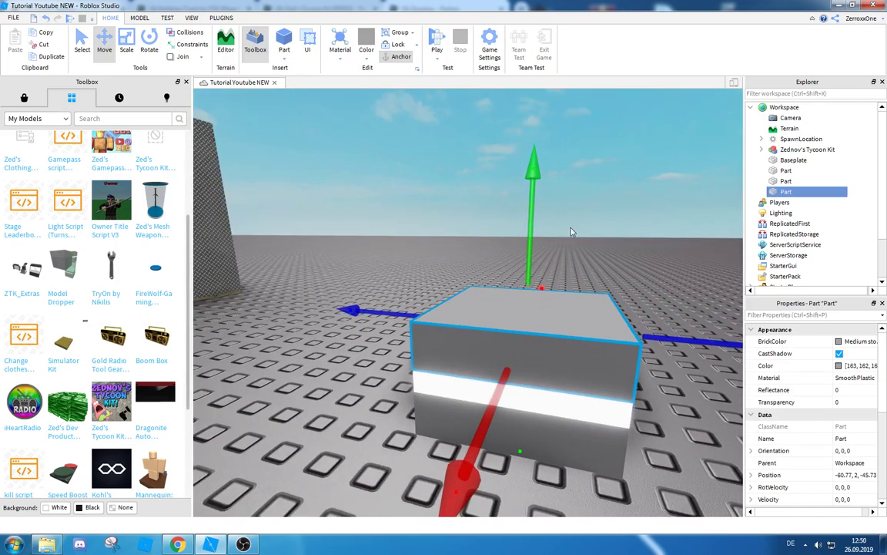
pyautogui.hotkey('ctrl', 'd')
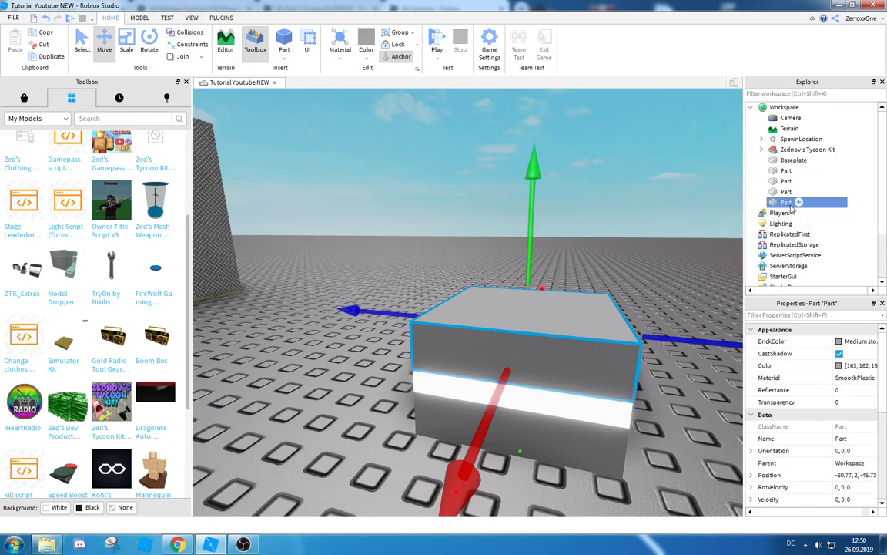
pyautogui.moveTo(524, 233); pyautogui.dragTo(531, 191)
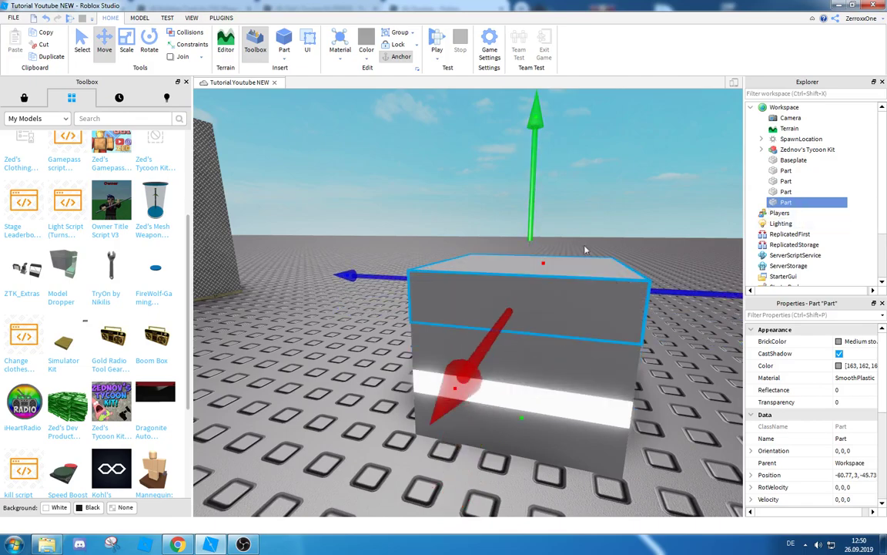
# Narrow the new top slab along its red axis by 1 stud on each of the two opposite sides with Scale
pyautogui.scroll(-3, 590, 254)
pyautogui.moveTo(586, 250); pyautogui.dragTo(582, 236, button='right')
pyautogui.scroll(2, 590, 254)
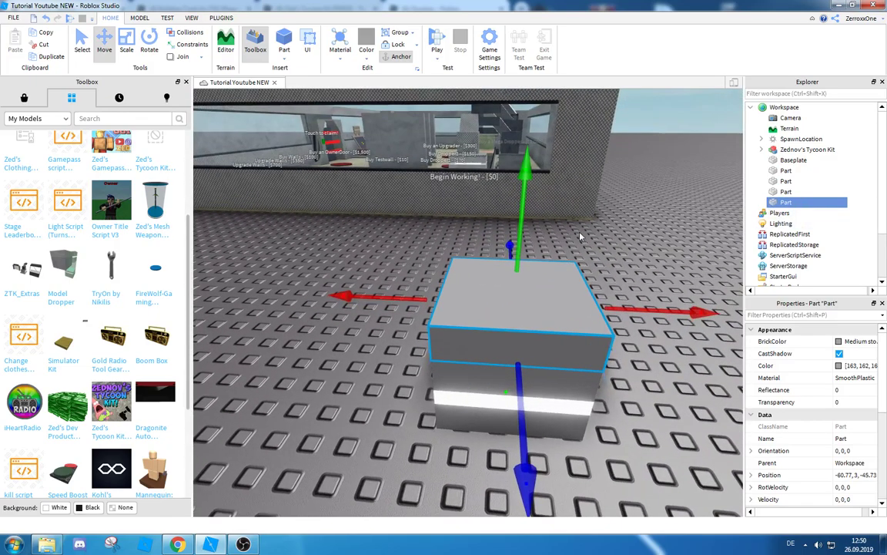
pyautogui.click(126, 40)
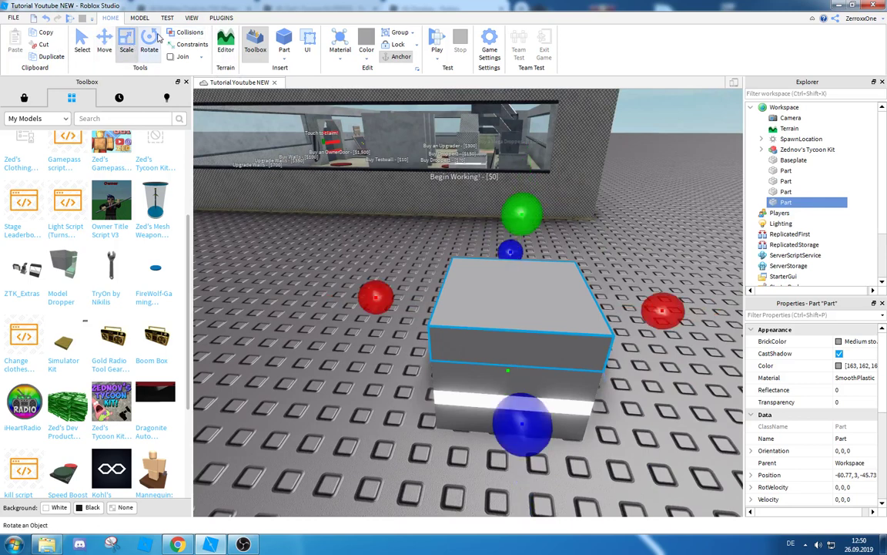
pyautogui.click(140, 18)
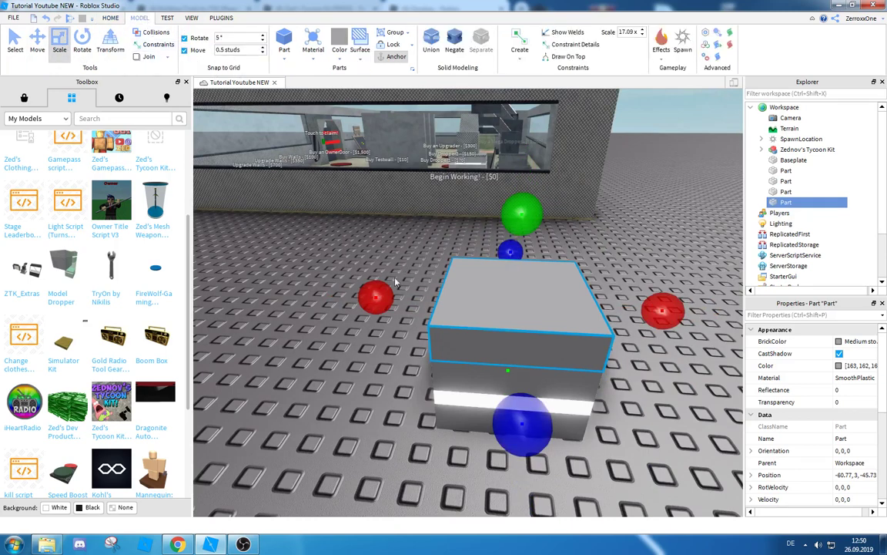
pyautogui.moveTo(384, 290); pyautogui.dragTo(408, 298)
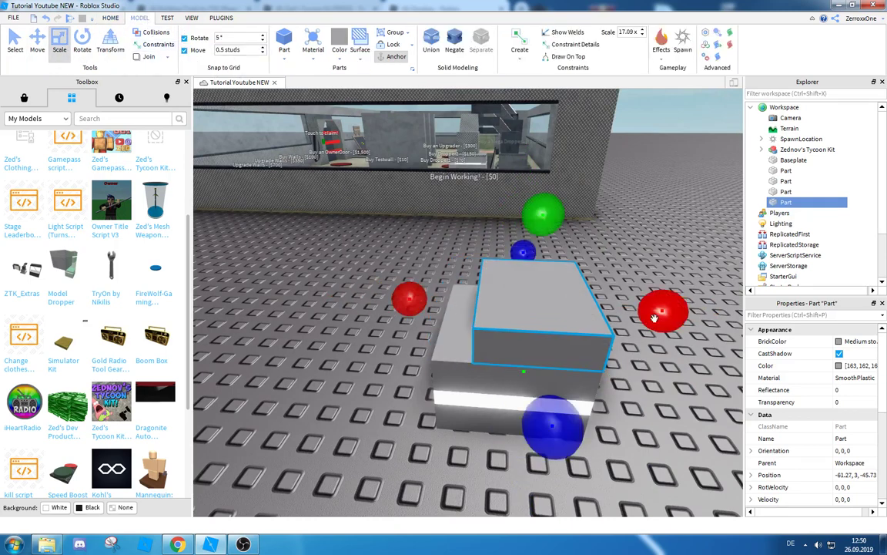
pyautogui.moveTo(654, 317); pyautogui.dragTo(620, 313)
pyautogui.moveTo(573, 317); pyautogui.dragTo(575, 317, button='right')
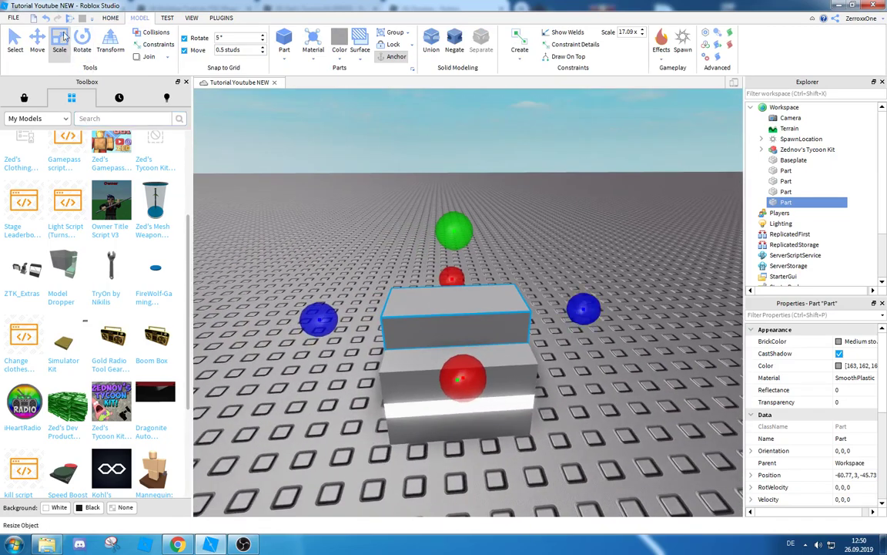
# Duplicate the narrowed slab on top of itself and reduce the copy to half its height
pyautogui.click(37, 40)
pyautogui.hotkey('ctrl', 'd')
pyautogui.moveTo(457, 228)
pyautogui.mouseDown()
pyautogui.moveTo(426, 199)
pyautogui.moveTo(452, 194)
pyautogui.moveTo(449, 212)
pyautogui.mouseUp()
pyautogui.click(60, 42)
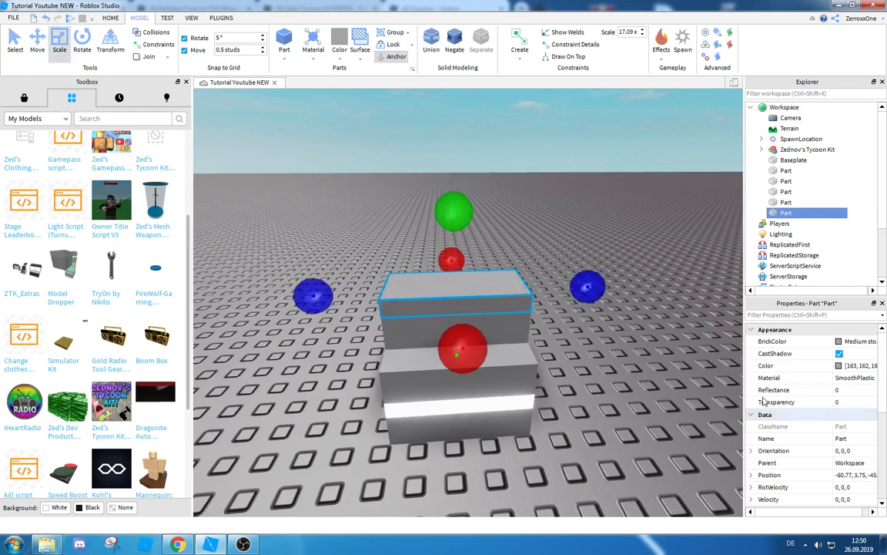
# Set the material of the thin topmost slab to Neon and keep that slab selected
pyautogui.click(851, 377)
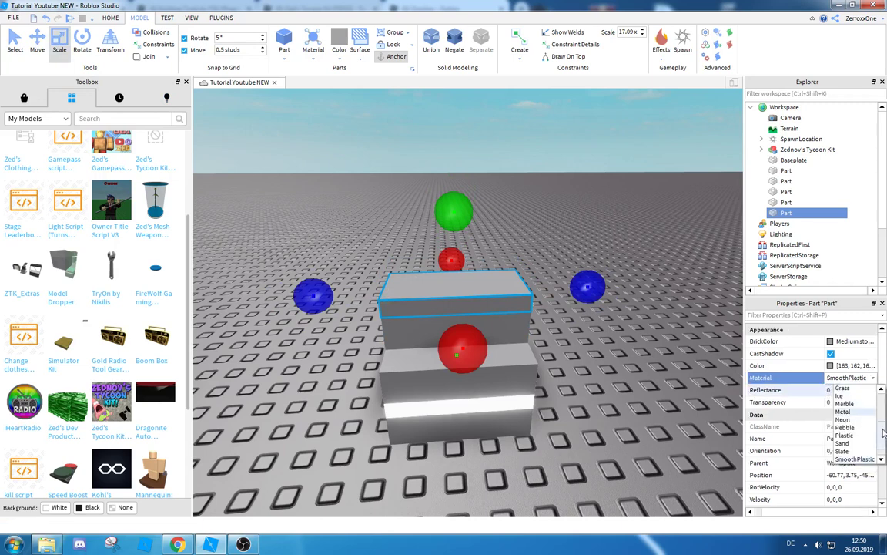
pyautogui.click(843, 419)
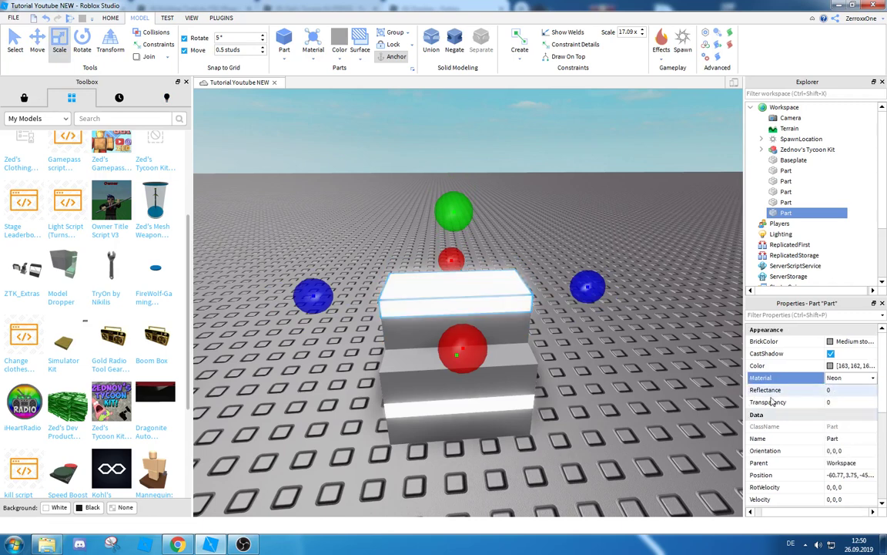
pyautogui.click(515, 327)
pyautogui.click(422, 283)
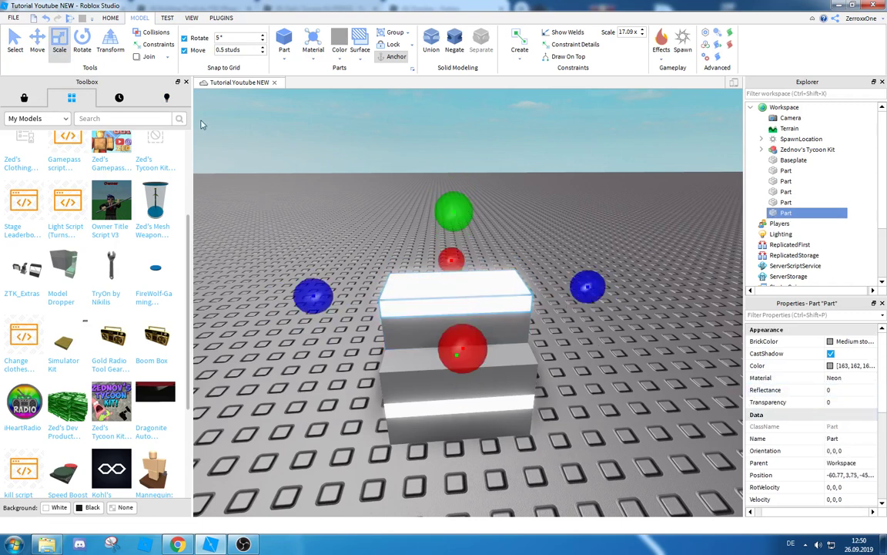
# Duplicate the thin Neon slab, raise the copy 0.5 studs above it and set its material to SmoothPlastic
pyautogui.click(37, 43)
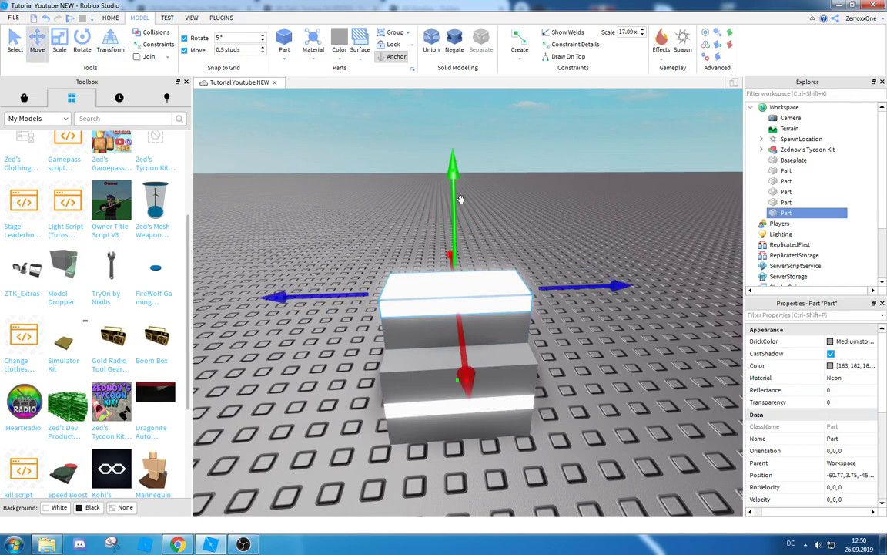
pyautogui.hotkey('ctrl', 'd')
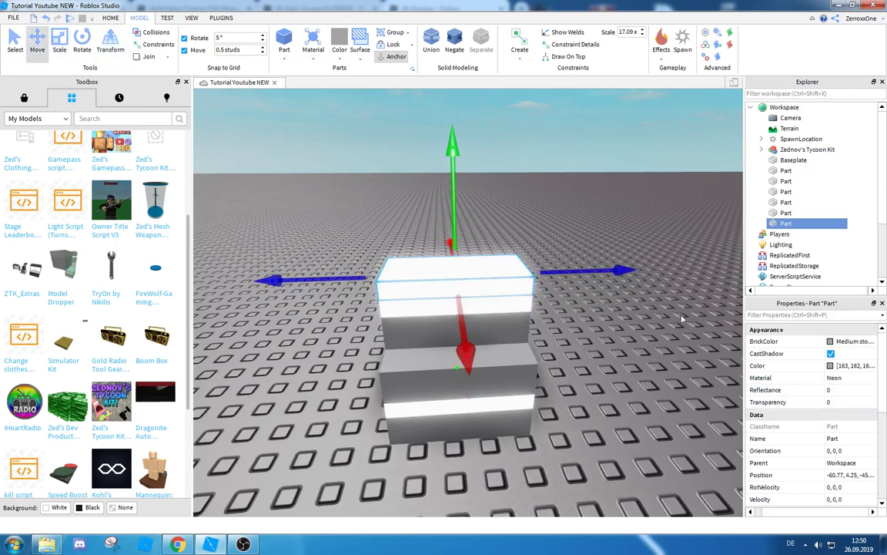
pyautogui.click(851, 379)
pyautogui.click(851, 378)
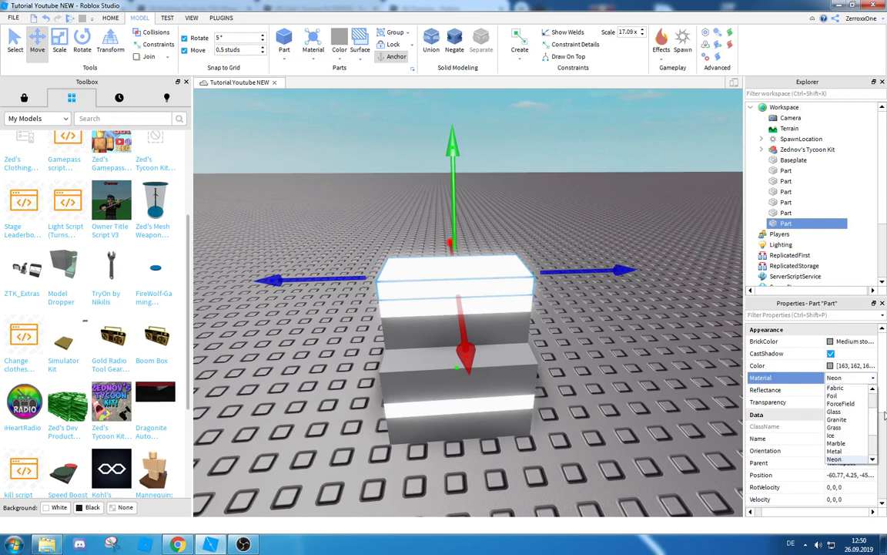
pyautogui.click(846, 444)
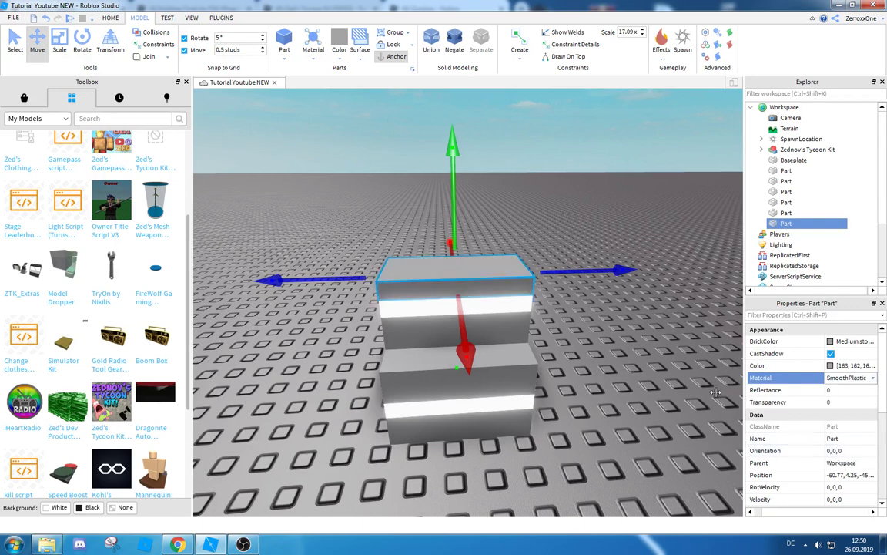
# Increase the height of the topmost SmoothPlastic slab by 0.5 studs upward with Scale and keep it selected
pyautogui.moveTo(539, 170); pyautogui.dragTo(541, 169, button='right')
pyautogui.click(523, 260)
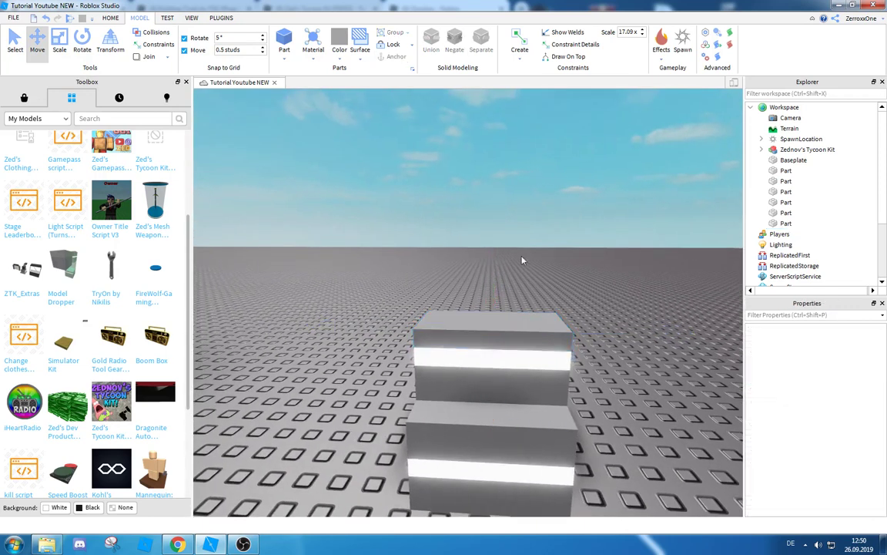
pyautogui.click(485, 333)
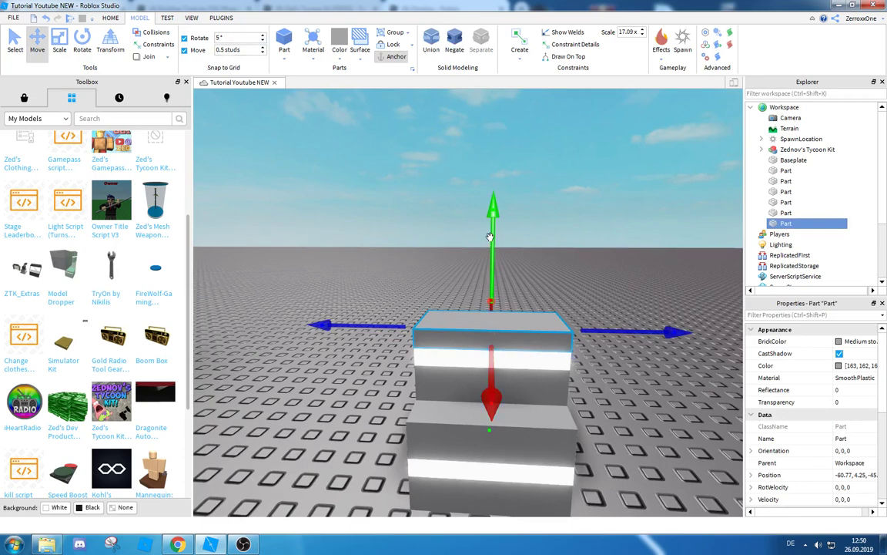
pyautogui.click(545, 383)
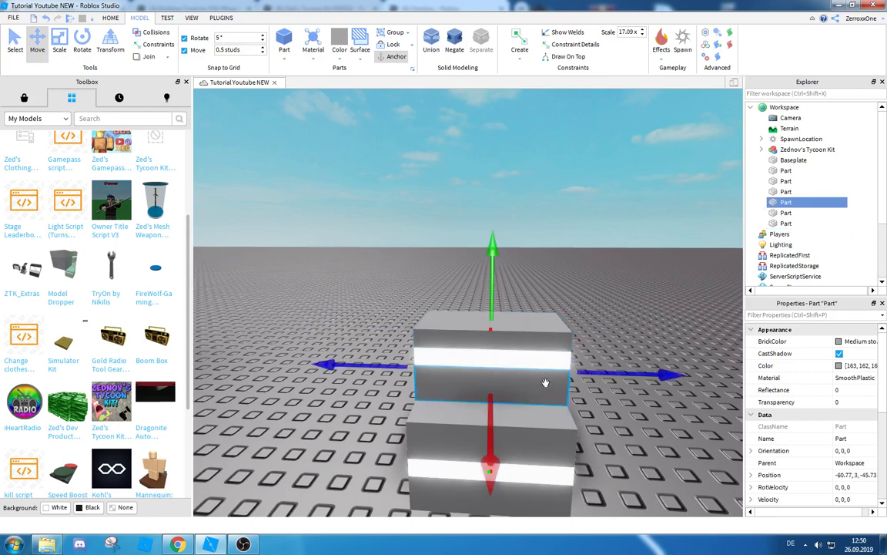
pyautogui.click(507, 328)
pyautogui.click(59, 42)
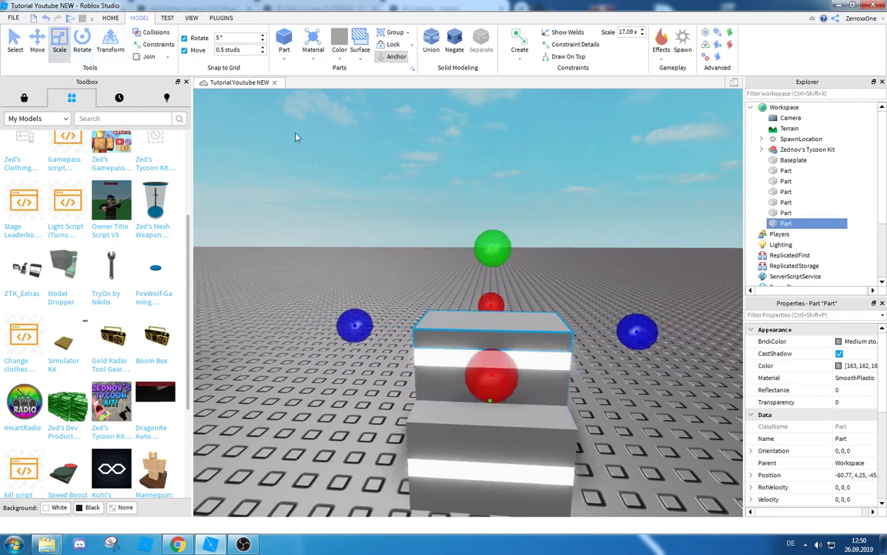
pyautogui.moveTo(490, 302); pyautogui.dragTo(503, 240)
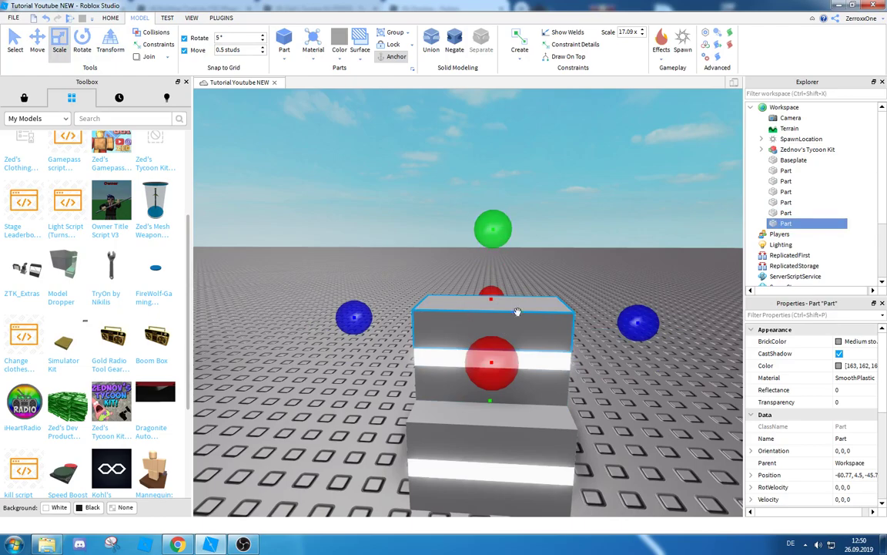
pyautogui.click(580, 205)
pyautogui.click(558, 322)
# Duplicate the thickened top slab and raise the copy 1 stud so it rests on the original
pyautogui.moveTo(512, 356); pyautogui.dragTo(525, 354, button='right')
pyautogui.press('w')
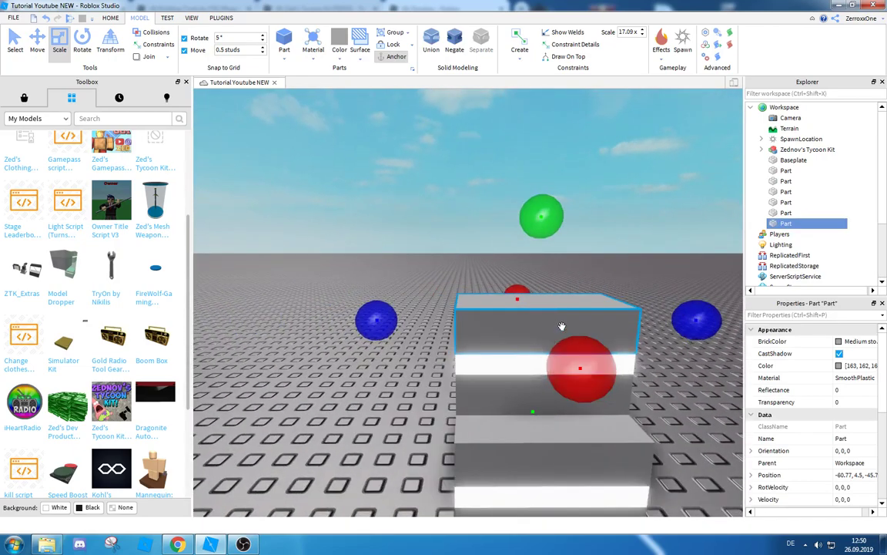
pyautogui.hotkey('ctrl', 'd')
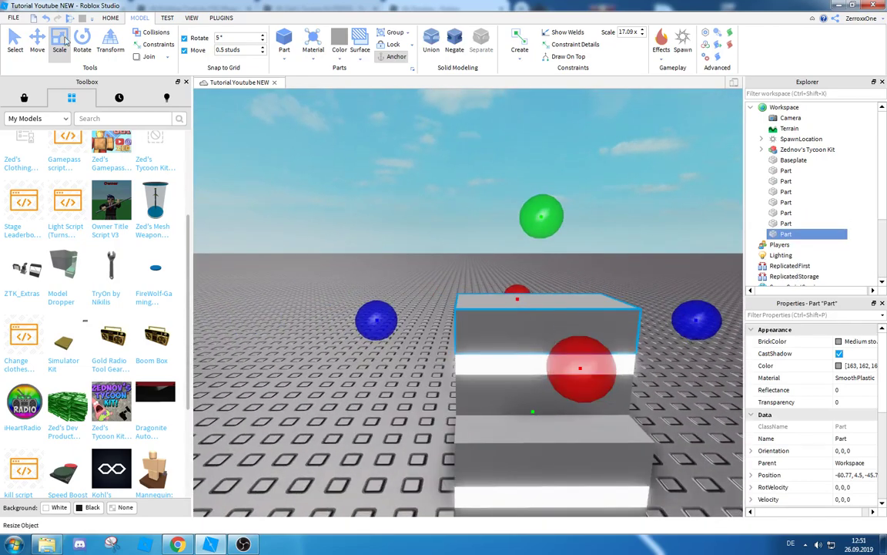
pyautogui.click(37, 38)
pyautogui.moveTo(541, 220); pyautogui.dragTo(539, 157)
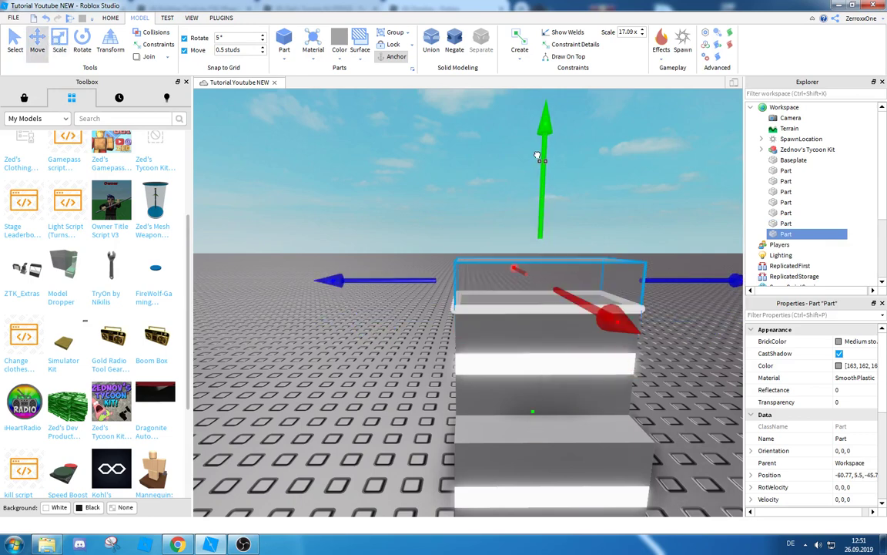
pyautogui.moveTo(623, 295); pyautogui.dragTo(600, 315, button='right')
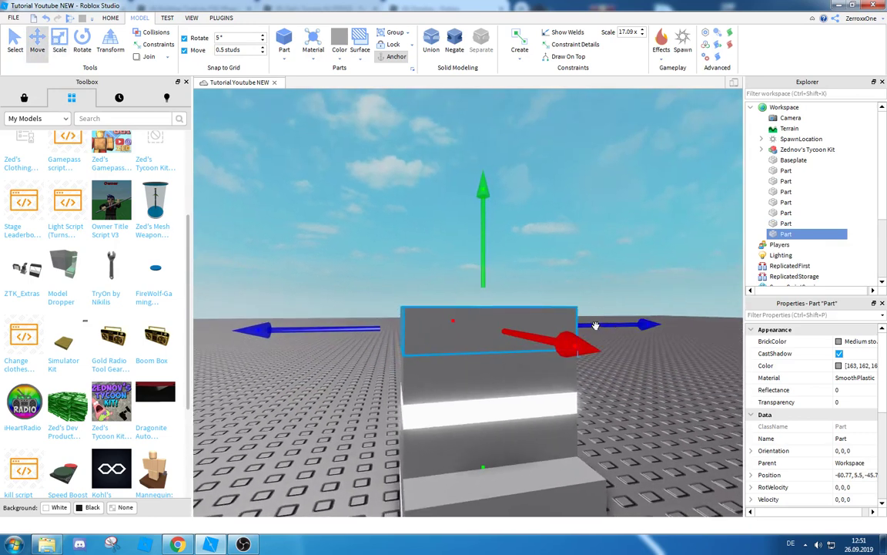
# Try rotating the new top slab freely about its red axis with rotation snapping turned off, and undo the rotation
pyautogui.click(83, 38)
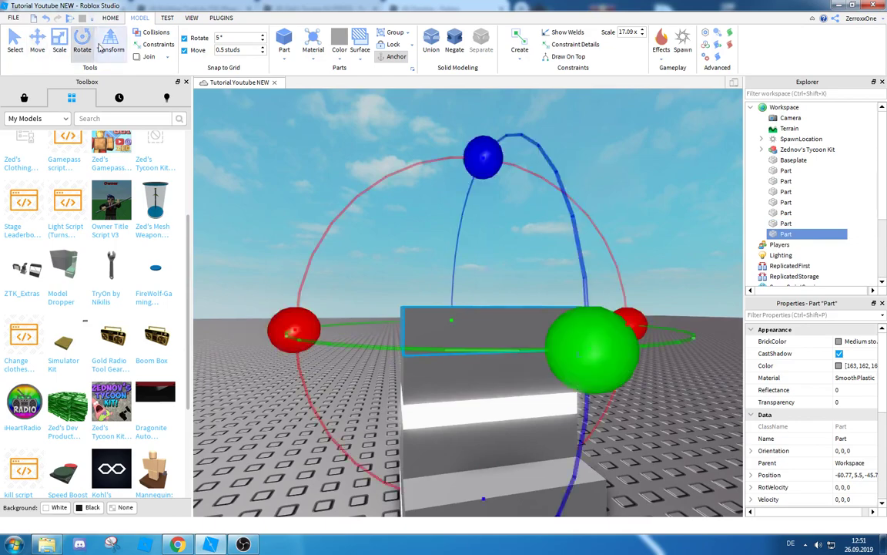
pyautogui.moveTo(417, 261); pyautogui.dragTo(419, 265, button='right')
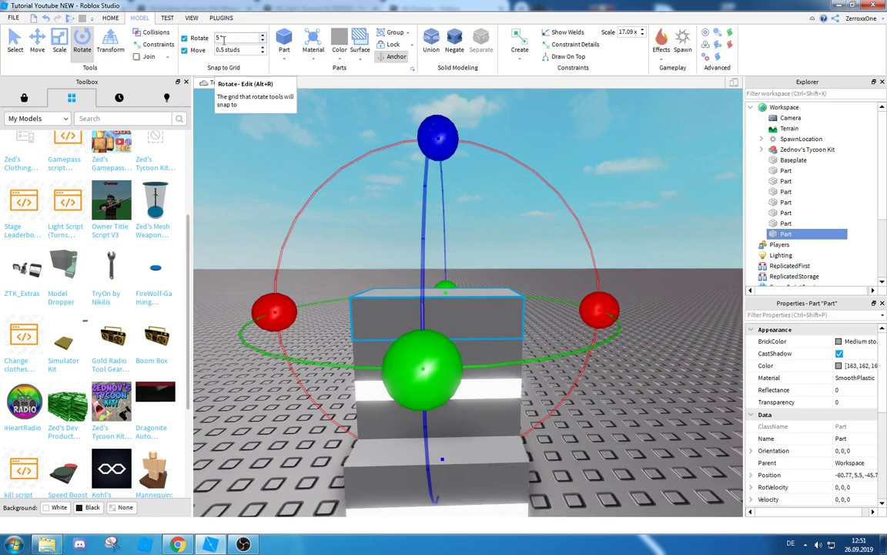
pyautogui.moveTo(591, 305); pyautogui.dragTo(537, 304)
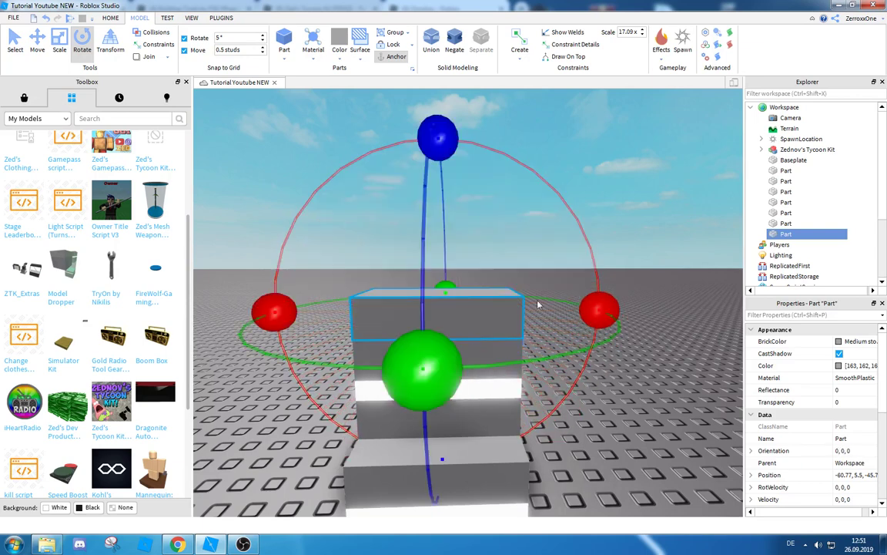
pyautogui.moveTo(598, 310)
pyautogui.mouseDown()
pyautogui.moveTo(583, 348)
pyautogui.moveTo(590, 310)
pyautogui.mouseUp()
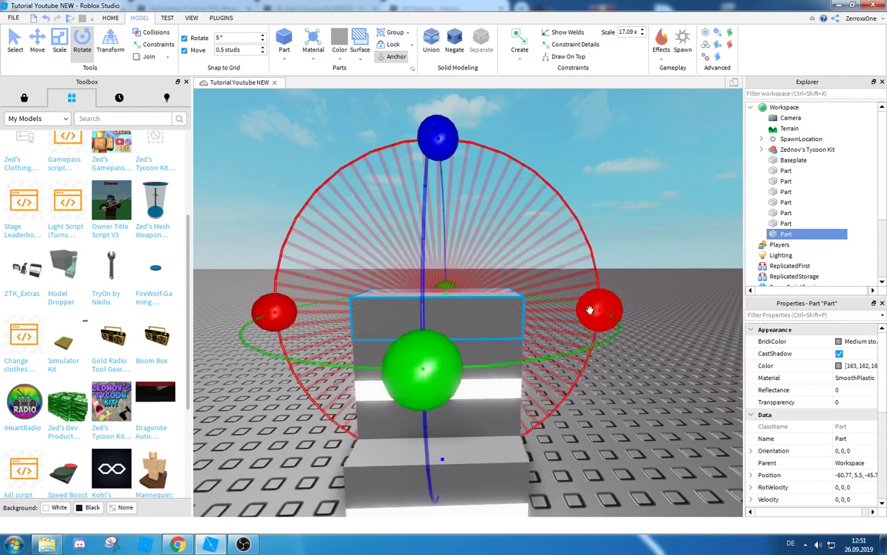
pyautogui.click(184, 39)
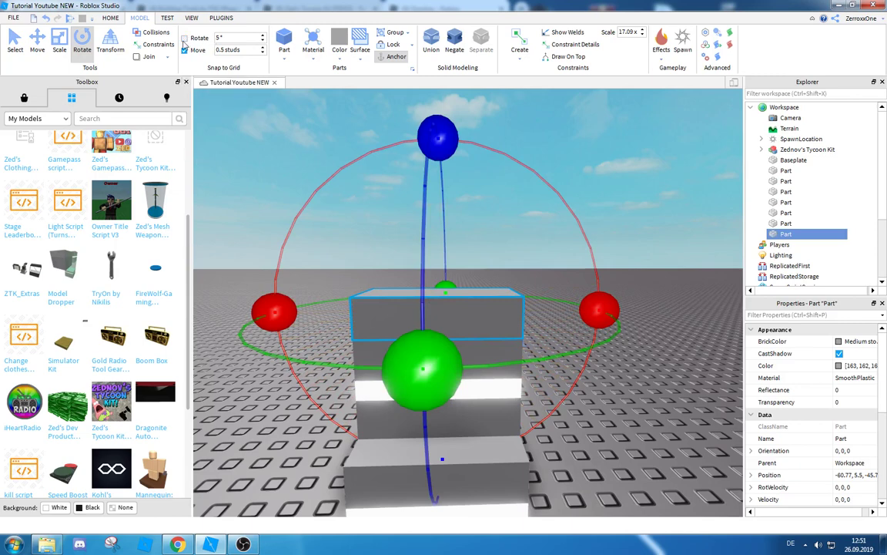
pyautogui.moveTo(599, 311); pyautogui.dragTo(546, 316)
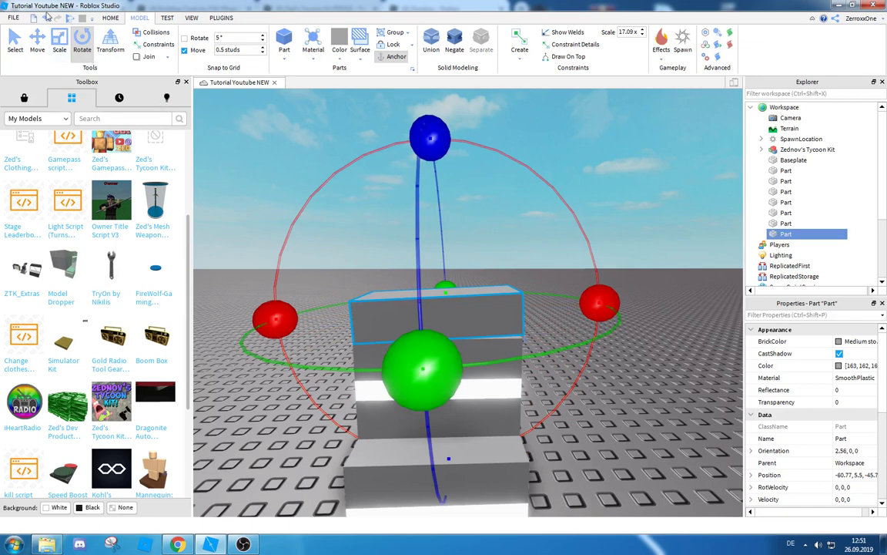
pyautogui.click(47, 19)
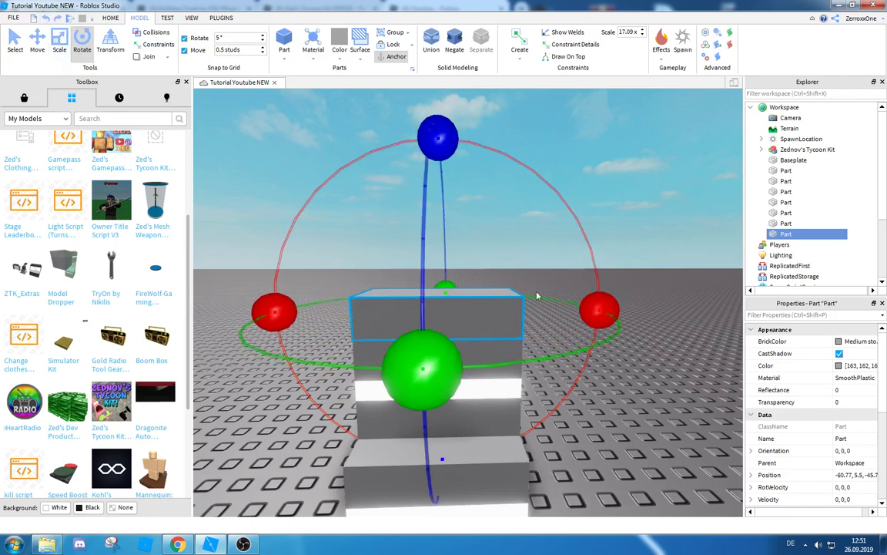
# Rotate the top slab about its red axis to -60° and narrow it by 0.5 studs on each of its two red-axis sides
pyautogui.moveTo(598, 310); pyautogui.dragTo(576, 393)
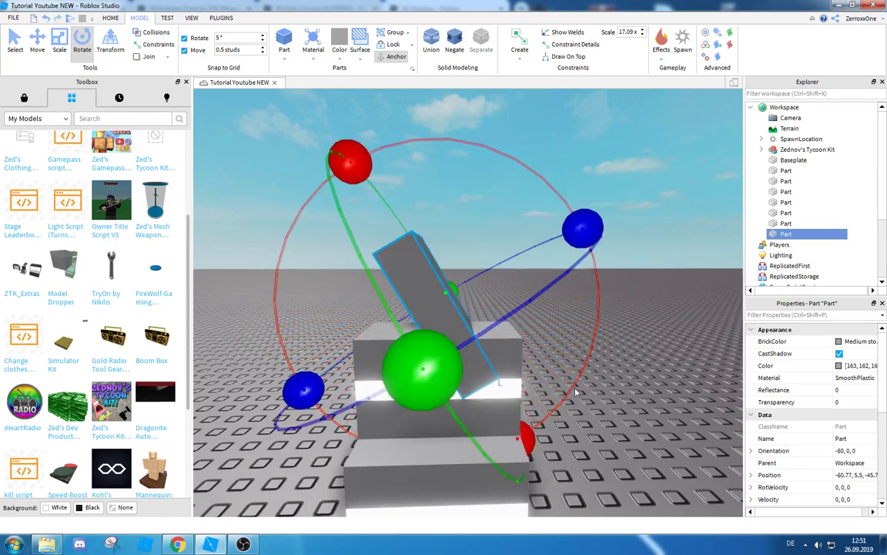
pyautogui.moveTo(575, 392); pyautogui.dragTo(560, 387, button='right')
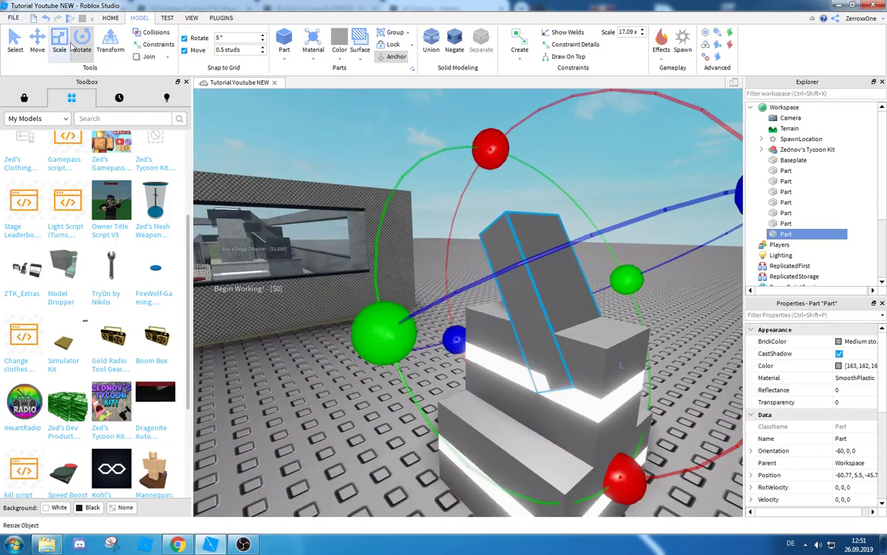
pyautogui.click(68, 44)
pyautogui.moveTo(416, 296); pyautogui.dragTo(475, 333, button='right')
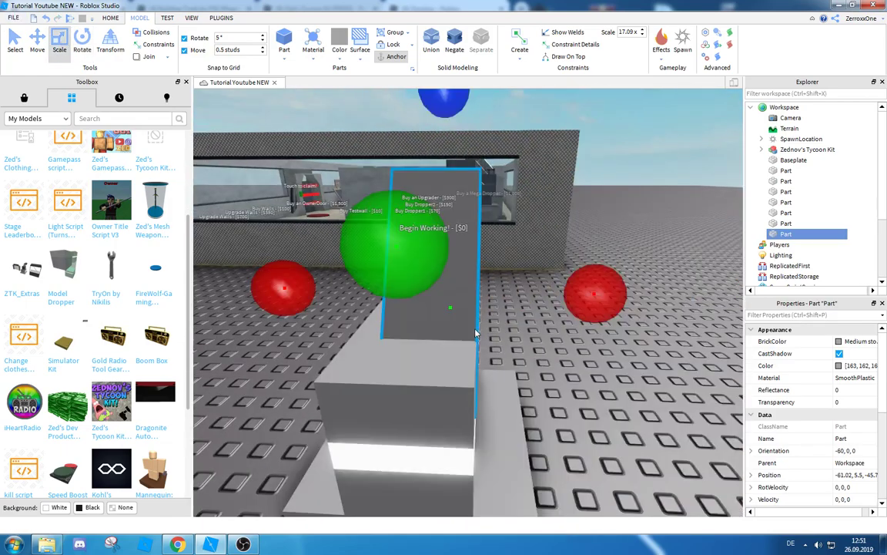
pyautogui.moveTo(601, 300); pyautogui.dragTo(569, 300)
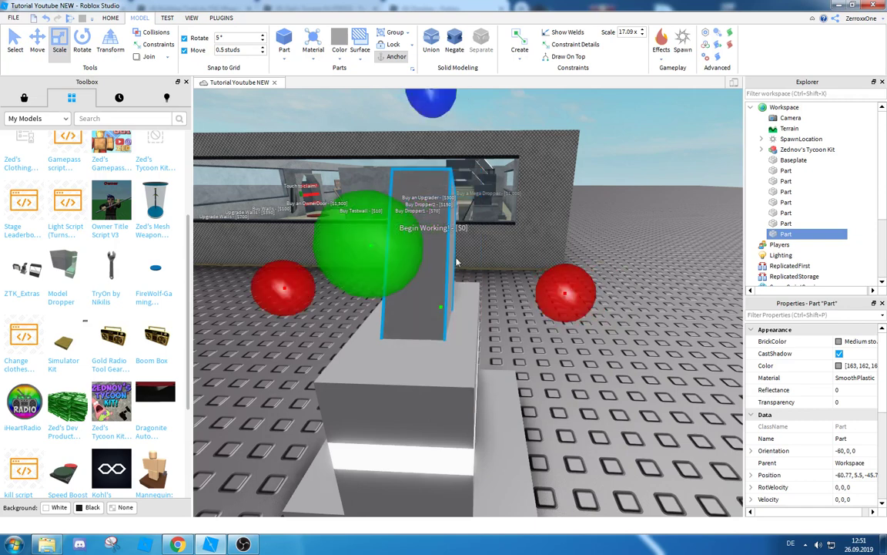
# Search the Toolbox marketplace models for "Dropper"
pyautogui.click(45, 100)
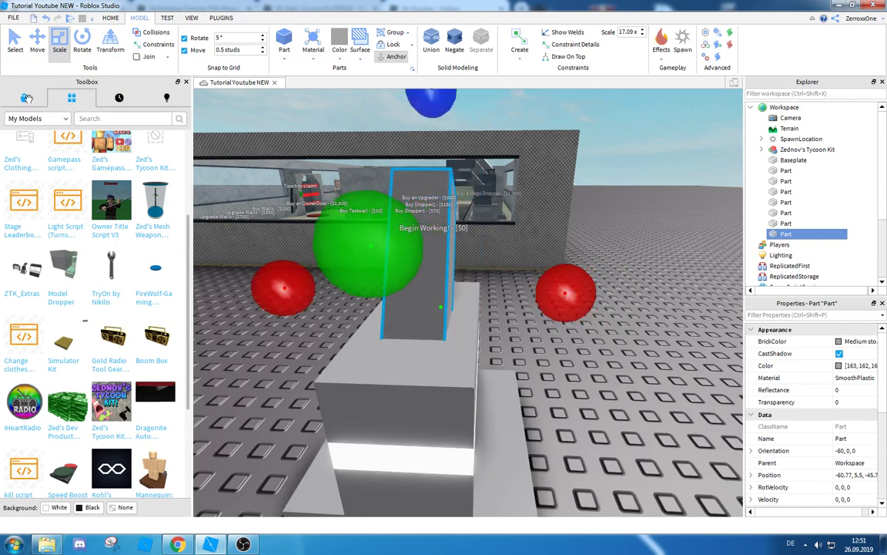
pyautogui.click(86, 120)
pyautogui.write('Dropper')
pyautogui.press('Return')
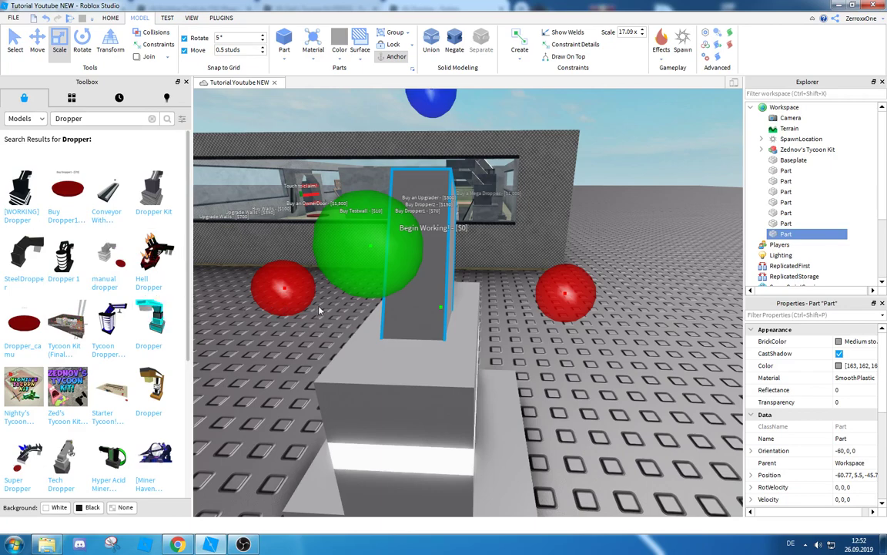
# Duplicate the tilted slab and move the copy 2 studs upward along its own blue axis
pyautogui.press('a')
pyautogui.moveTo(320, 310); pyautogui.dragTo(320, 310, button='right')
pyautogui.press('s')
pyautogui.press('w')
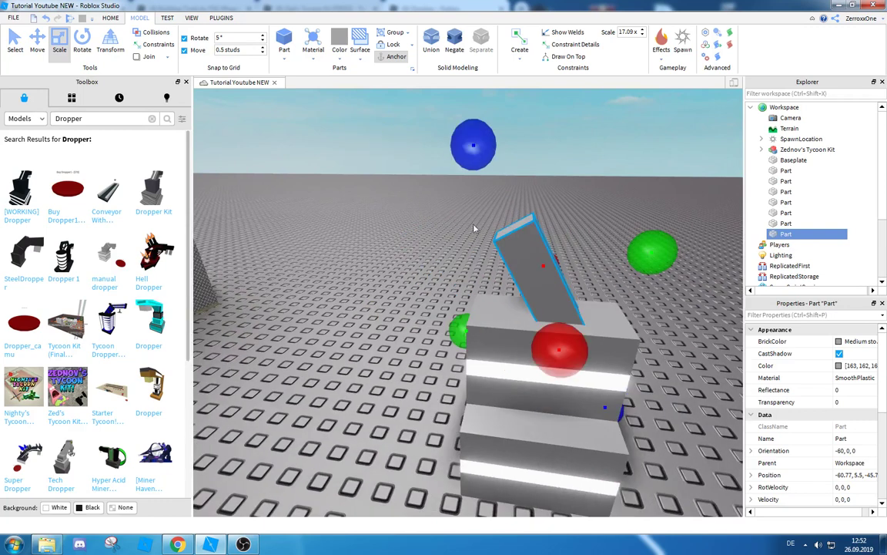
pyautogui.hotkey('ctrl', '2')
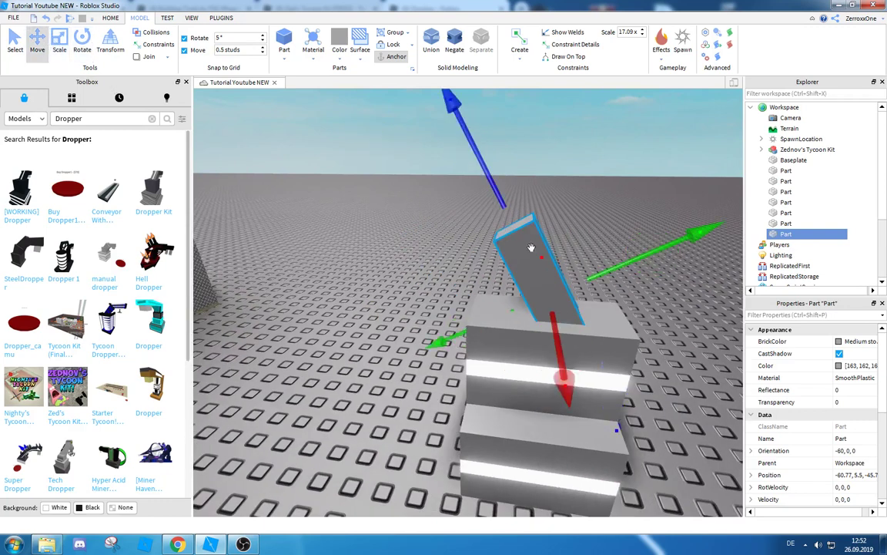
pyautogui.hotkey('ctrl', 'd')
pyautogui.moveTo(497, 180); pyautogui.dragTo(416, 113)
# Rotate the copied slab about its red axis to an orientation of -10, 0, 0
pyautogui.click(81, 40)
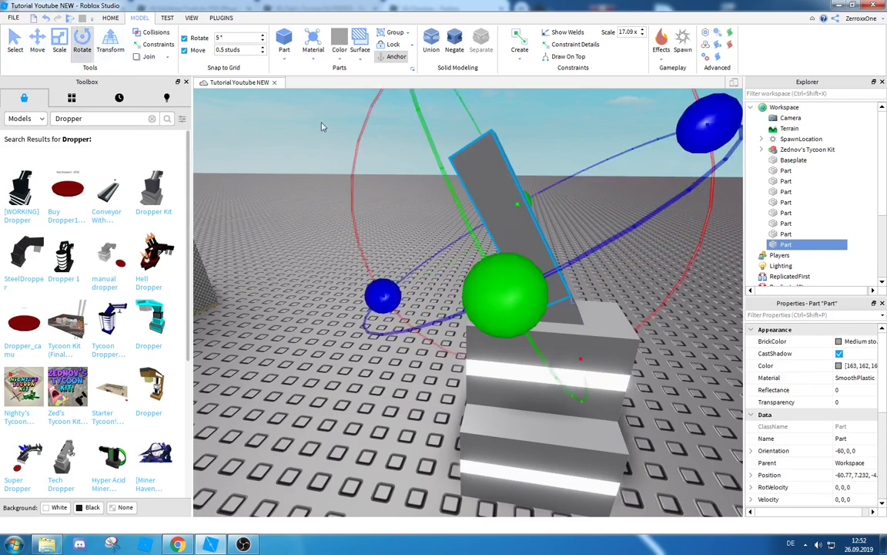
pyautogui.scroll(-5, 477, 198)
pyautogui.moveTo(406, 198); pyautogui.dragTo(365, 267)
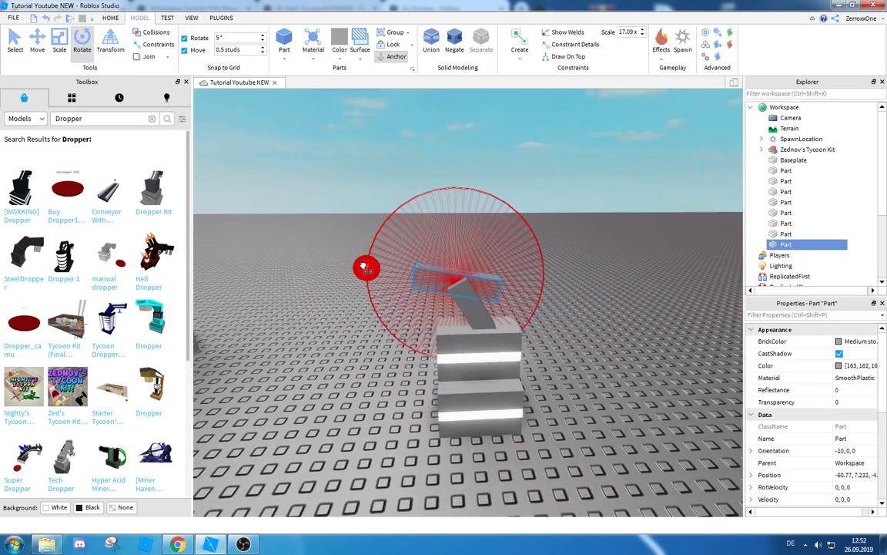
pyautogui.scroll(5, 516, 263)
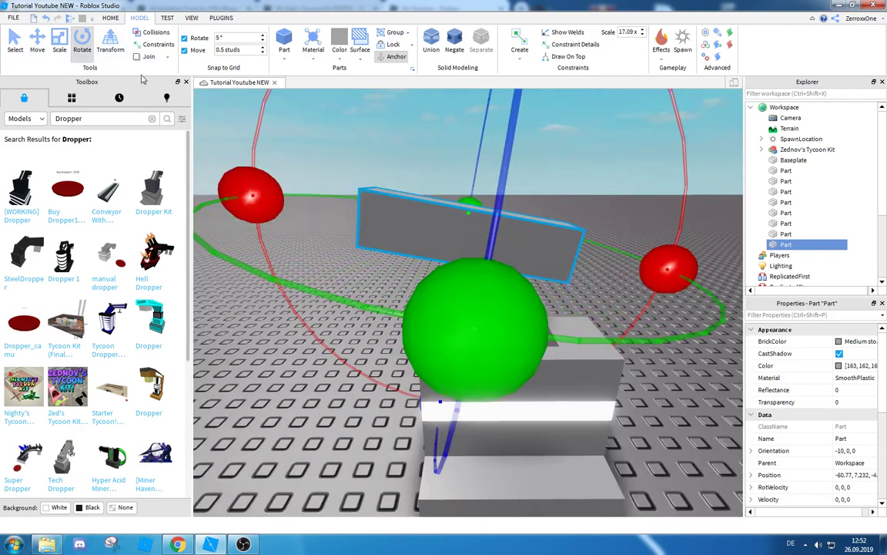
# Move the nearly level slab 1.5 studs along its blue axis so its end meets the top of the tilted post
pyautogui.click(37, 42)
pyautogui.moveTo(664, 267); pyautogui.dragTo(585, 268)
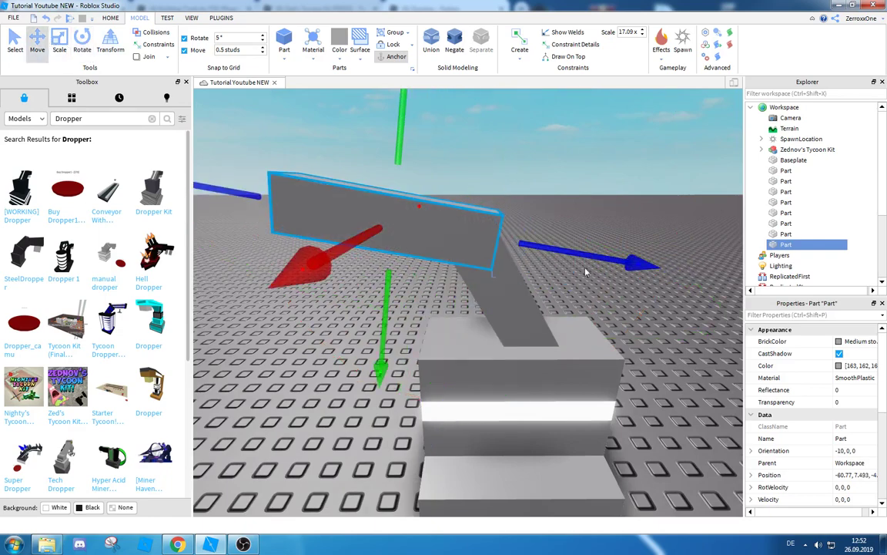
pyautogui.moveTo(603, 269); pyautogui.dragTo(603, 270, button='right')
pyautogui.scroll(4, 603, 269)
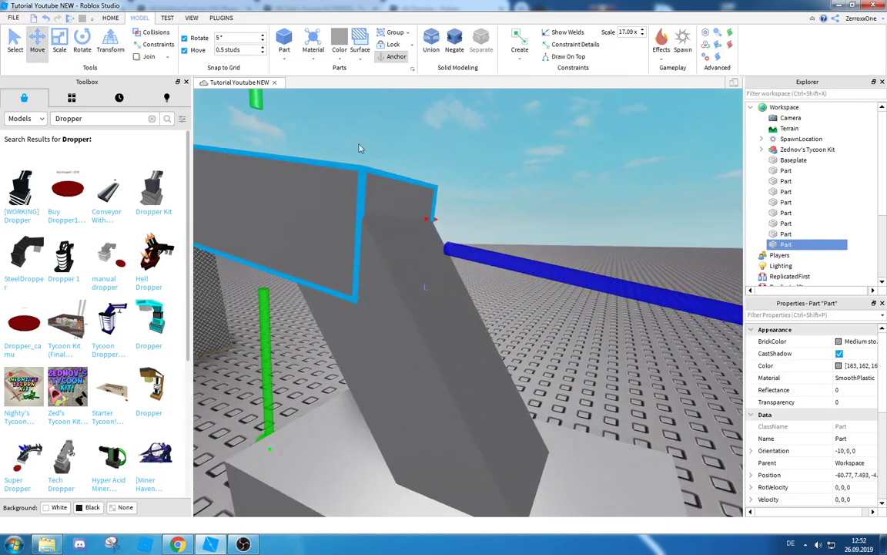
# Turn off move snapping and lower the arm slab slightly to align its end with the top of the tilted post
pyautogui.moveTo(257, 108); pyautogui.dragTo(256, 135)
pyautogui.moveTo(363, 235); pyautogui.dragTo(362, 236, button='right')
pyautogui.scroll(-4, 363, 236)
pyautogui.scroll(2, 364, 239)
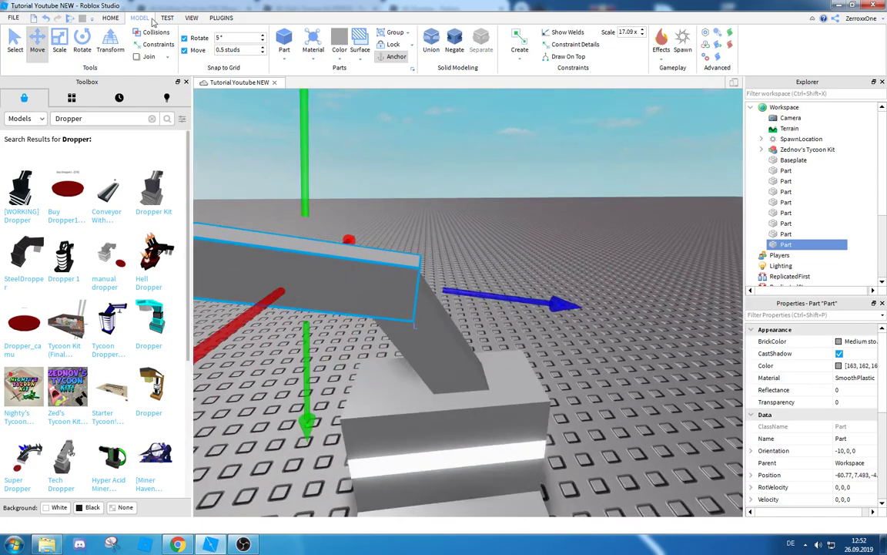
pyautogui.moveTo(466, 179); pyautogui.dragTo(299, 119, button='right')
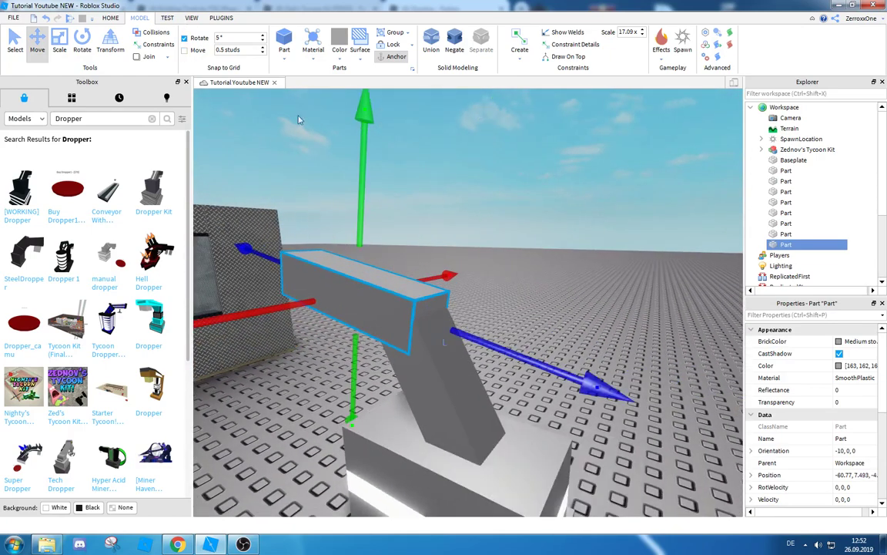
pyautogui.scroll(3, 461, 239)
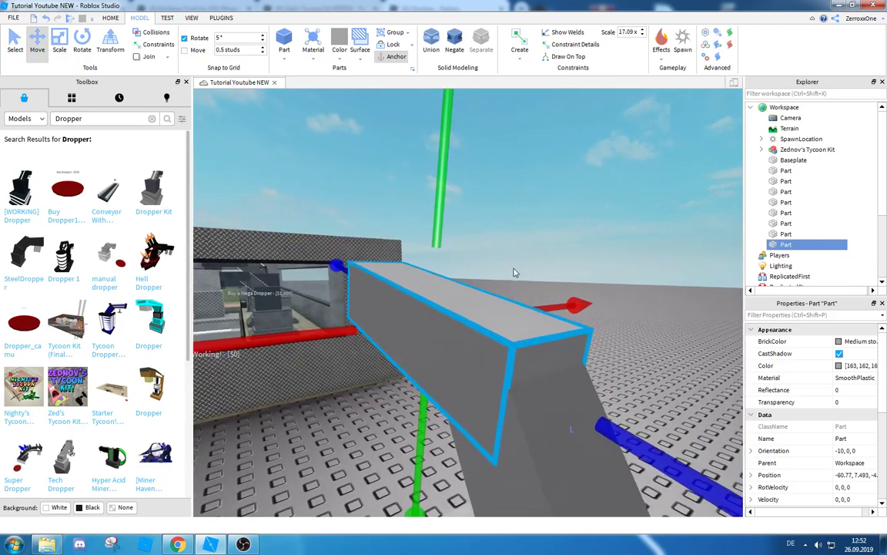
pyautogui.moveTo(447, 182); pyautogui.dragTo(443, 214)
pyautogui.moveTo(539, 278); pyautogui.dragTo(539, 254, button='right')
pyautogui.click(538, 252)
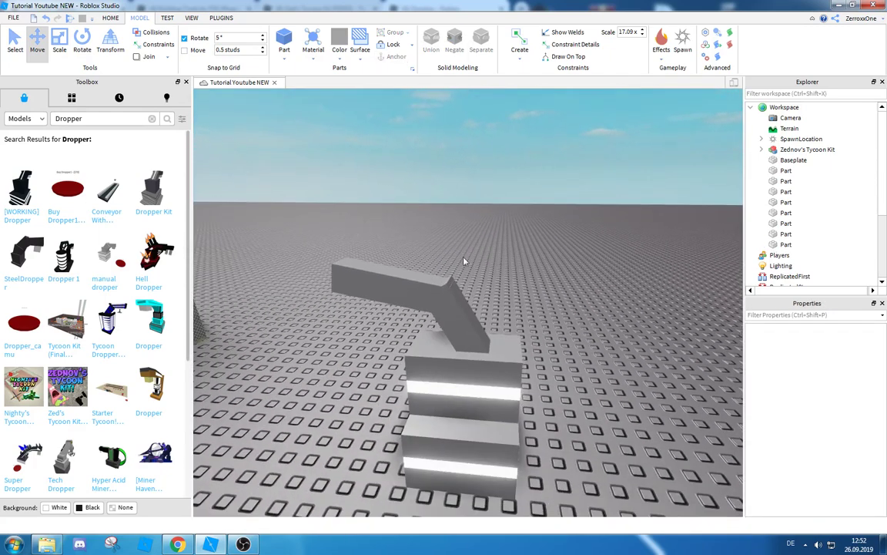
# Duplicate the arm slab, slide the copy back along its blue axis over the tilted post and raise it above the arm
pyautogui.click(394, 289)
pyautogui.hotkey('ctrl', 'd')
pyautogui.moveTo(504, 306); pyautogui.dragTo(559, 330)
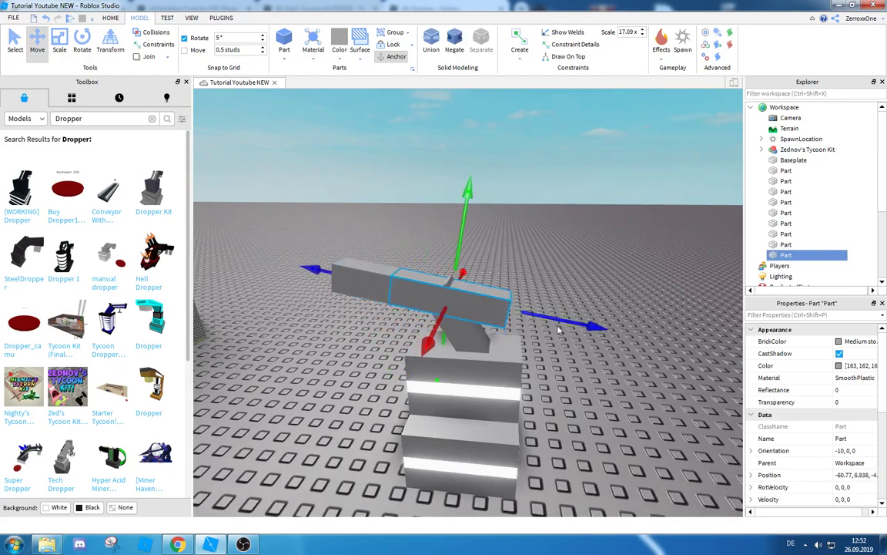
pyautogui.moveTo(449, 242); pyautogui.dragTo(477, 223)
pyautogui.scroll(3, 509, 258)
pyautogui.moveTo(509, 254); pyautogui.dragTo(479, 231, button='right')
pyautogui.scroll(-4, 509, 258)
pyautogui.scroll(2, 502, 252)
pyautogui.scroll(1, 502, 252)
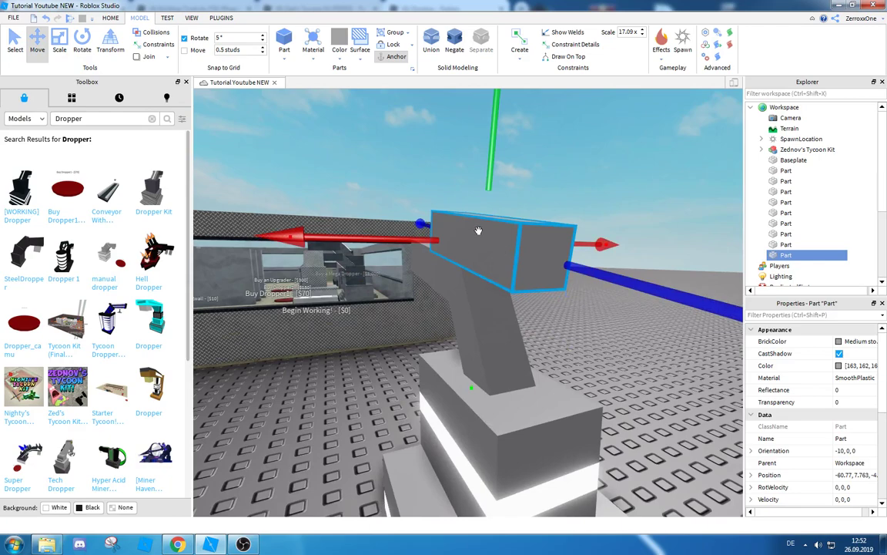
# Widen the copied slab slightly on both sides along its red axis so it extends past the arm's faces
pyautogui.click(63, 42)
pyautogui.moveTo(361, 240); pyautogui.dragTo(346, 238)
pyautogui.moveTo(390, 260); pyautogui.dragTo(407, 271, button='right')
pyautogui.press('d')
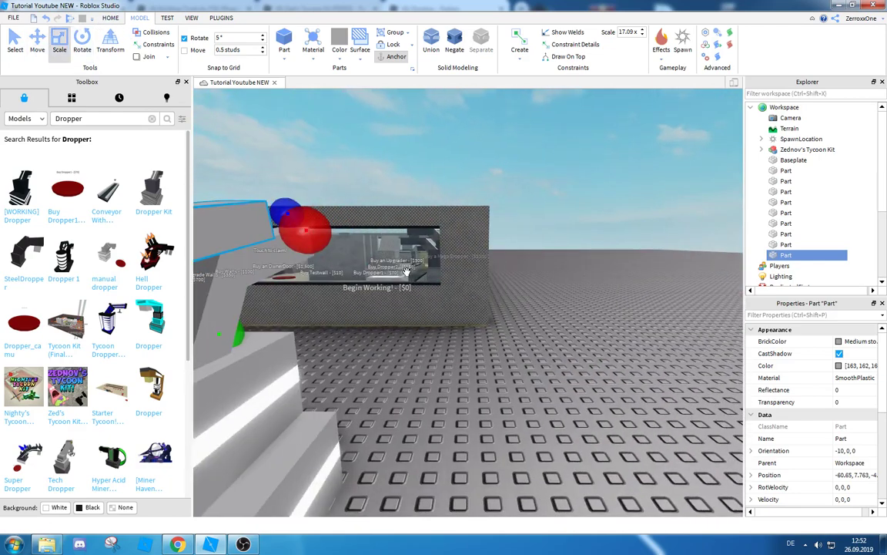
pyautogui.press('a')
pyautogui.moveTo(513, 236); pyautogui.dragTo(525, 239)
pyautogui.press('a')
pyautogui.moveTo(530, 248); pyautogui.dragTo(530, 248, button='right')
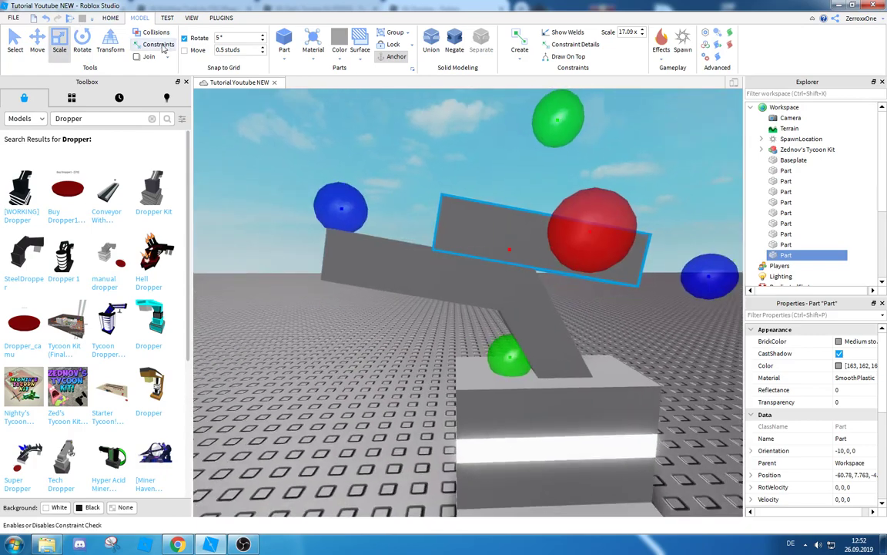
# Rotate the widened slab above the arm about its red axis to an orientation of -20, 0, 0
pyautogui.click(83, 42)
pyautogui.press('d')
pyautogui.moveTo(644, 273); pyautogui.dragTo(644, 301, button='right')
pyautogui.moveTo(695, 316); pyautogui.dragTo(667, 367)
pyautogui.moveTo(621, 352); pyautogui.dragTo(621, 353, button='right')
pyautogui.press('w')
# Lower the rotated slab slightly so it overlaps the protruding corner where the arm meets the tilted post
pyautogui.click(37, 42)
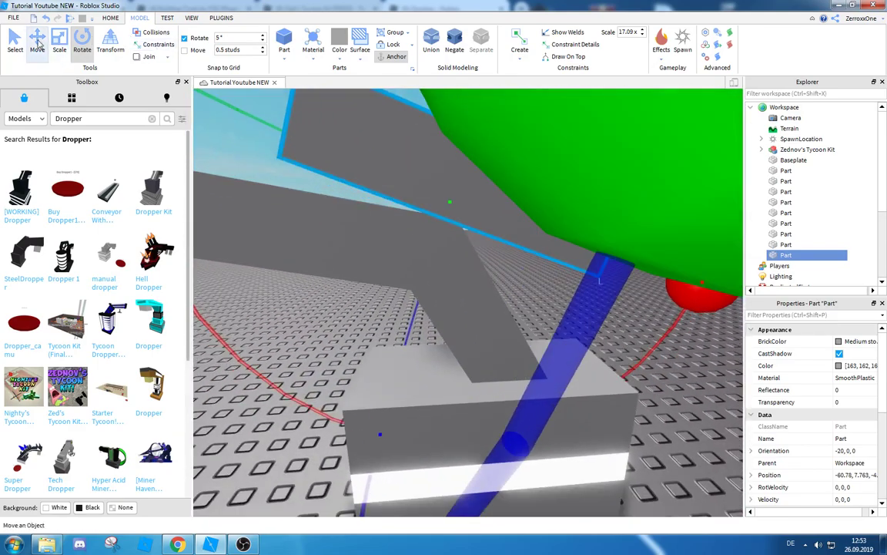
pyautogui.moveTo(418, 300); pyautogui.dragTo(418, 308)
pyautogui.press('s')
pyautogui.moveTo(453, 335); pyautogui.dragTo(456, 342, button='right')
pyautogui.press('w')
pyautogui.press('s')
pyautogui.press('w')
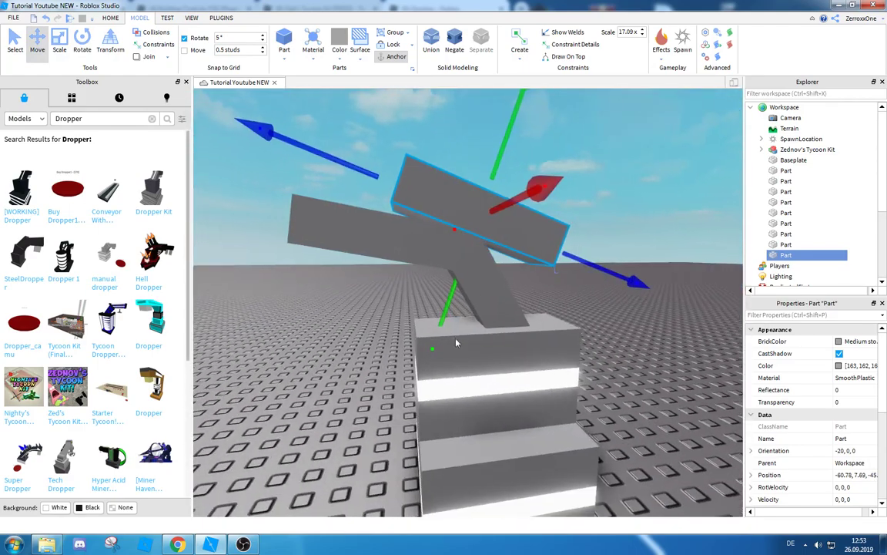
# Negate the rotated slab above the arm joint to turn it into a cutting part
pyautogui.click(456, 46)
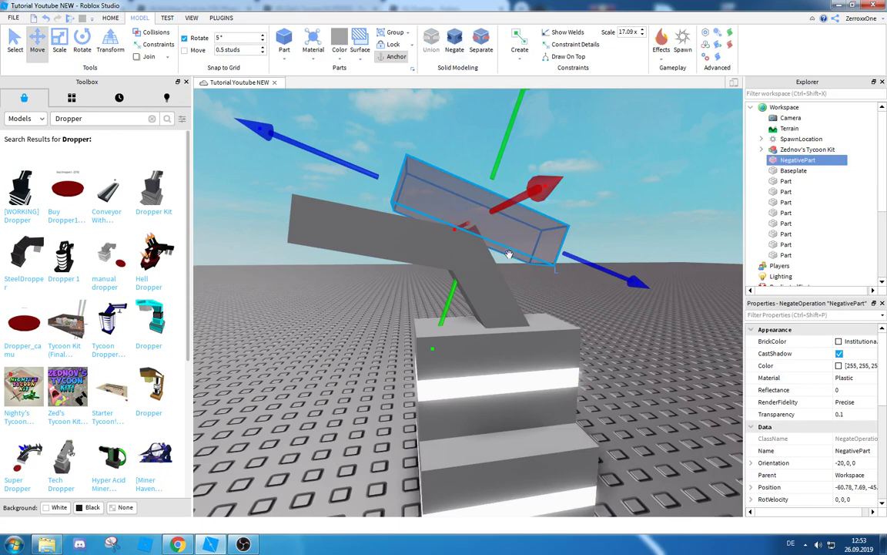
pyautogui.moveTo(509, 254); pyautogui.dragTo(513, 255, button='right')
pyautogui.scroll(-3, 546, 246)
pyautogui.scroll(3, 547, 246)
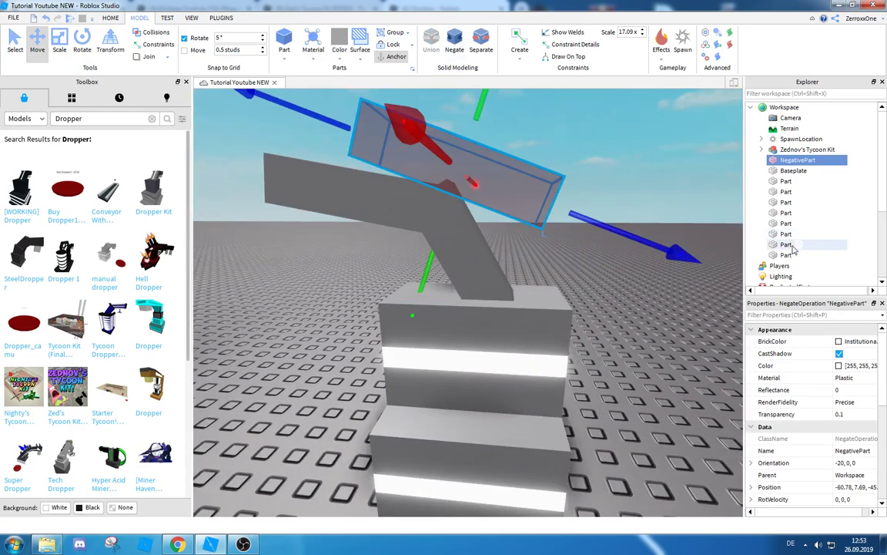
# Union the negative part with the arm slab and the tilted post to trim the protruding corner
pyautogui.keyDown('ctrl'); pyautogui.click(786, 255); pyautogui.keyUp('ctrl')
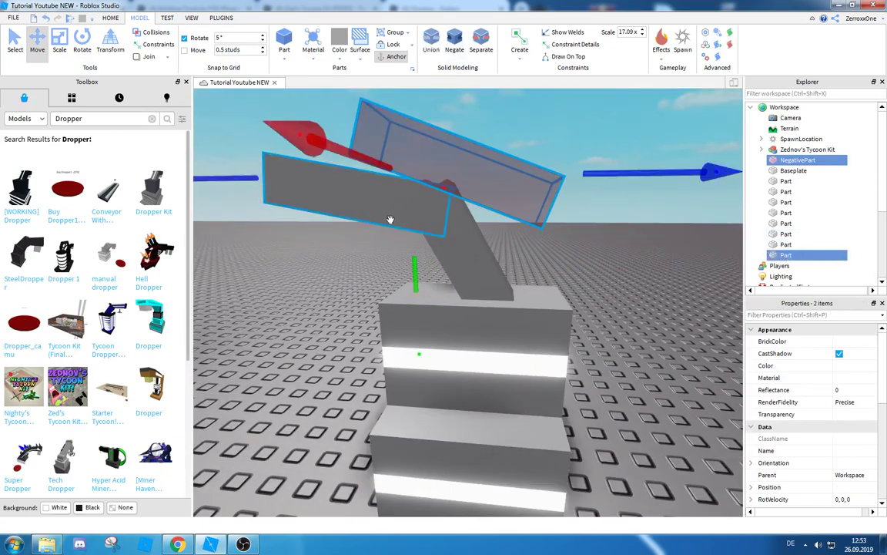
pyautogui.keyDown('ctrl'); pyautogui.click(786, 244); pyautogui.keyUp('ctrl')
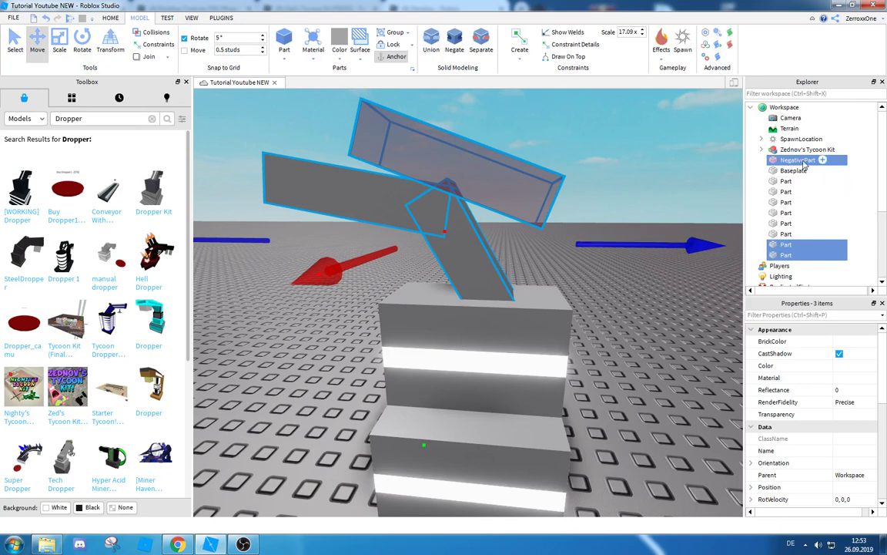
pyautogui.keyDown('ctrl'); pyautogui.click(787, 245); pyautogui.keyUp('ctrl')
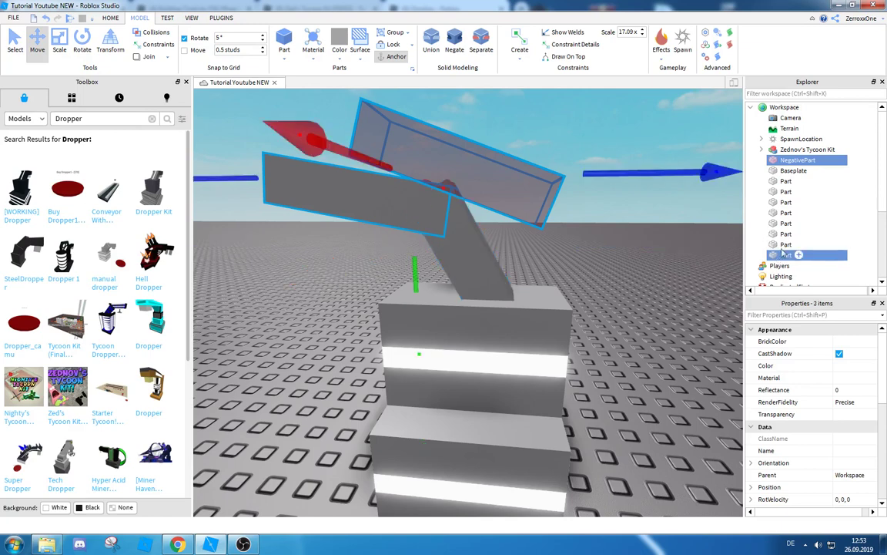
pyautogui.keyDown('ctrl'); pyautogui.click(787, 247); pyautogui.keyUp('ctrl')
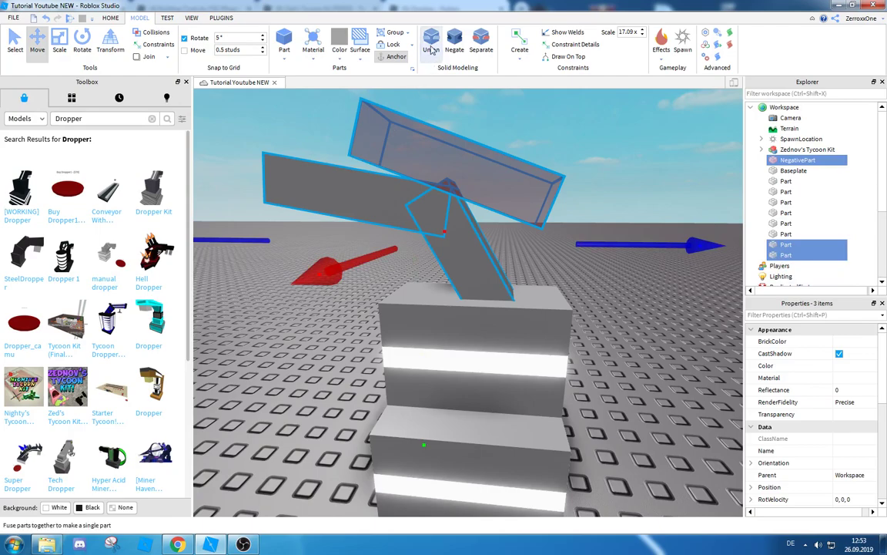
pyautogui.click(432, 49)
# Examine the trimmed joint of the unioned arm from several distances and angles
pyautogui.click(544, 191)
pyautogui.moveTo(545, 194); pyautogui.dragTo(501, 198, button='right')
pyautogui.press('s')
pyautogui.press('w')
pyautogui.press('s')
pyautogui.press('w')
pyautogui.press('w')
pyautogui.press('s')
pyautogui.press('w')
pyautogui.click(503, 175)
pyautogui.press('s')
pyautogui.press('d')
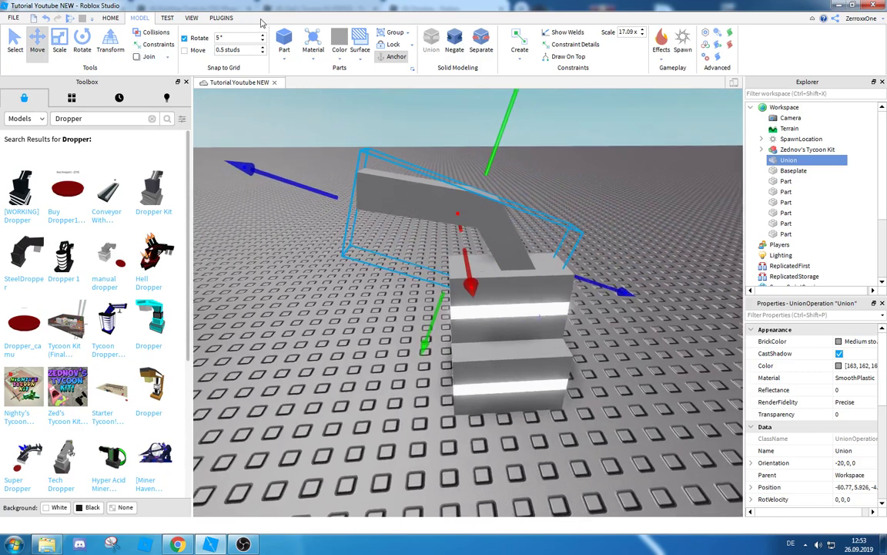
pyautogui.click(220, 17)
pyautogui.click(854, 46)
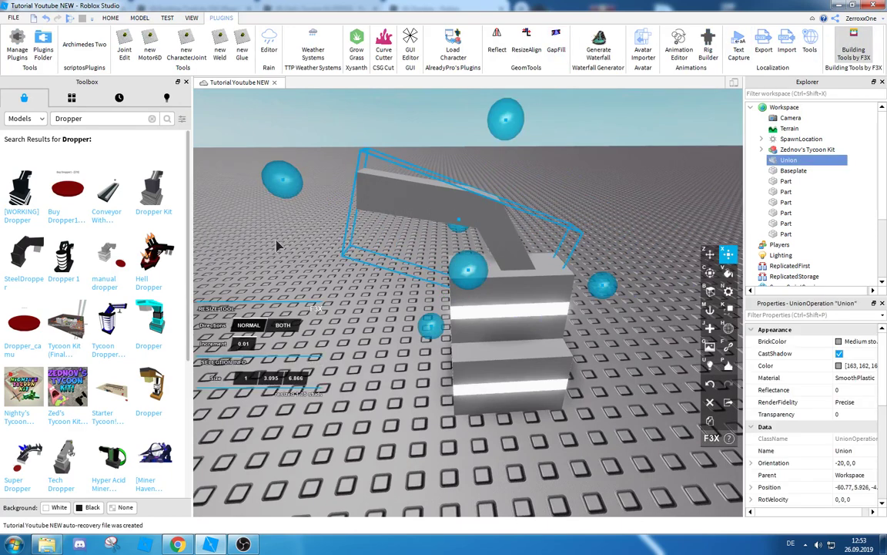
pyautogui.click(289, 140)
pyautogui.click(110, 17)
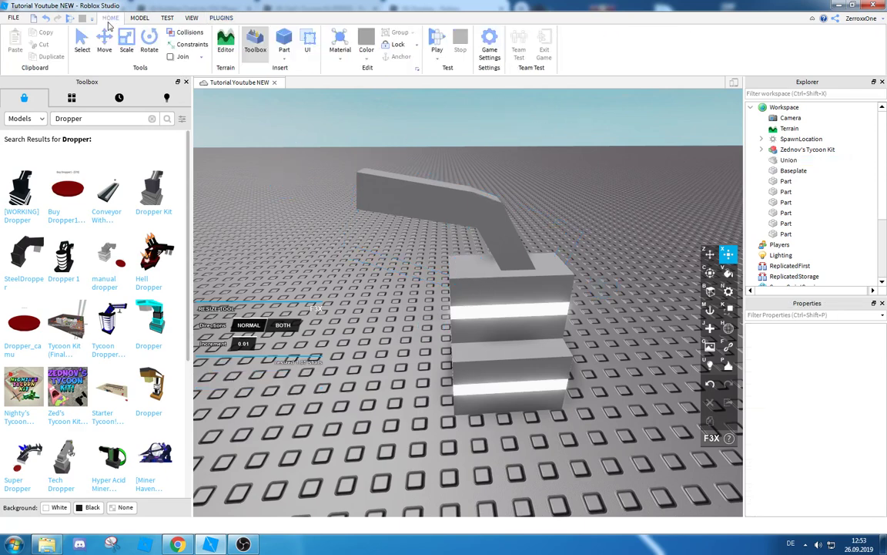
# Set the arm union's color to red with the RGB value 220, 81, 81
pyautogui.click(786, 161)
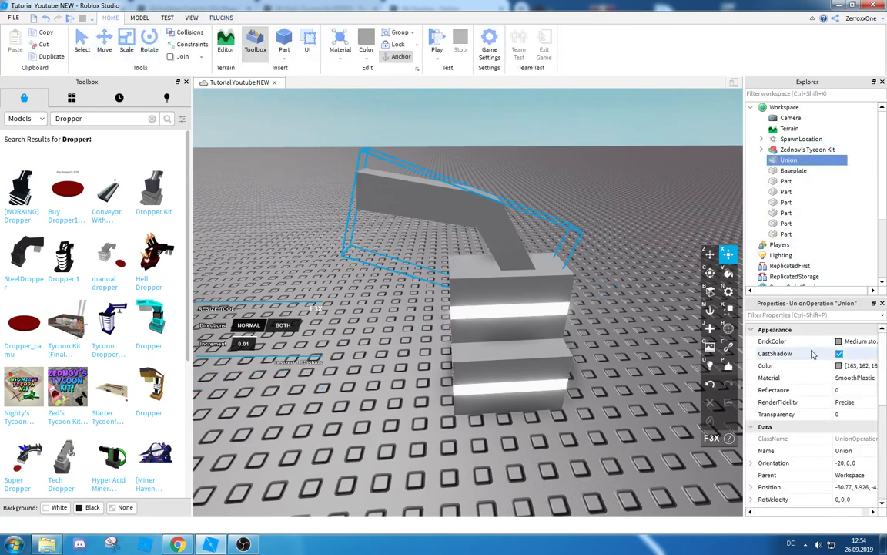
pyautogui.moveTo(884, 406); pyautogui.dragTo(882, 359)
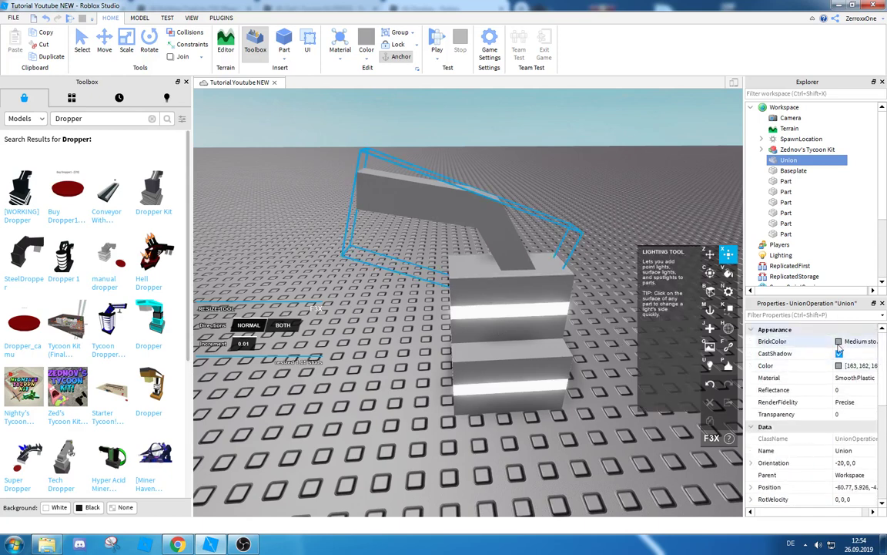
pyautogui.click(839, 365)
pyautogui.moveTo(546, 224); pyautogui.dragTo(572, 193)
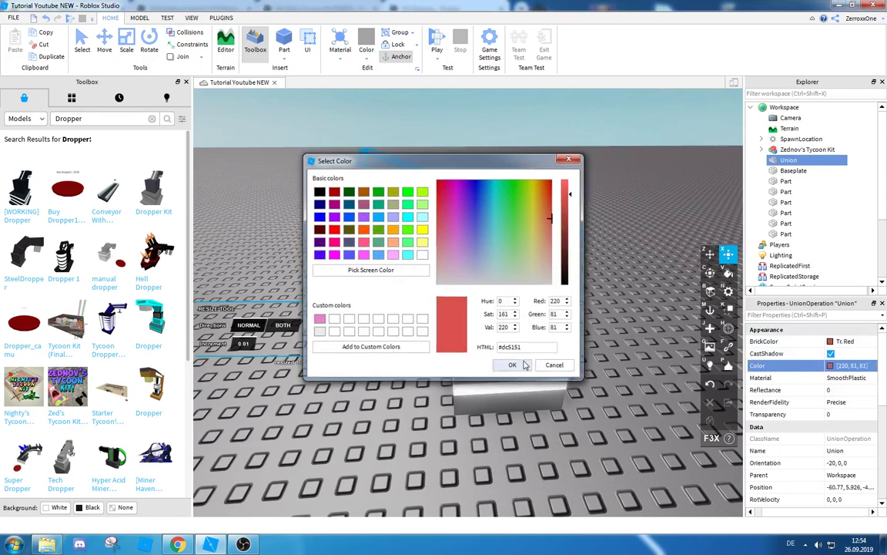
pyautogui.click(517, 366)
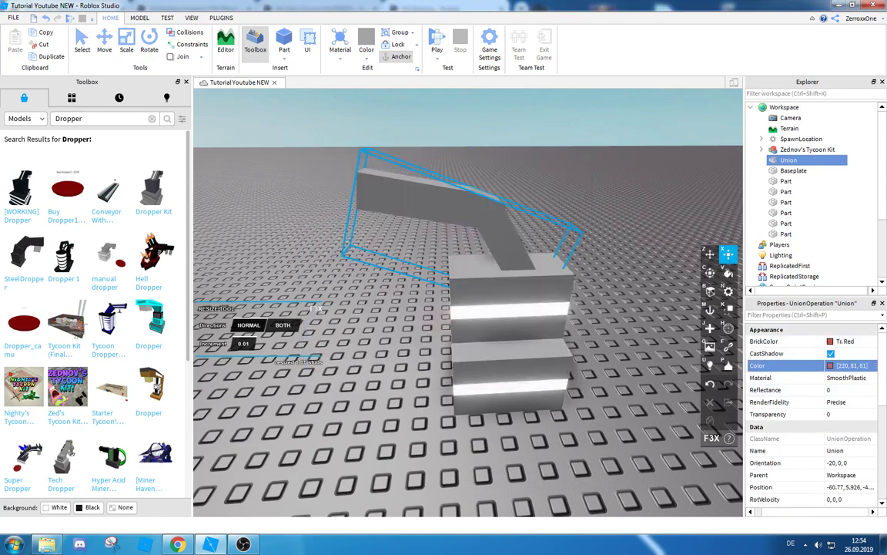
# Enable UsePartColor on the arm union so it takes on its assigned color
pyautogui.scroll(-3, 882, 354)
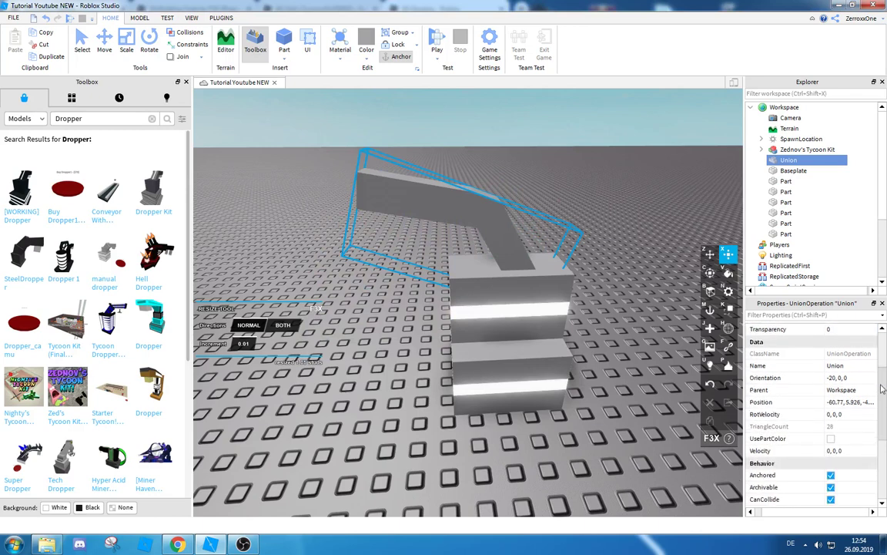
pyautogui.click(831, 439)
pyautogui.click(831, 439)
pyautogui.moveTo(515, 228); pyautogui.dragTo(515, 225, button='right')
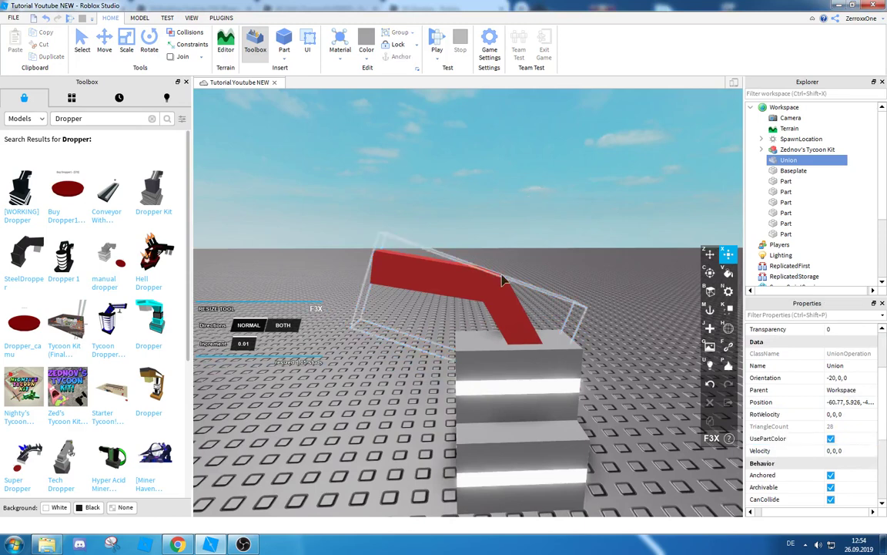
# Duplicate the top base slab, slide the copy along its blue axis to the arm's free end and raise it to a Y position of about 7.8
pyautogui.click(491, 388)
pyautogui.click(493, 378)
pyautogui.moveTo(551, 392); pyautogui.dragTo(552, 392, button='right')
pyautogui.click(104, 43)
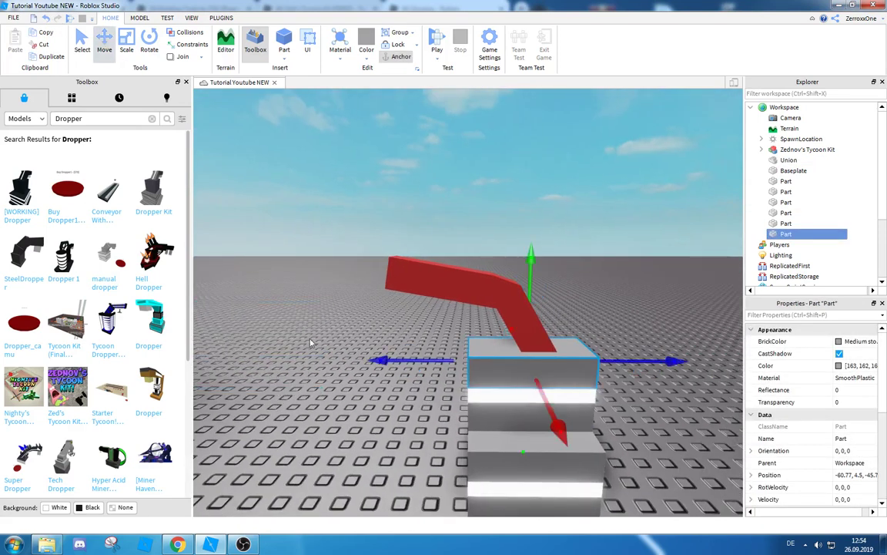
pyautogui.hotkey('ctrl', 'd')
pyautogui.moveTo(387, 350); pyautogui.dragTo(231, 356)
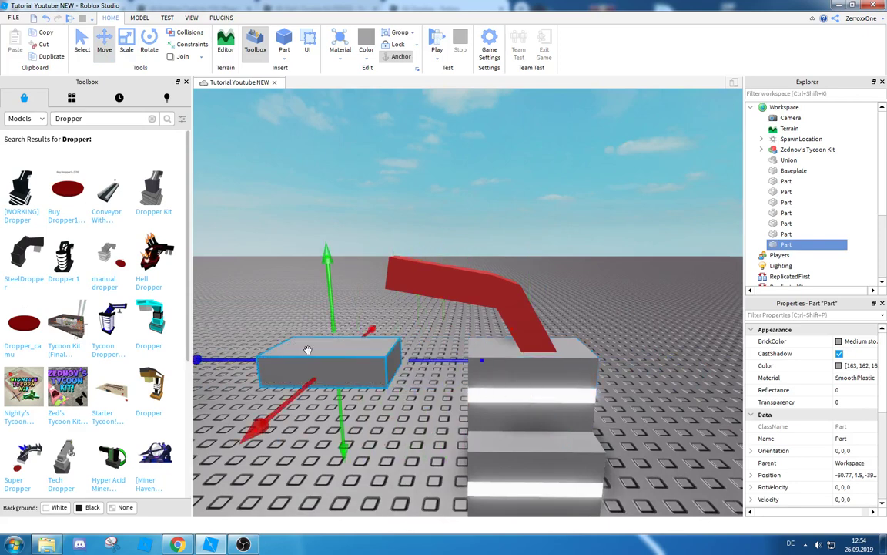
pyautogui.moveTo(329, 276); pyautogui.dragTo(337, 204)
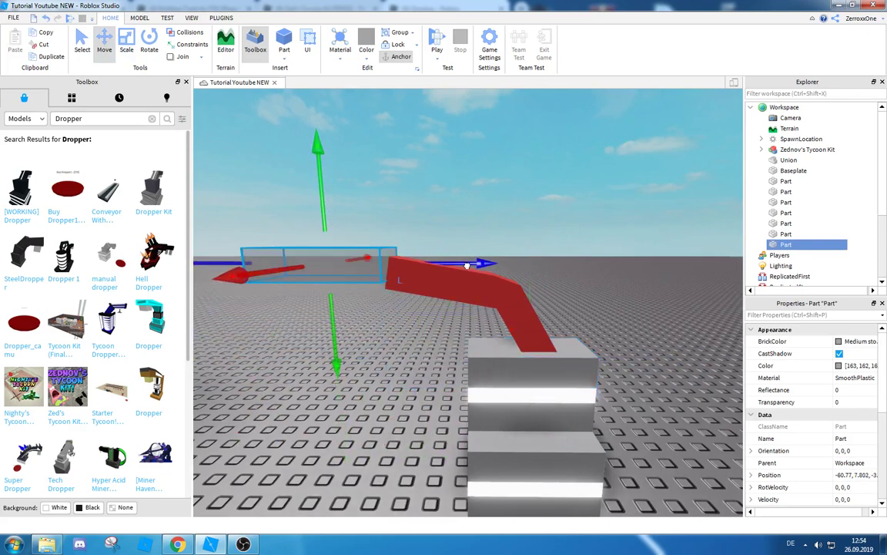
# Turn on move snapping, extend the copied block 0.5 studs downward and shorten it to about half its length from its outer end
pyautogui.press('a')
pyautogui.moveTo(463, 309); pyautogui.dragTo(463, 309, button='right')
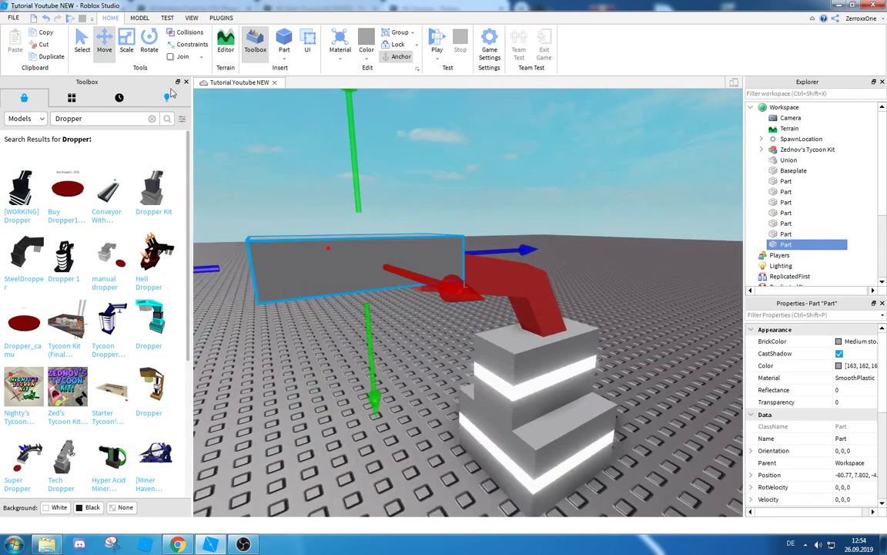
pyautogui.moveTo(443, 375); pyautogui.dragTo(387, 301, button='right')
pyautogui.click(131, 57)
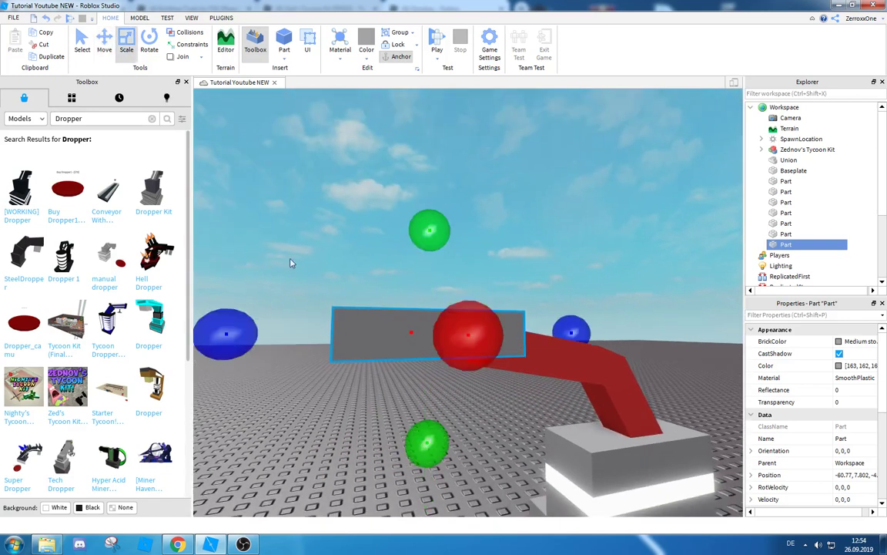
pyautogui.click(138, 17)
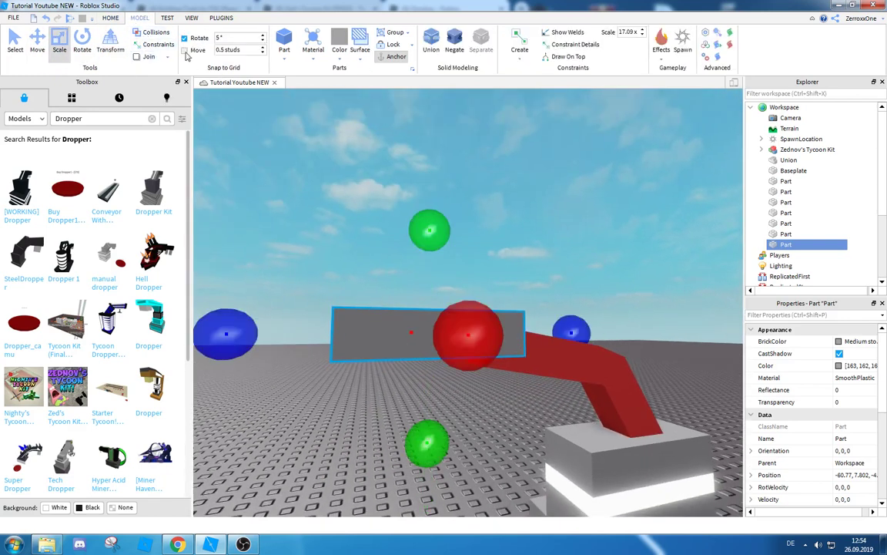
pyautogui.moveTo(418, 442); pyautogui.dragTo(426, 468)
pyautogui.moveTo(446, 455); pyautogui.dragTo(455, 453, button='right')
pyautogui.press('a')
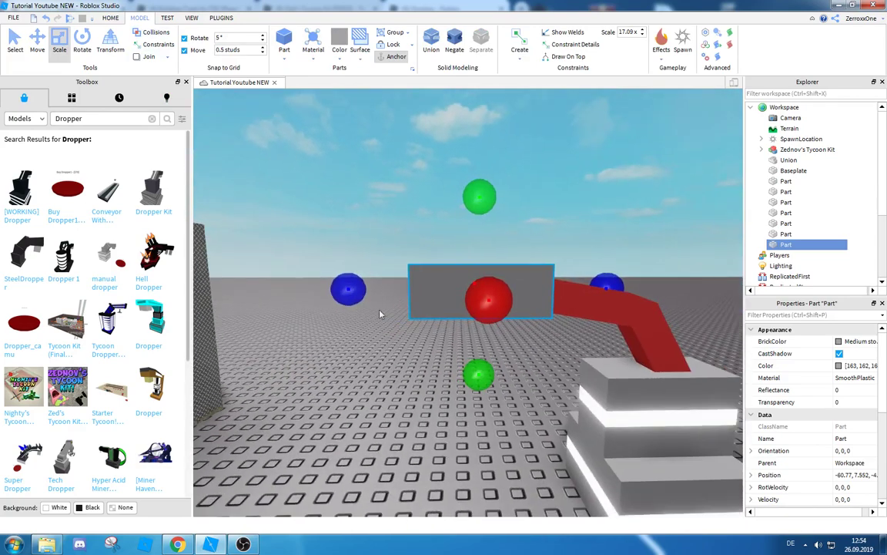
pyautogui.moveTo(346, 292); pyautogui.dragTo(414, 297)
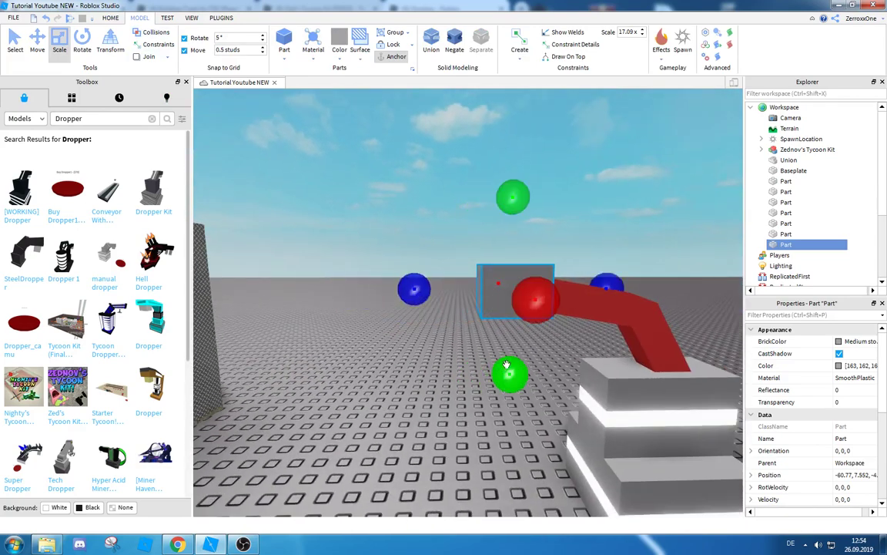
# Turn off move snapping and lower the head block to a Y position of about 7.43 at the arm's end
pyautogui.press('s')
pyautogui.moveTo(507, 365); pyautogui.dragTo(504, 360, button='right')
pyautogui.press('w')
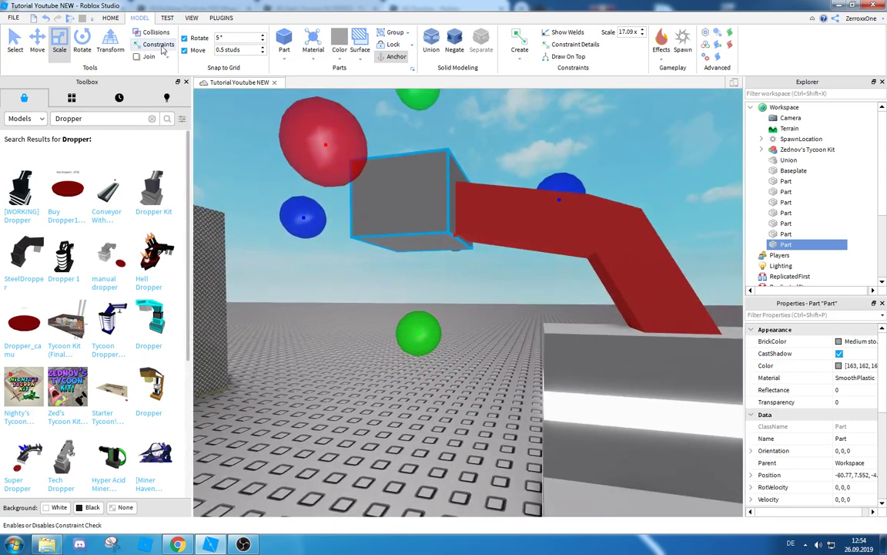
pyautogui.click(37, 42)
pyautogui.click(185, 50)
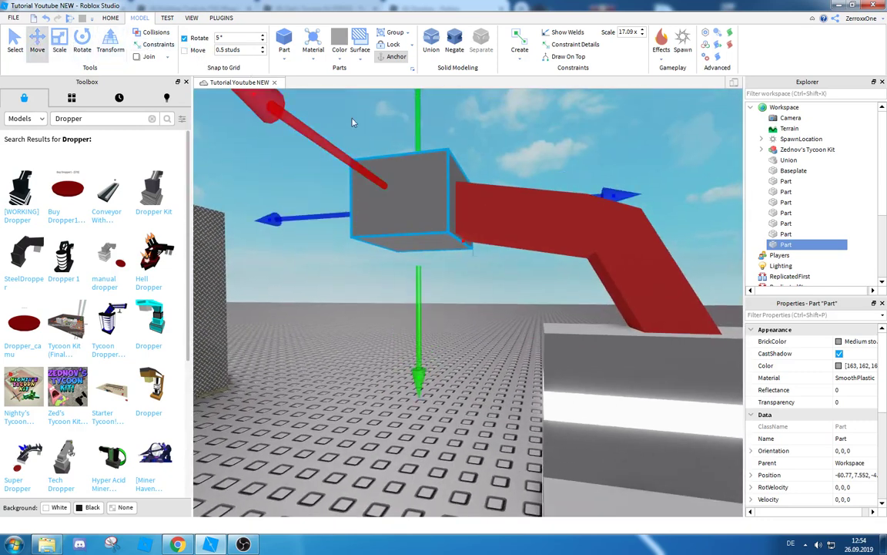
pyautogui.moveTo(419, 106); pyautogui.dragTo(420, 117)
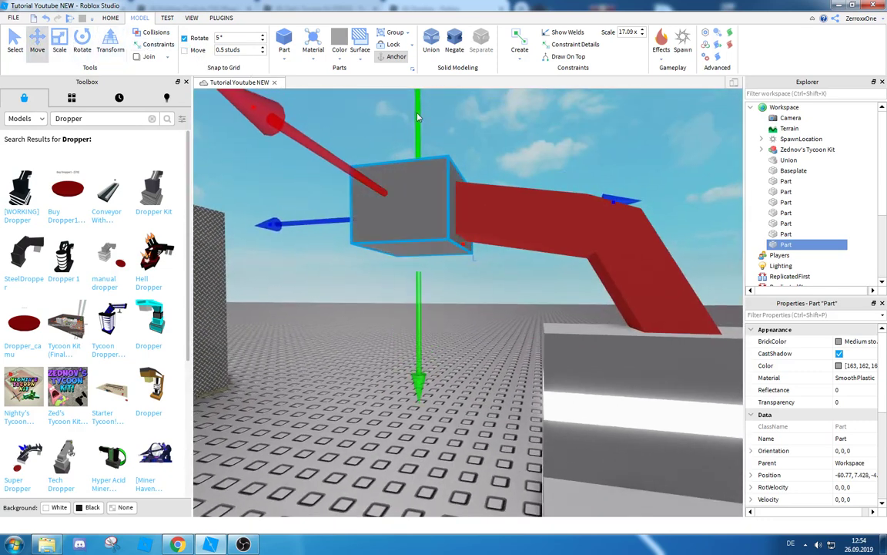
# Examine the whole dropper and its placement beside the tycoon building from farther away
pyautogui.press('s')
pyautogui.moveTo(439, 161); pyautogui.dragTo(440, 163, button='right')
pyautogui.click(495, 174)
pyautogui.moveTo(495, 174); pyautogui.dragTo(497, 168, button='right')
pyautogui.press('s')
pyautogui.press('d')
pyautogui.press('a')
pyautogui.scroll(-5, 497, 169)
pyautogui.scroll(2, 496, 170)
pyautogui.scroll(-2, 495, 170)
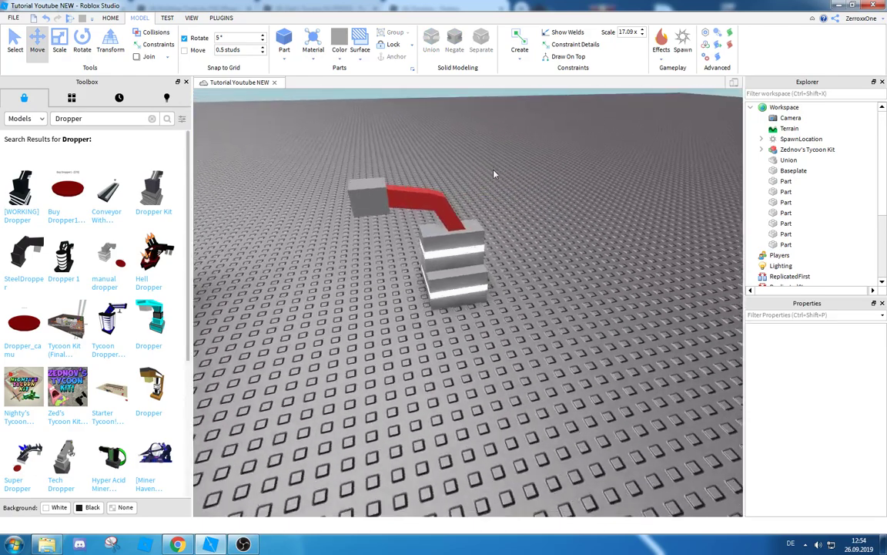
pyautogui.scroll(3, 495, 170)
pyautogui.scroll(-5, 493, 169)
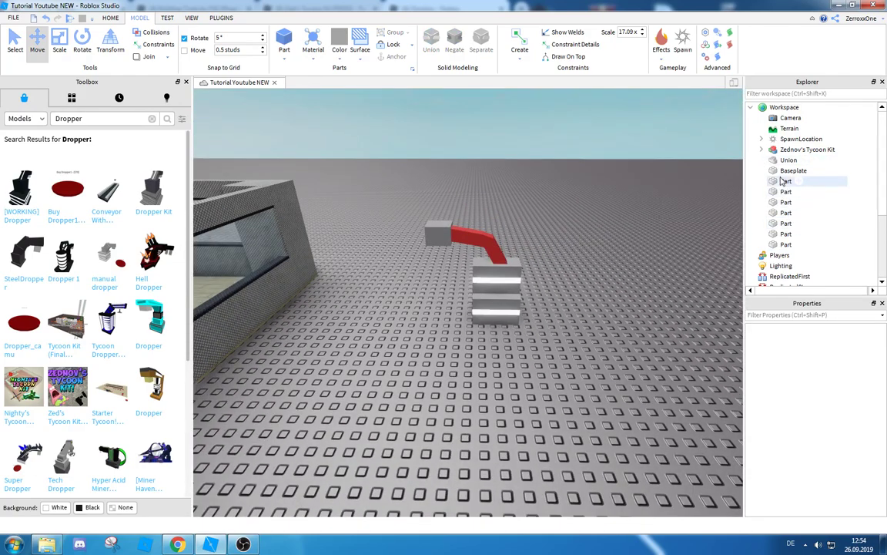
# Group the union and all seven dropper parts into one model, leaving out the Baseplate
pyautogui.click(785, 180)
pyautogui.keyDown('ctrl'); pyautogui.click(788, 160); pyautogui.keyUp('ctrl')
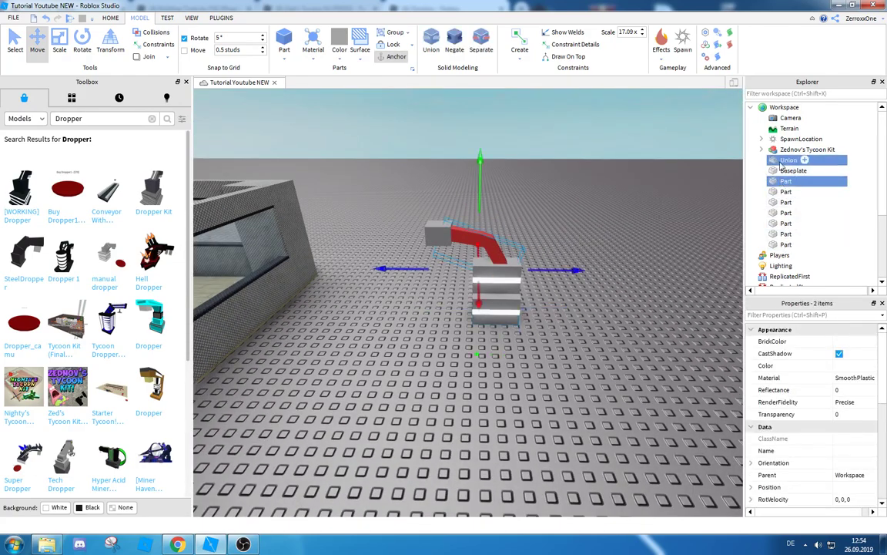
pyautogui.keyDown('shift'); pyautogui.click(805, 245); pyautogui.keyUp('shift')
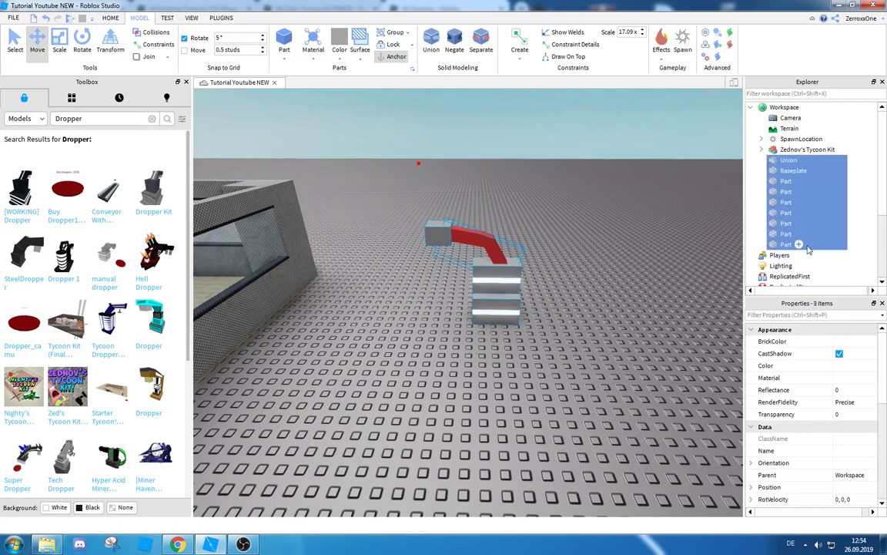
pyautogui.keyDown('ctrl'); pyautogui.click(792, 173); pyautogui.keyUp('ctrl')
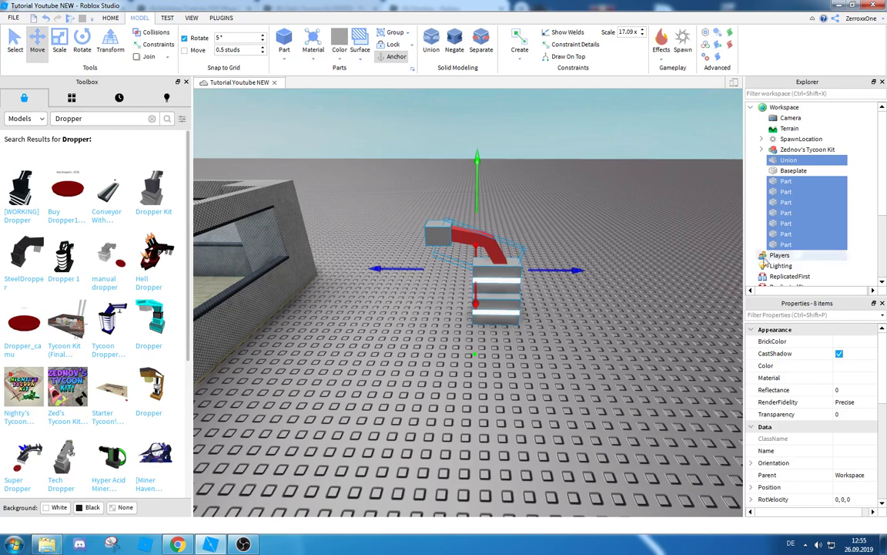
pyautogui.rightClick(780, 205)
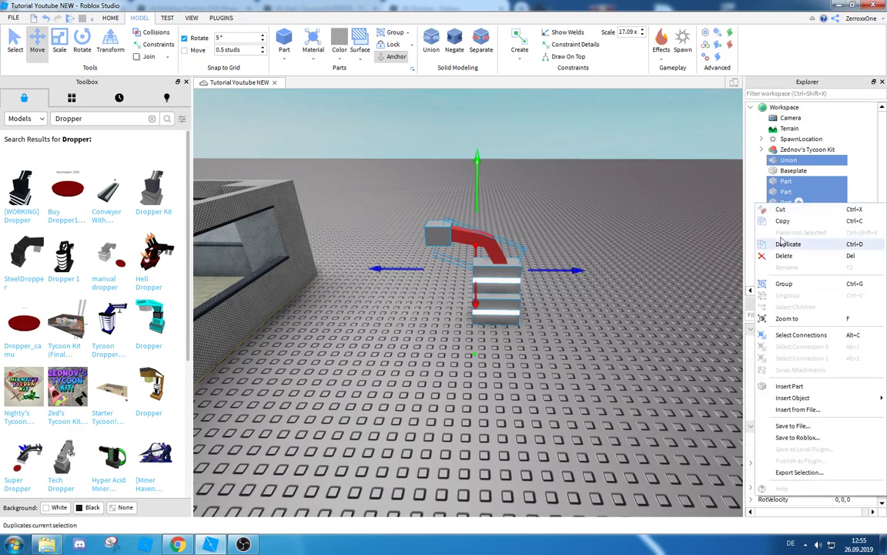
pyautogui.click(759, 283)
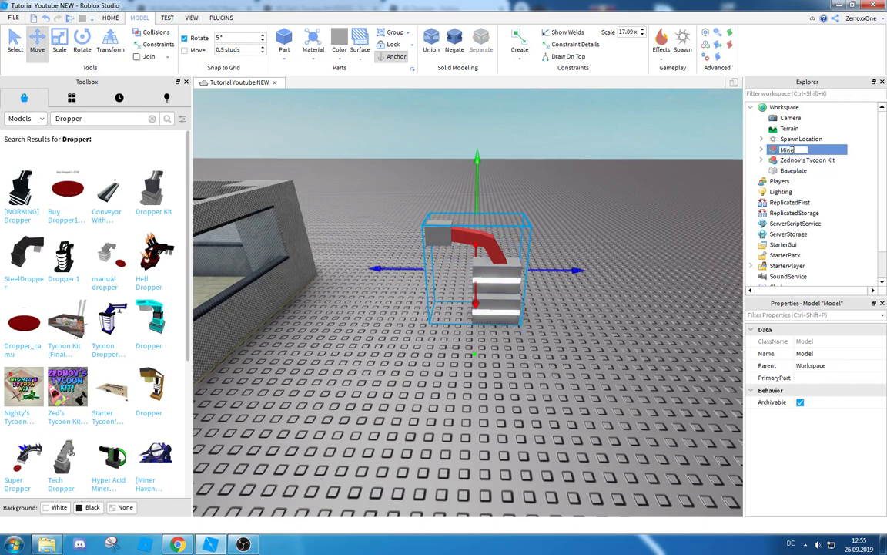
# Expand Zednov's Tycoon Kit to view its Purchases and cut the new dropper model from the Workspace
pyautogui.click(762, 161)
pyautogui.click(762, 161)
pyautogui.click(762, 160)
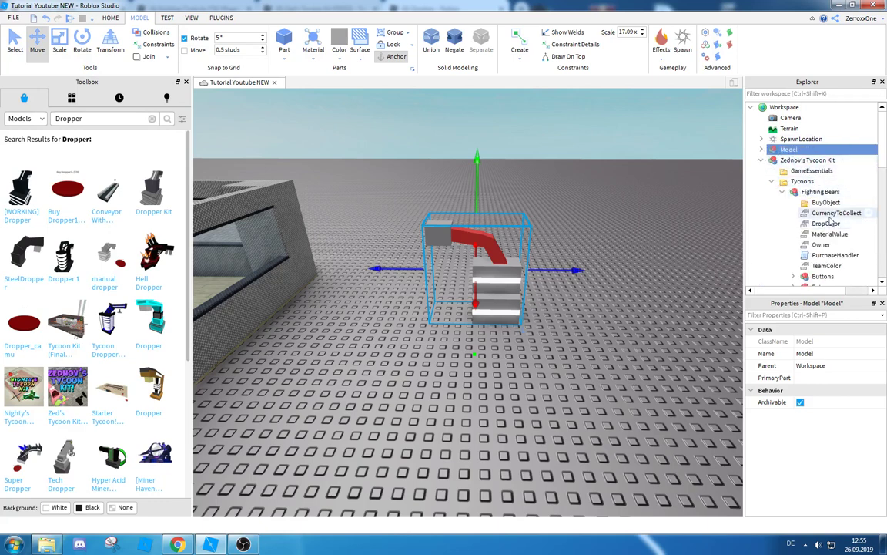
pyautogui.moveTo(884, 164); pyautogui.dragTo(885, 198)
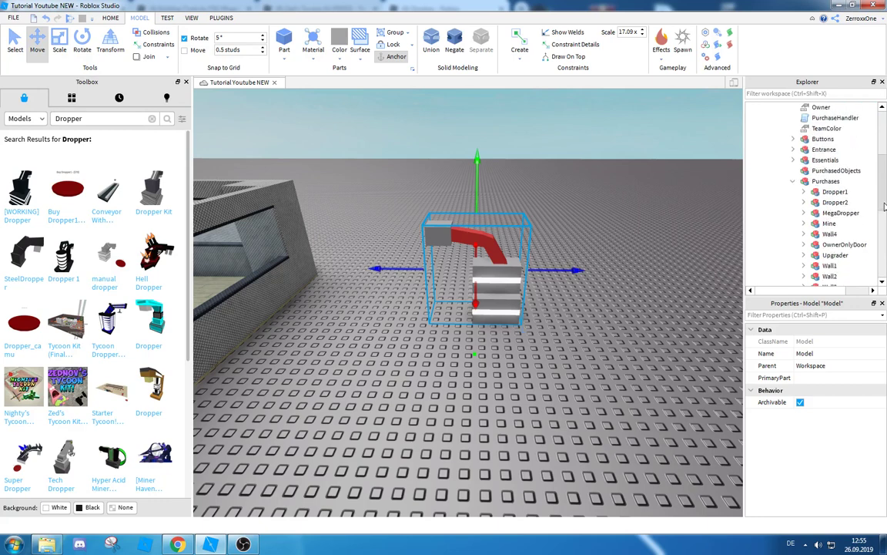
pyautogui.scroll(5, 778, 146)
pyautogui.rightClick(784, 139)
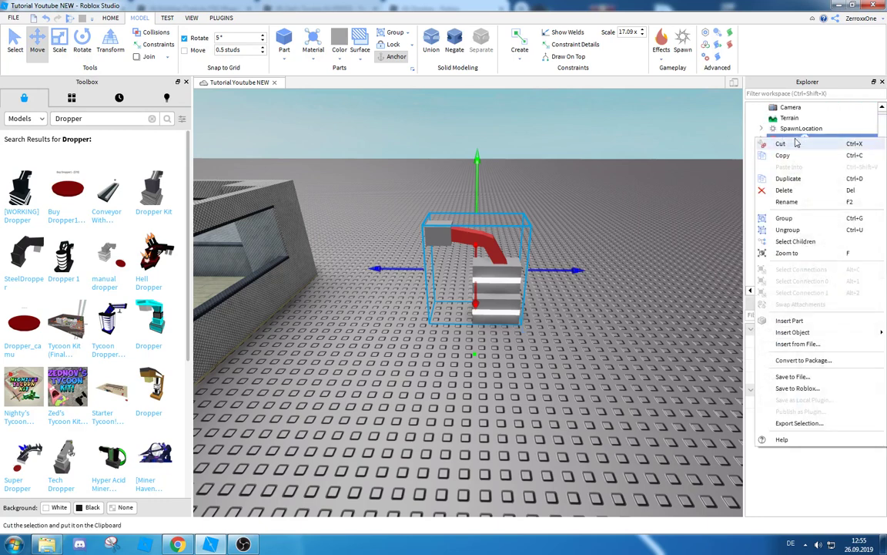
pyautogui.click(782, 143)
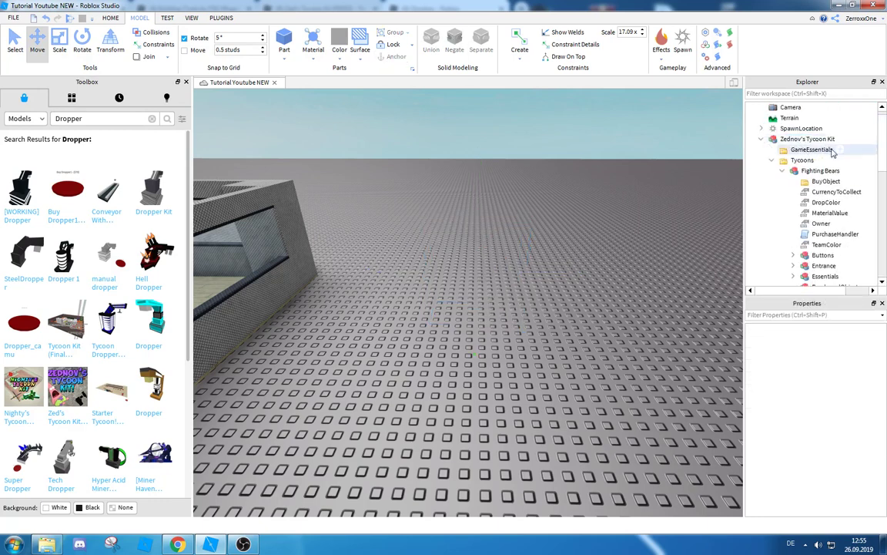
# Delete the old Model inside the Mine purchase, keeping its DropperScript, Clicker and Drop
pyautogui.scroll(-3, 884, 166)
pyautogui.scroll(-2, 885, 167)
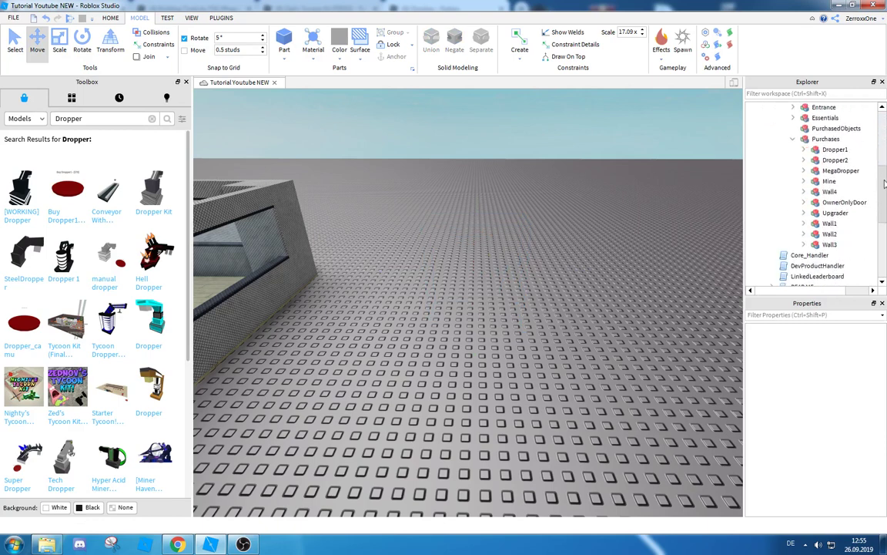
pyautogui.click(792, 181)
pyautogui.click(806, 181)
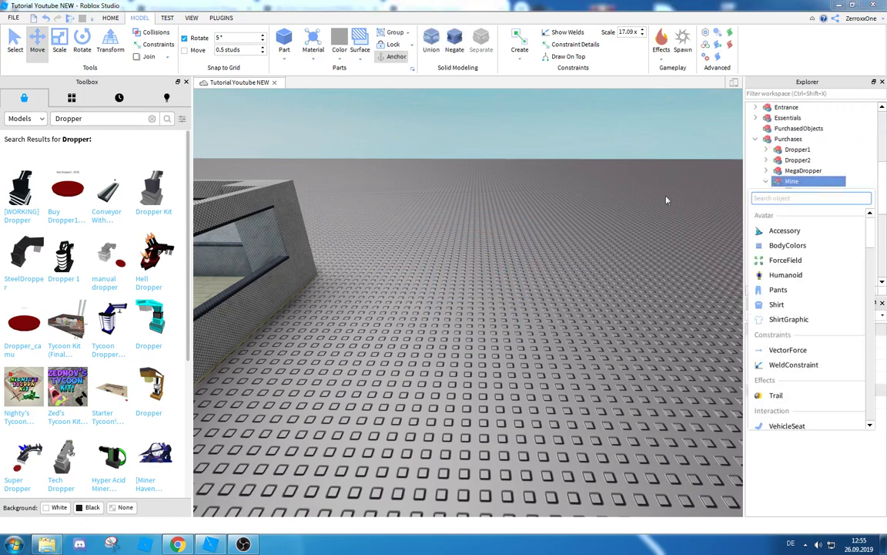
pyautogui.click(614, 190)
pyautogui.click(766, 182)
pyautogui.click(767, 182)
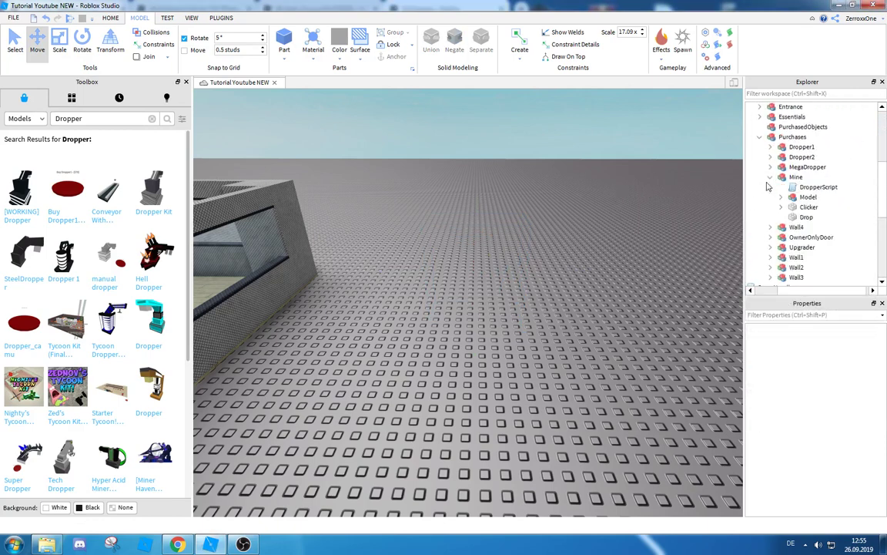
pyautogui.press('w')
pyautogui.moveTo(579, 189); pyautogui.dragTo(575, 183, button='right')
pyautogui.click(817, 198)
pyautogui.press('Delete')
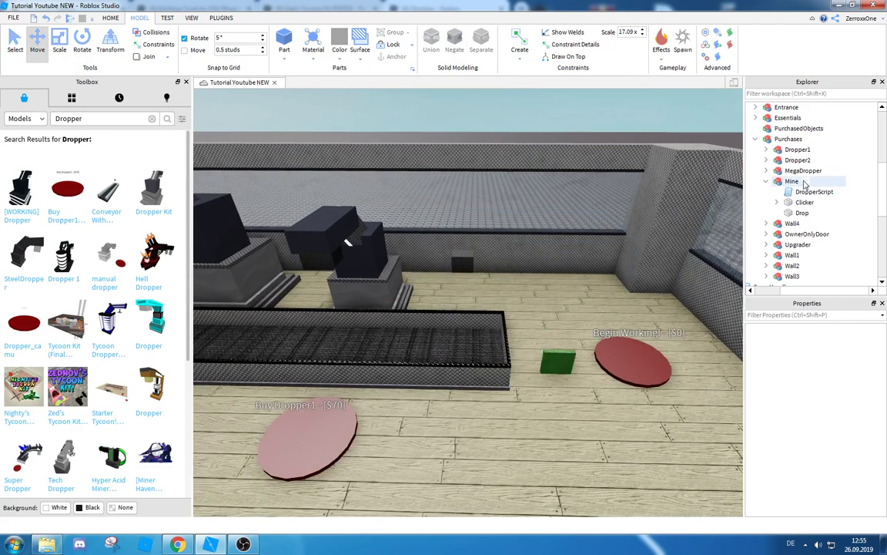
# Paste the cut dropper model into the Mine purchase and focus the view on it
pyautogui.rightClick(793, 181)
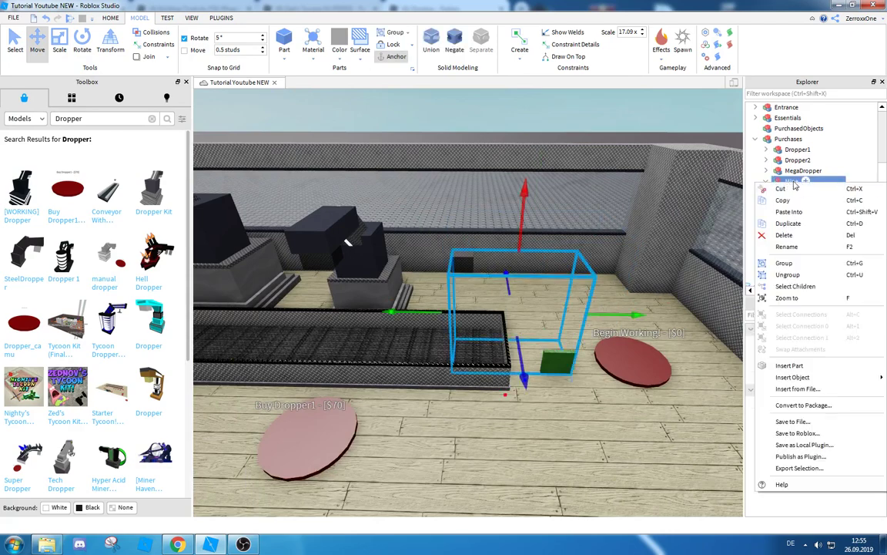
pyautogui.click(789, 211)
pyautogui.press('f')
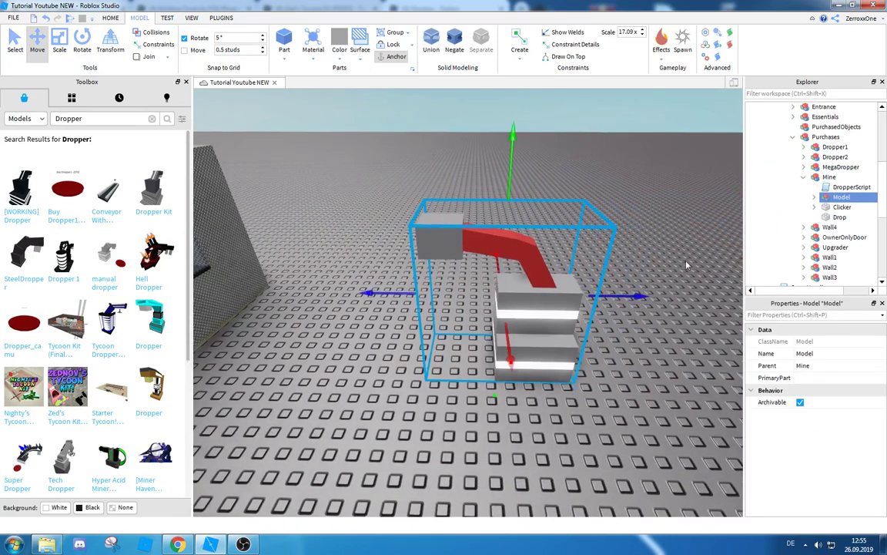
# Move the pasted dropper into the tycoon building so its base stands at the conveyor's end and its head hangs over the belt
pyautogui.press('s')
pyautogui.press('a')
pyautogui.press('a')
pyautogui.moveTo(558, 270); pyautogui.dragTo(512, 295)
pyautogui.press('d')
pyautogui.moveTo(511, 295); pyautogui.dragTo(515, 290, button='right')
pyautogui.press('d')
pyautogui.moveTo(476, 269); pyautogui.dragTo(399, 271)
pyautogui.press('a')
pyautogui.moveTo(414, 269); pyautogui.dragTo(413, 268, button='right')
pyautogui.scroll(4, 413, 269)
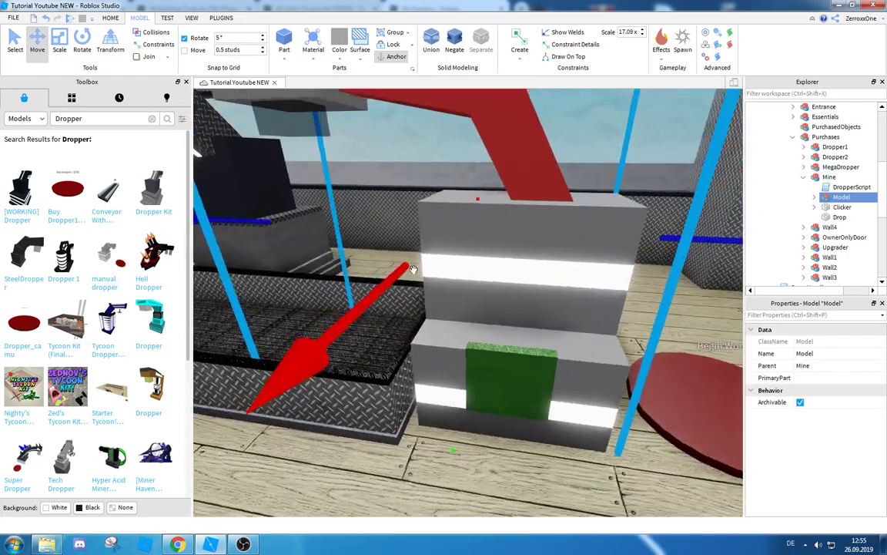
pyautogui.scroll(-4, 414, 270)
pyautogui.scroll(3, 452, 325)
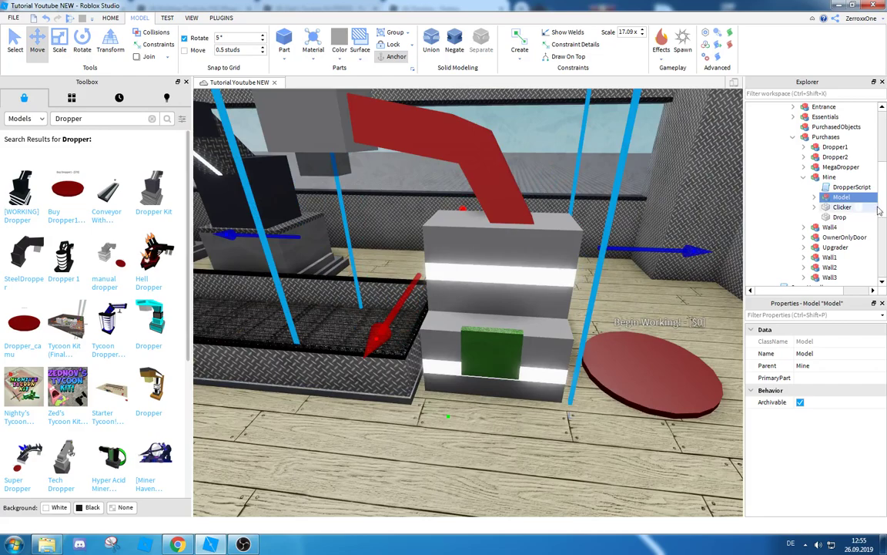
# Raise the green Clicker and push it against the base's upper section, at about X -55.68 and Y 3.67
pyautogui.click(840, 209)
pyautogui.press('d')
pyautogui.moveTo(505, 254); pyautogui.dragTo(477, 241, button='right')
pyautogui.moveTo(461, 214); pyautogui.dragTo(461, 193)
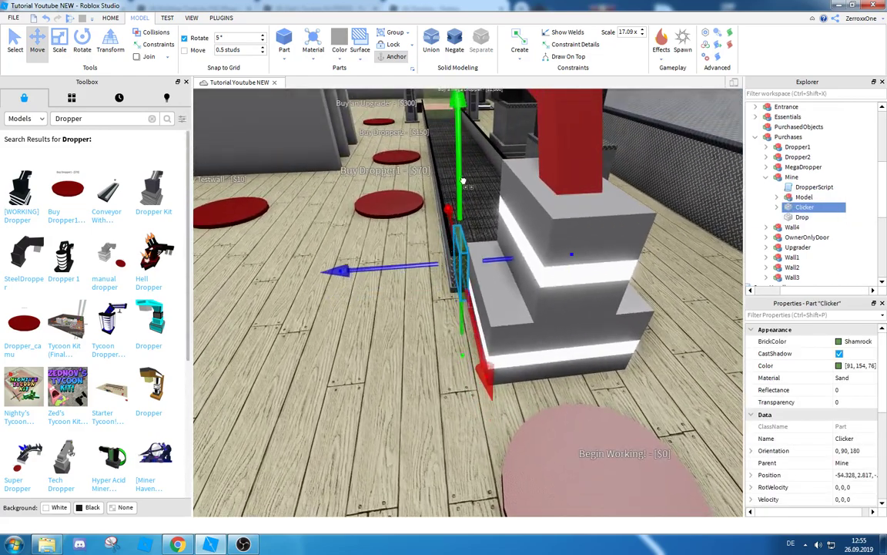
pyautogui.moveTo(499, 249); pyautogui.dragTo(551, 248)
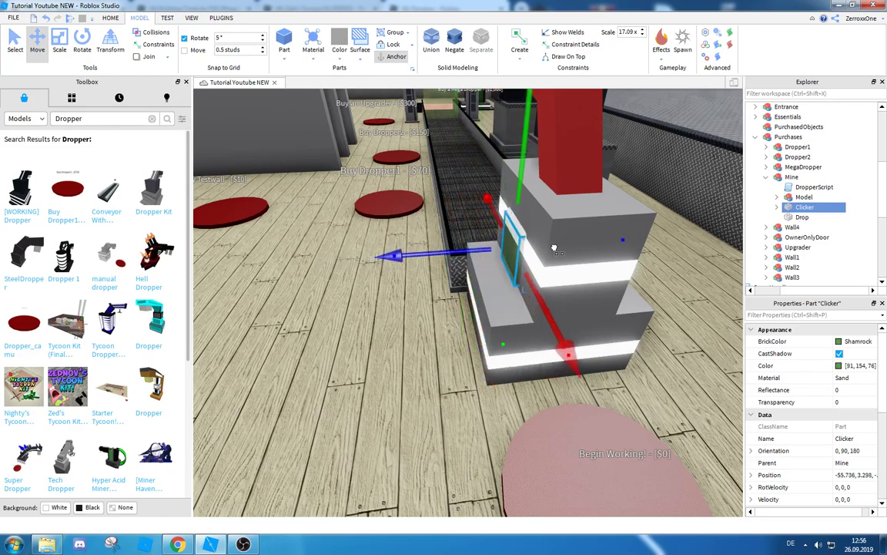
pyautogui.moveTo(519, 179); pyautogui.dragTo(521, 163)
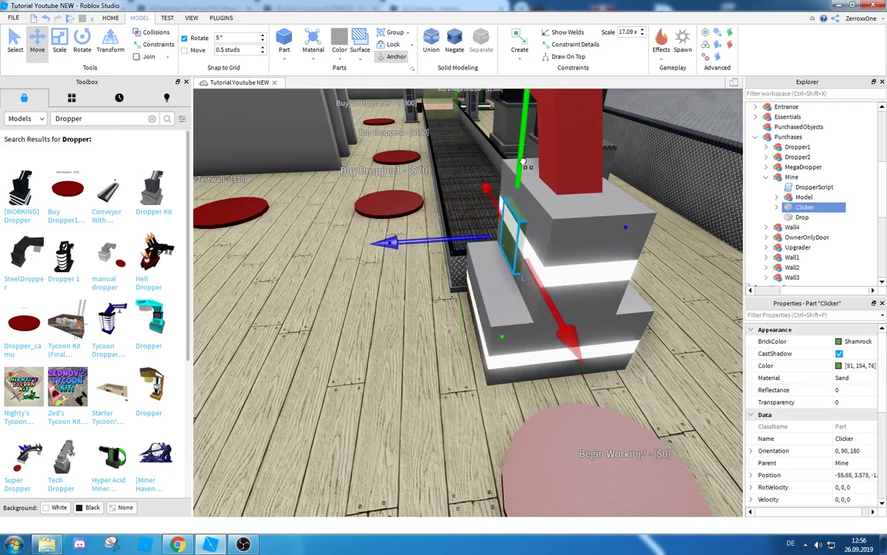
pyautogui.press('a')
pyautogui.moveTo(551, 229); pyautogui.dragTo(562, 244, button='right')
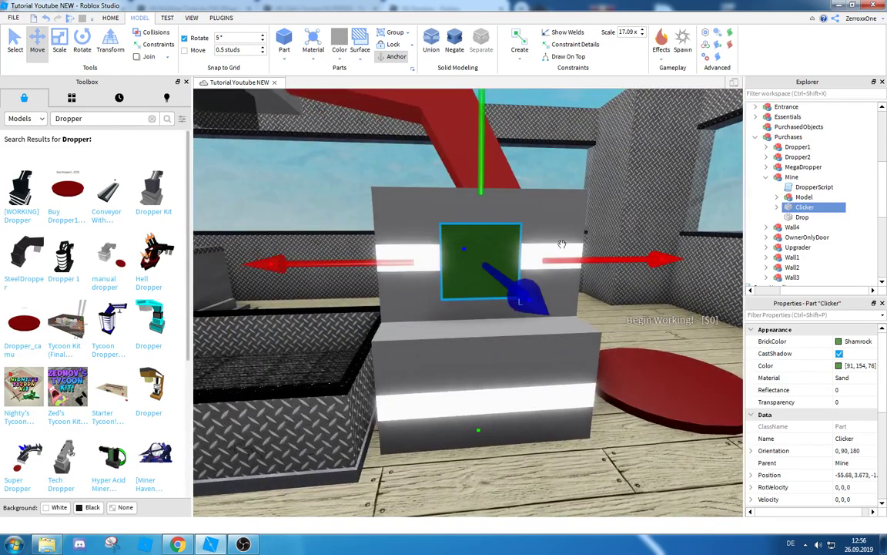
# Set the Clicker's material to SmoothPlastic
pyautogui.click(848, 377)
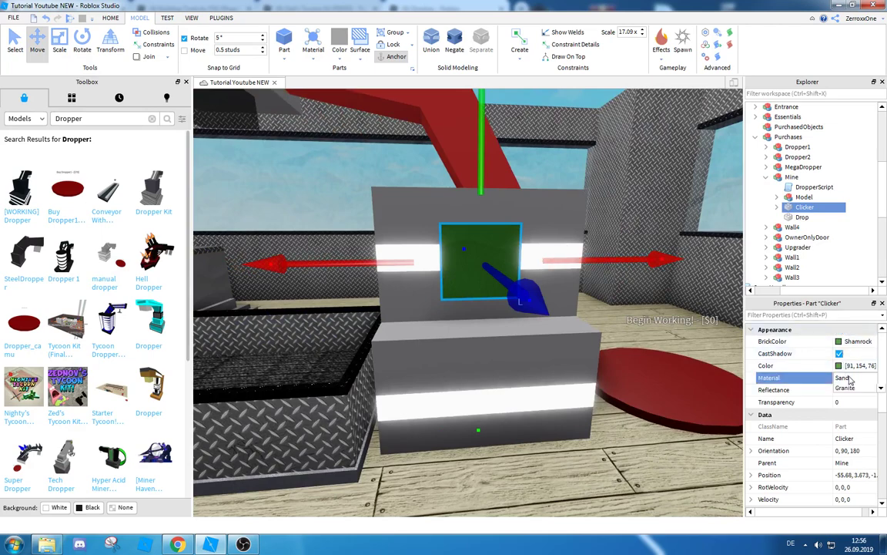
pyautogui.click(882, 413)
pyautogui.click(883, 429)
pyautogui.moveTo(883, 432); pyautogui.dragTo(883, 457)
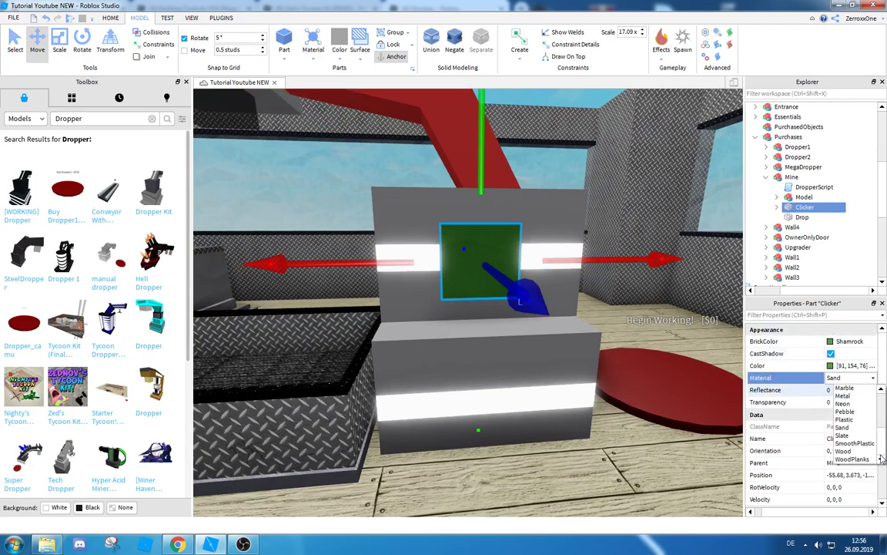
pyautogui.click(859, 444)
pyautogui.scroll(-4, 519, 278)
pyautogui.scroll(3, 517, 277)
pyautogui.moveTo(517, 278); pyautogui.dragTo(517, 278, button='right')
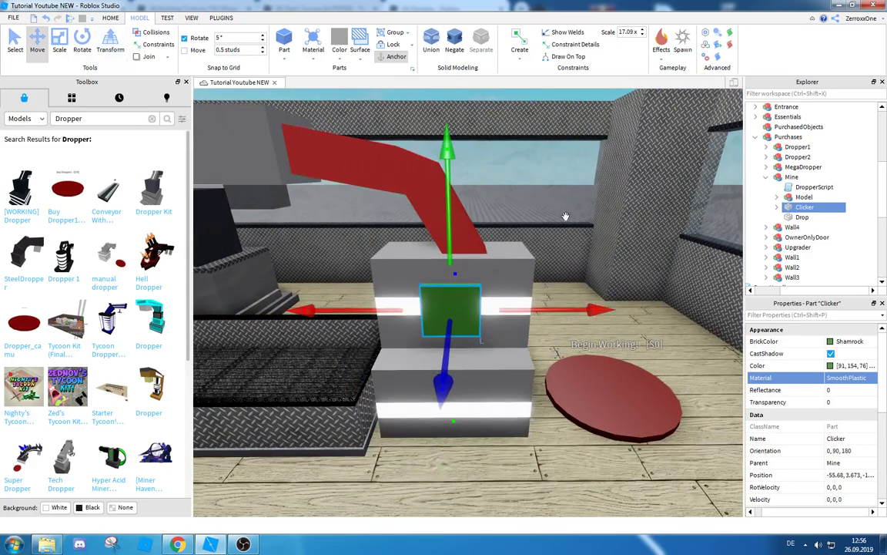
# Shift the Drop part beneath the dropper's head block to an X position of about -56.73
pyautogui.press('s')
pyautogui.moveTo(419, 178); pyautogui.dragTo(416, 196, button='right')
pyautogui.press('a')
pyautogui.press('w')
pyautogui.press('d')
pyautogui.press('a')
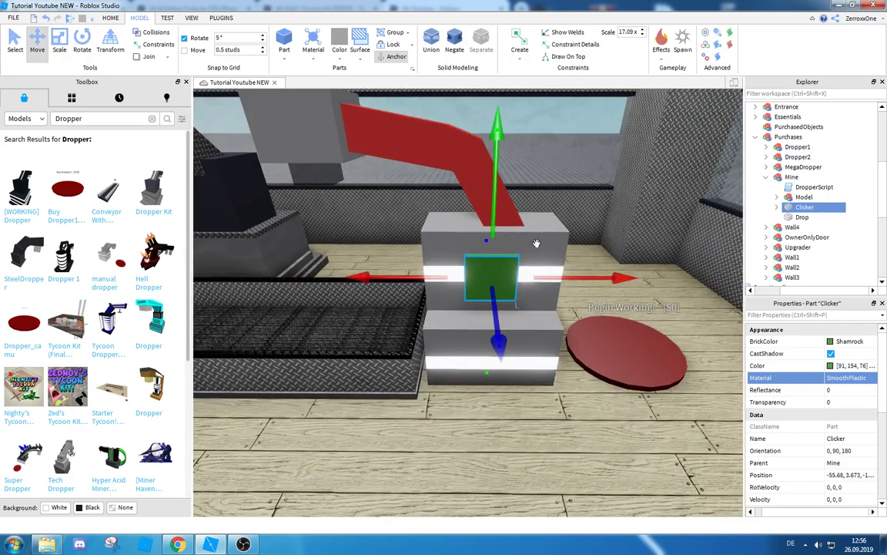
pyautogui.click(802, 218)
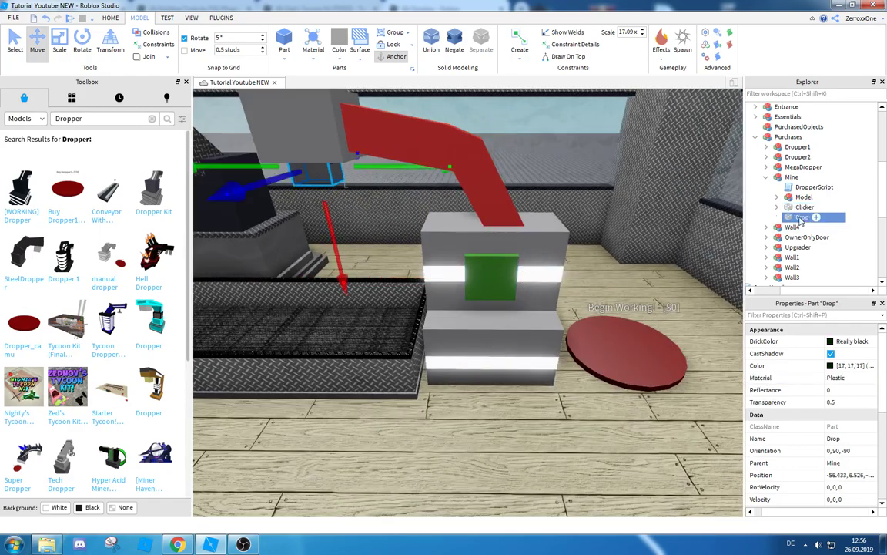
pyautogui.press('f')
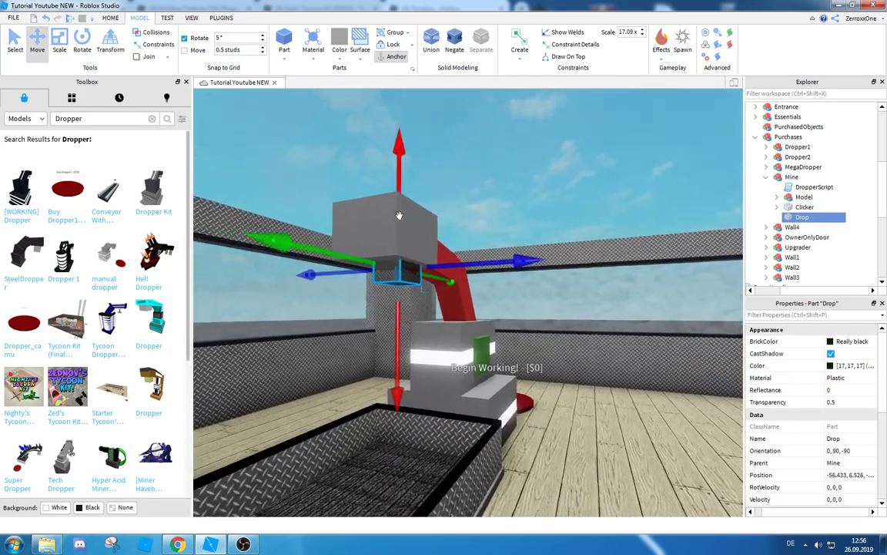
pyautogui.press('a')
pyautogui.moveTo(399, 315); pyautogui.dragTo(396, 317, button='right')
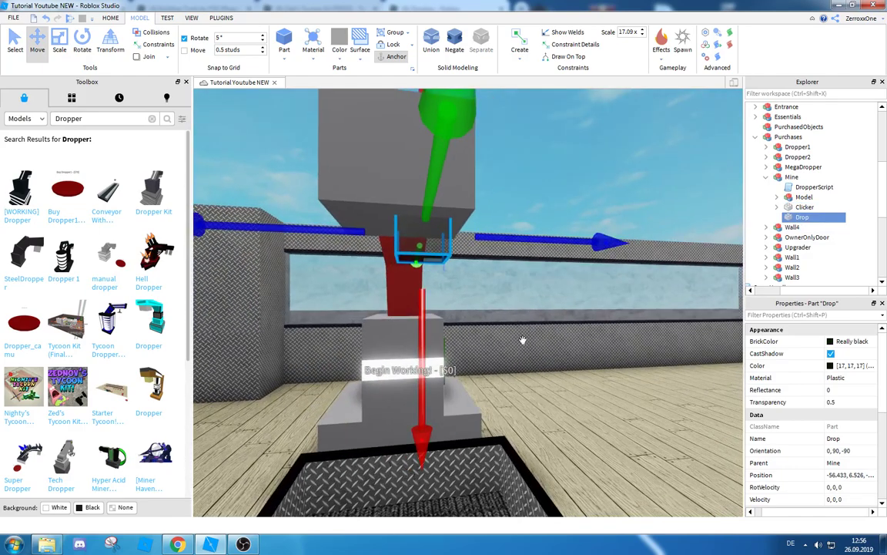
pyautogui.moveTo(515, 378); pyautogui.dragTo(515, 369, button='right')
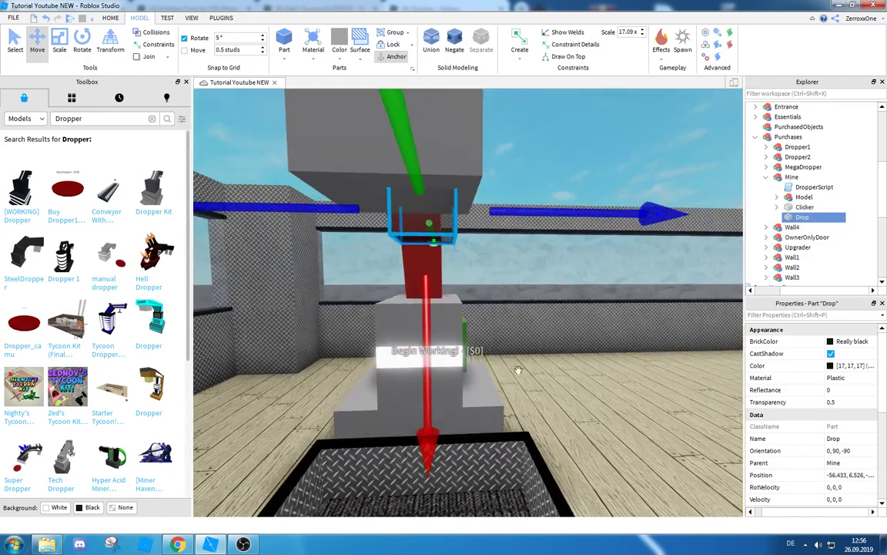
pyautogui.moveTo(549, 211); pyautogui.dragTo(572, 230, button='right')
pyautogui.press('s')
pyautogui.press('w')
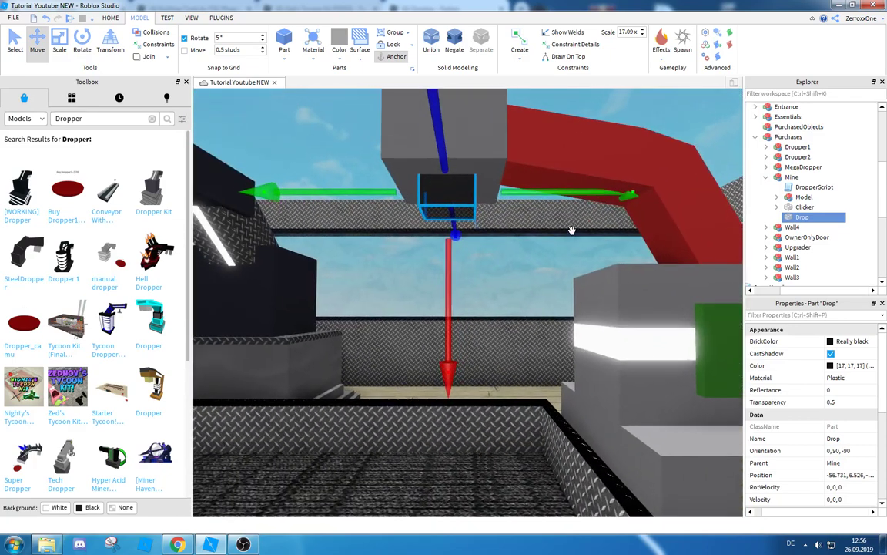
# Scale the Drop part slightly downward and widen it to nearly the width of the head block
pyautogui.click(60, 40)
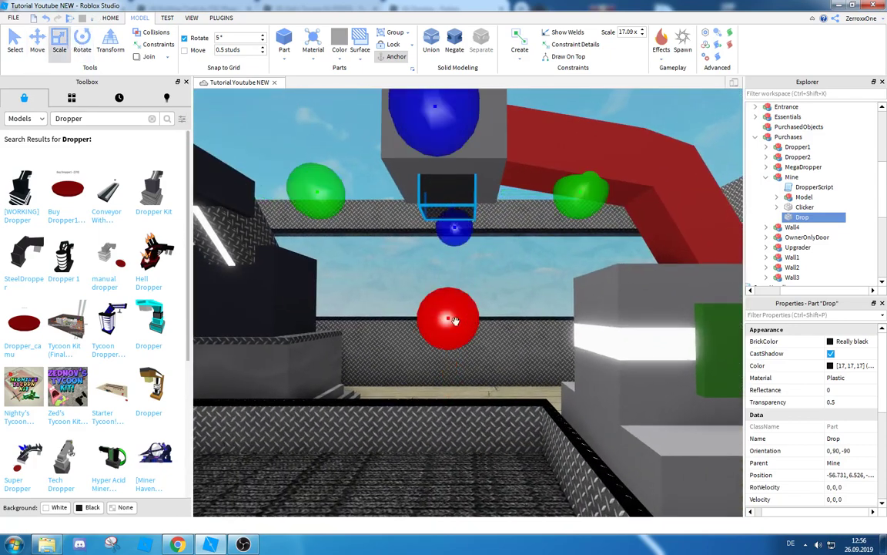
pyautogui.moveTo(453, 320); pyautogui.dragTo(452, 346)
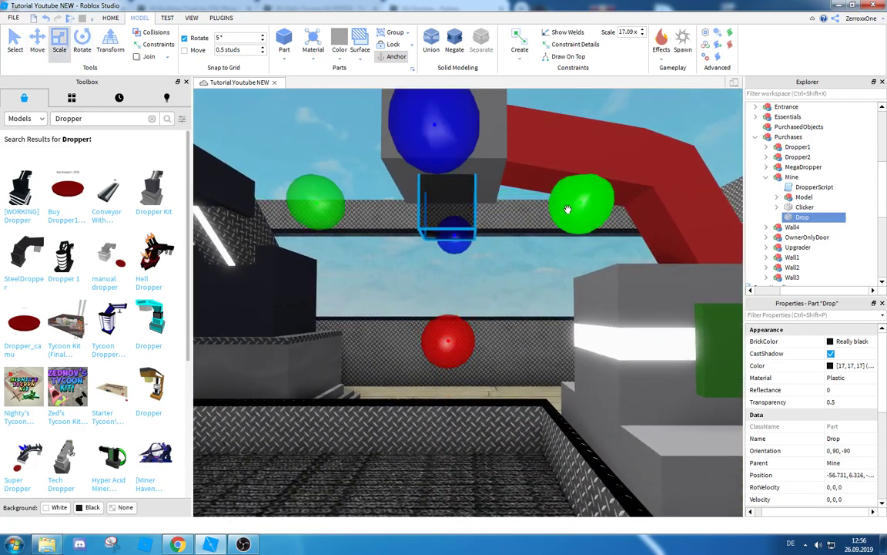
pyautogui.moveTo(567, 209); pyautogui.dragTo(609, 207)
# Lower the Drop part to a Y position of 5.81 under the head block and check its placement and properties
pyautogui.click(36, 40)
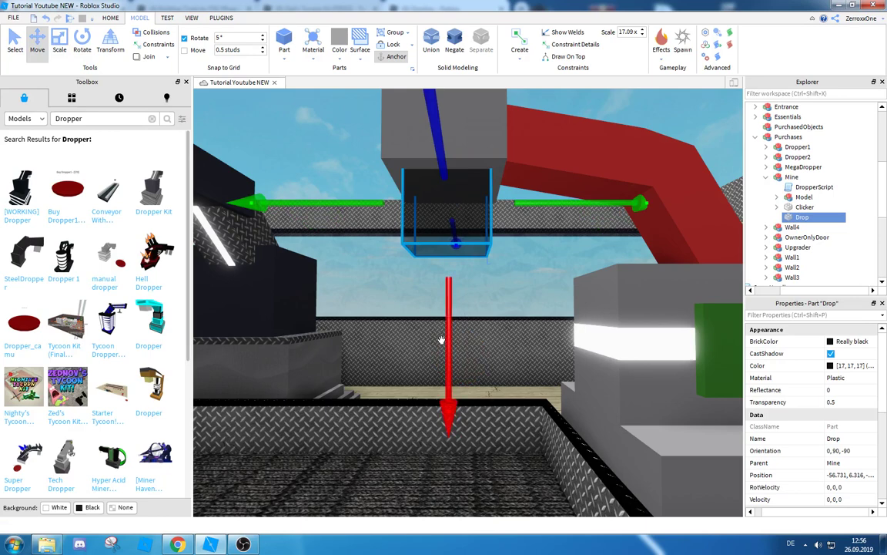
pyautogui.moveTo(444, 341); pyautogui.dragTo(442, 368)
pyautogui.scroll(-5, 515, 364)
pyautogui.moveTo(515, 364); pyautogui.dragTo(516, 364, button='right')
pyautogui.scroll(5, 516, 364)
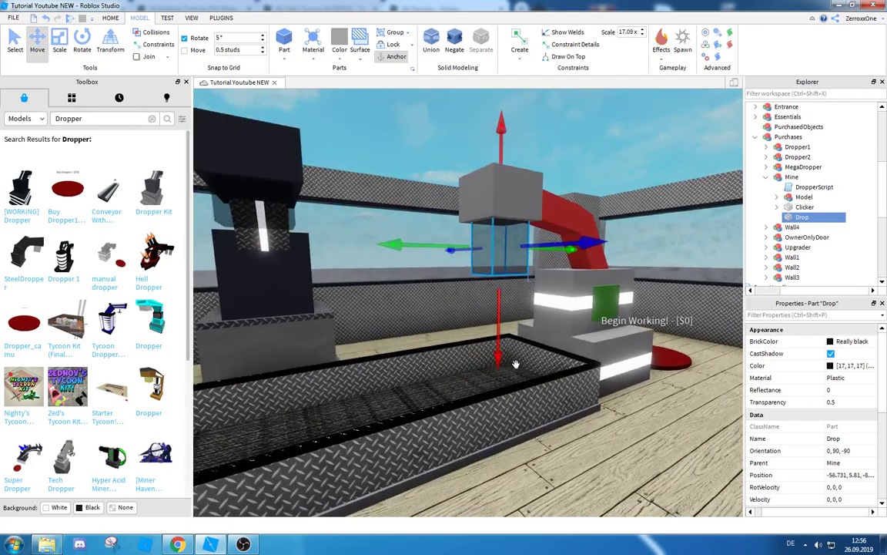
pyautogui.press('d')
pyautogui.moveTo(511, 359); pyautogui.dragTo(509, 351, button='right')
pyautogui.scroll(-5, 883, 373)
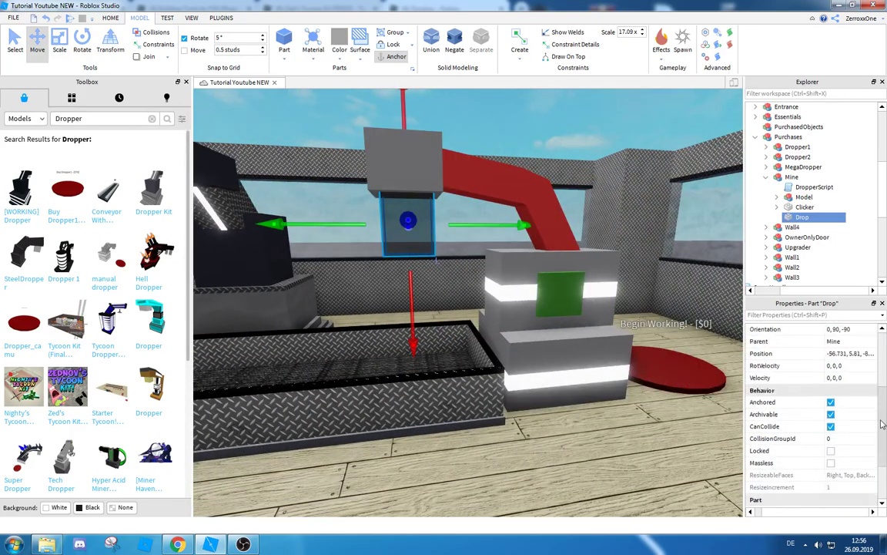
# Copy the Drop part's size into the part.Size vector of Mine's DropperScript as 1.83, 1.5, 1.215 and close the script
pyautogui.click(837, 477)
pyautogui.hotkey('ctrl', 'c')
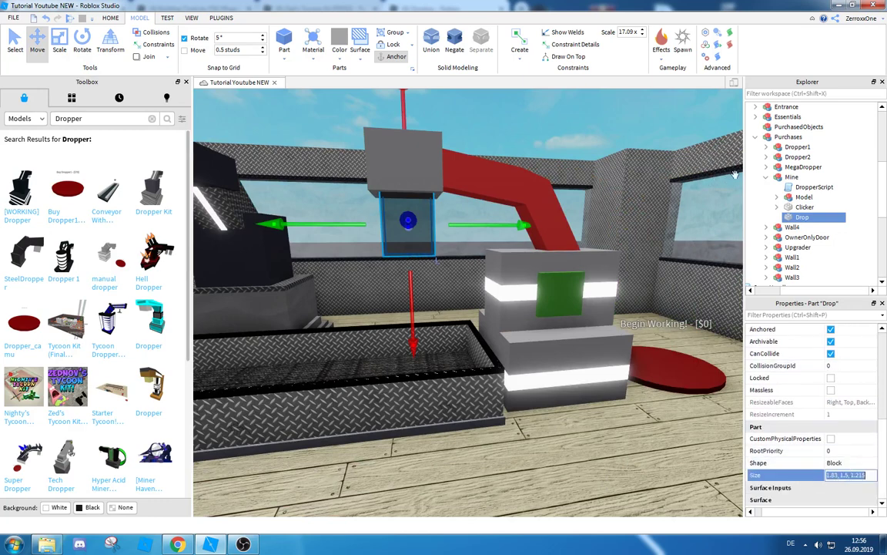
pyautogui.click(814, 188)
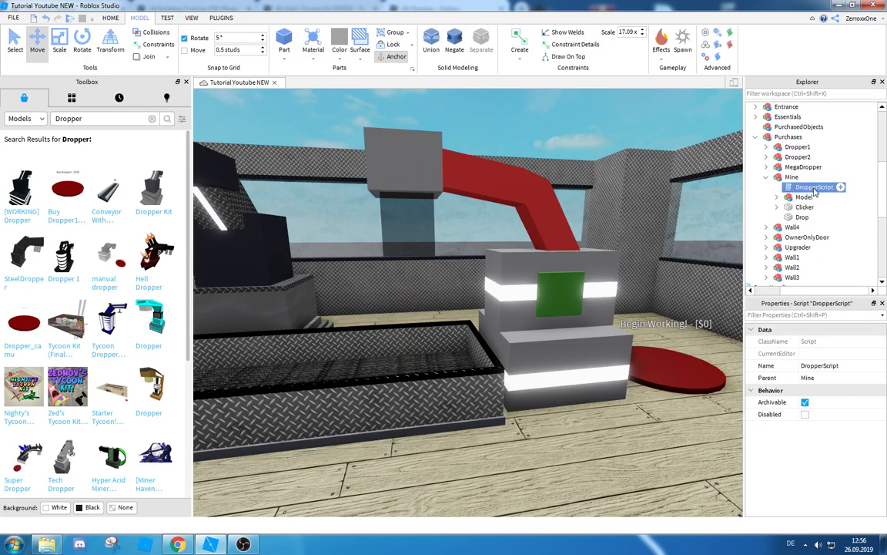
pyautogui.doubleClick(814, 188)
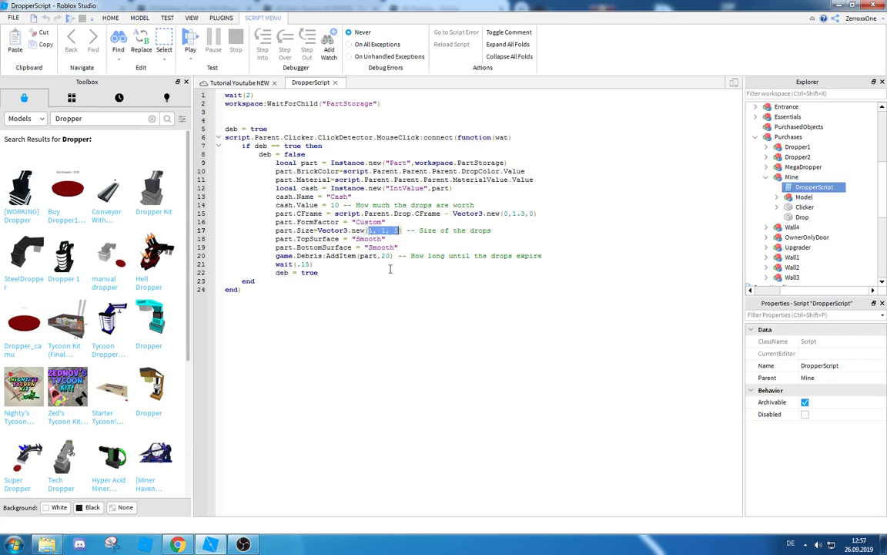
pyautogui.hotkey('ctrl', 'v')
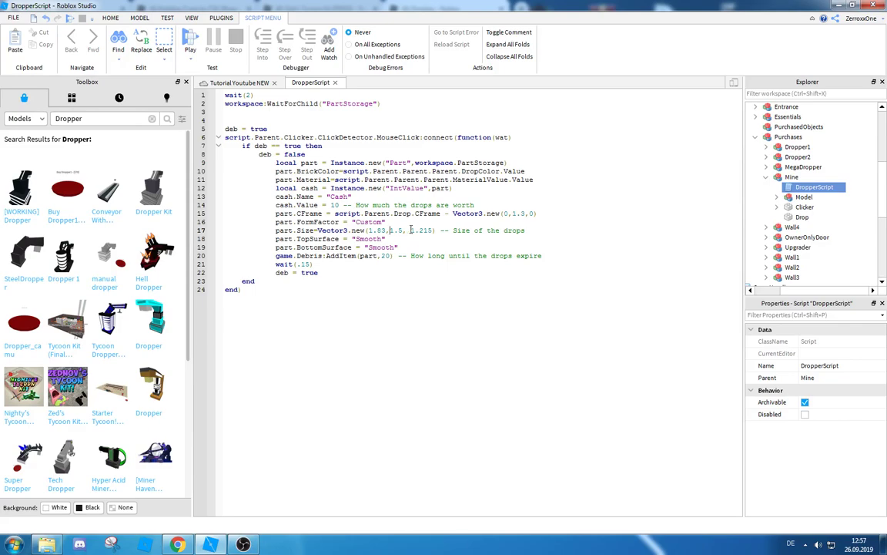
pyautogui.click(335, 83)
# Collapse the Mine purchase in the object tree and start a play test of the tycoon
pyautogui.press('s')
pyautogui.moveTo(456, 223); pyautogui.dragTo(442, 243, button='right')
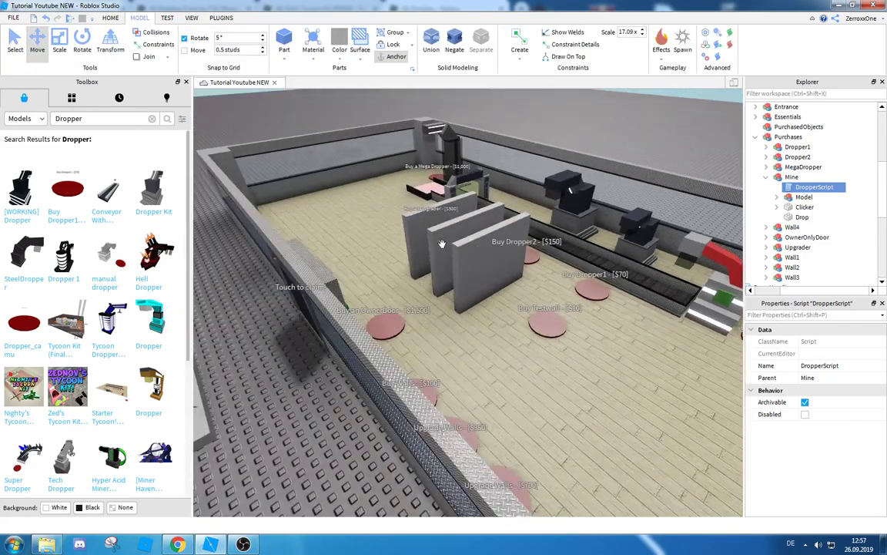
pyautogui.scroll(-5, 441, 244)
pyautogui.click(766, 177)
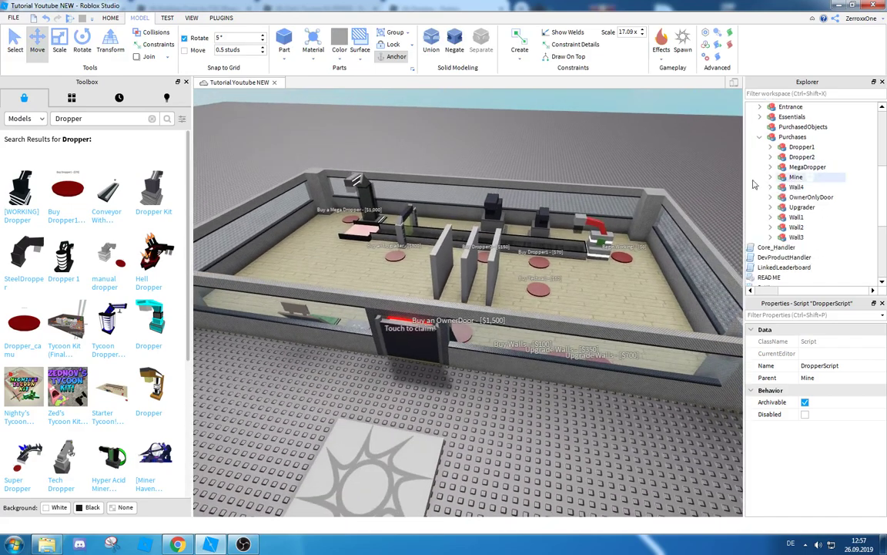
pyautogui.moveTo(569, 259); pyautogui.dragTo(571, 263, button='right')
pyautogui.press('w')
pyautogui.press('w')
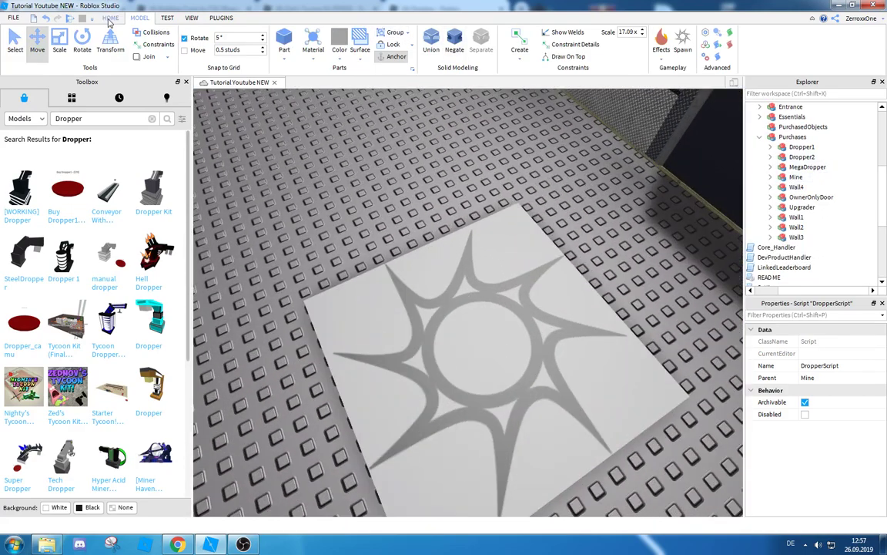
pyautogui.click(110, 19)
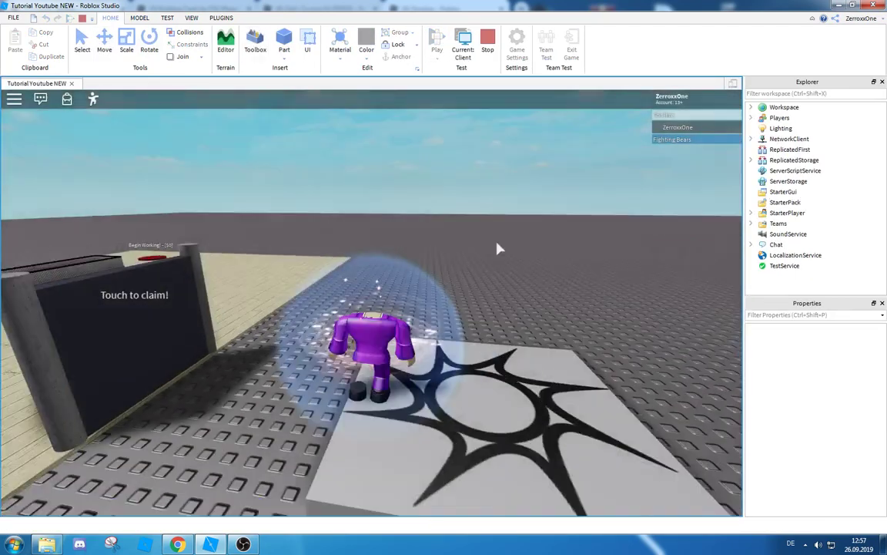
# Claim the tycoon, buy the Begin Working mine, and trigger its green clicker to release a drop
pyautogui.press('w')
pyautogui.moveTo(499, 248); pyautogui.dragTo(498, 248, button='right')
pyautogui.press('w')
pyautogui.press('w')
pyautogui.press('w')
pyautogui.click(343, 284)
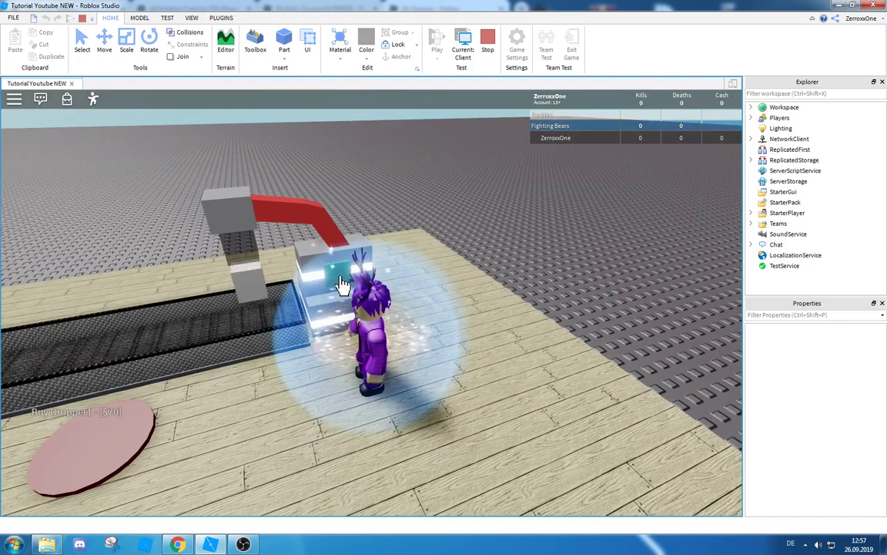
# Trigger the mine's green clicker repeatedly and watch the drops fall and travel along the conveyor from several angles
pyautogui.moveTo(422, 283); pyautogui.dragTo(422, 283, button='right')
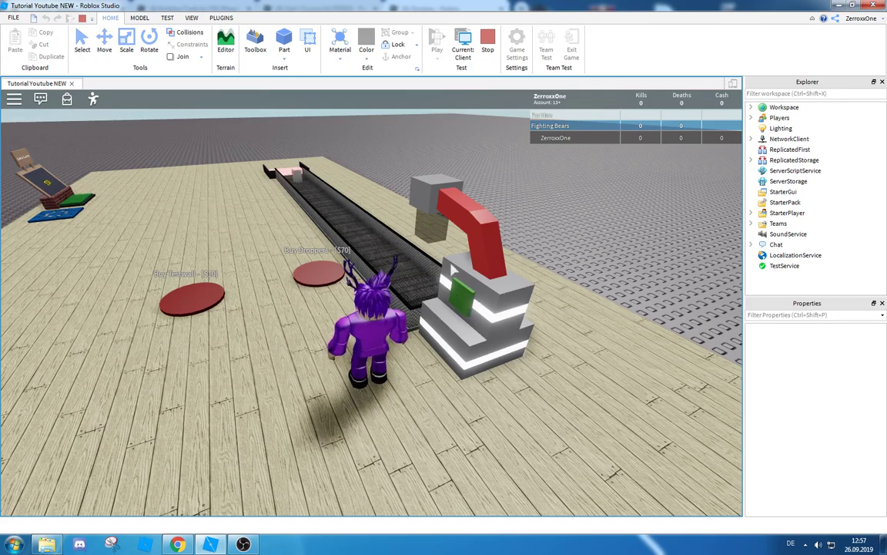
pyautogui.click(465, 301)
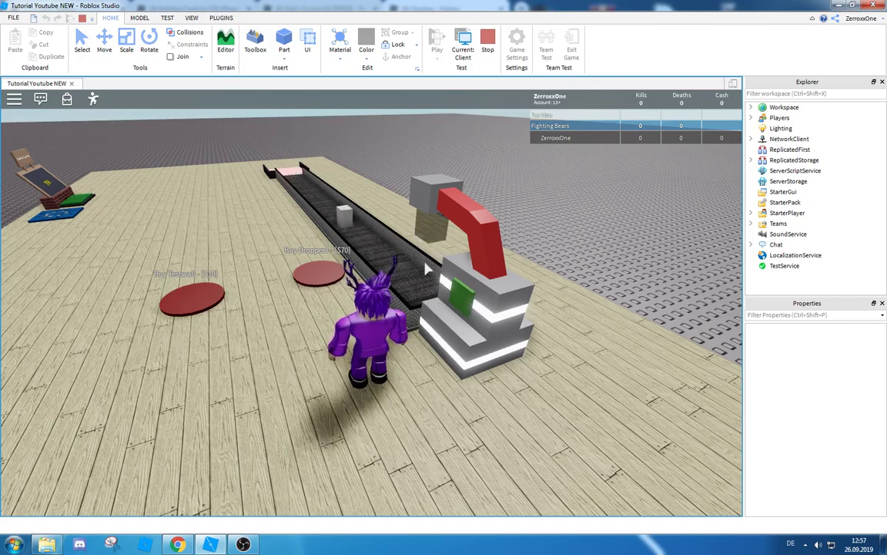
pyautogui.moveTo(429, 266); pyautogui.dragTo(429, 266, button='right')
pyautogui.press('s')
pyautogui.press('d')
pyautogui.press('a')
pyautogui.press('space')
pyautogui.press('w')
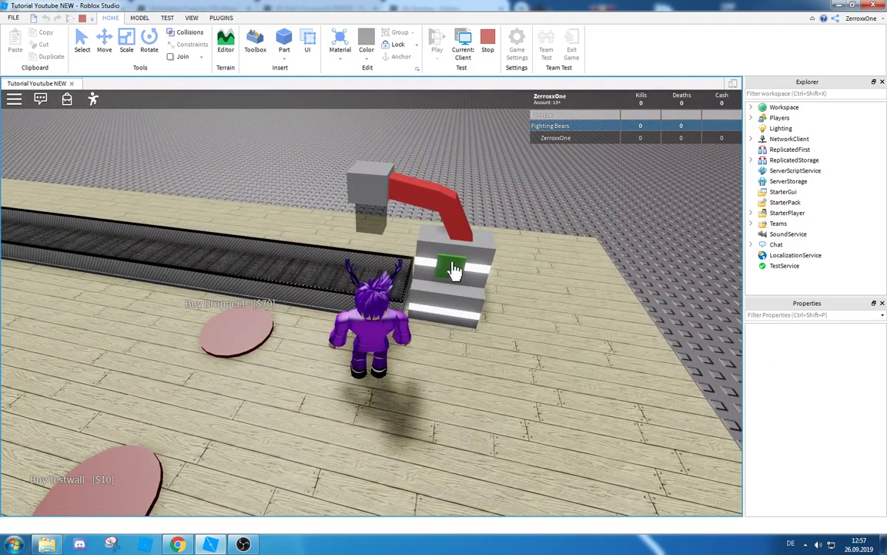
pyautogui.moveTo(454, 270); pyautogui.dragTo(455, 269, button='right')
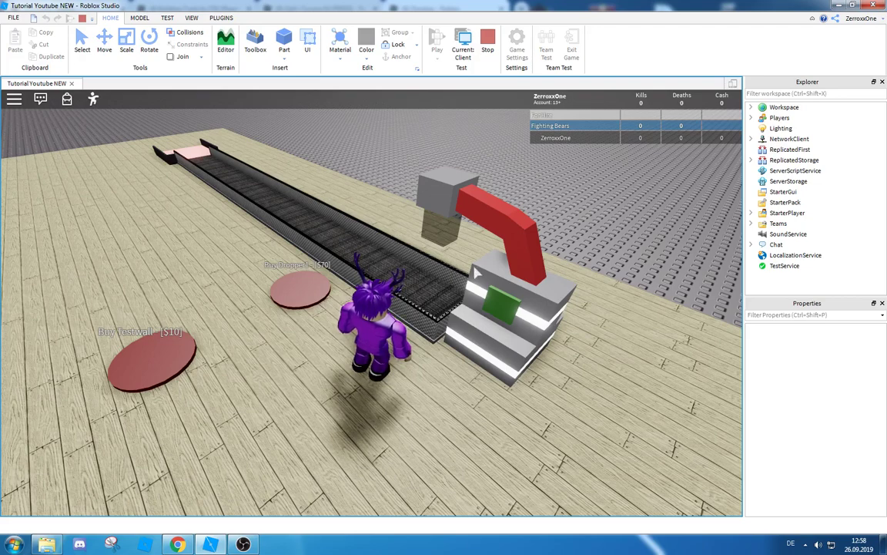
pyautogui.click(509, 300)
pyautogui.moveTo(483, 283); pyautogui.dragTo(484, 283, button='right')
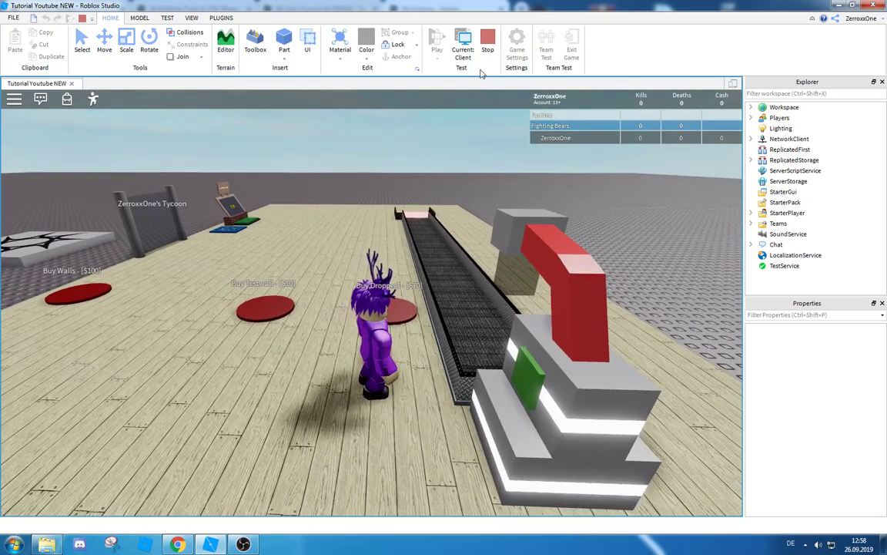
# Walk the character from the mine to the cash collector by the tycoon entrance
pyautogui.press('w')
pyautogui.moveTo(483, 254); pyautogui.dragTo(482, 254, button='right')
pyautogui.press('a')
pyautogui.moveTo(481, 254); pyautogui.dragTo(481, 254, button='right')
pyautogui.press('w')
pyautogui.press('s')
pyautogui.press('a')
pyautogui.press('w')
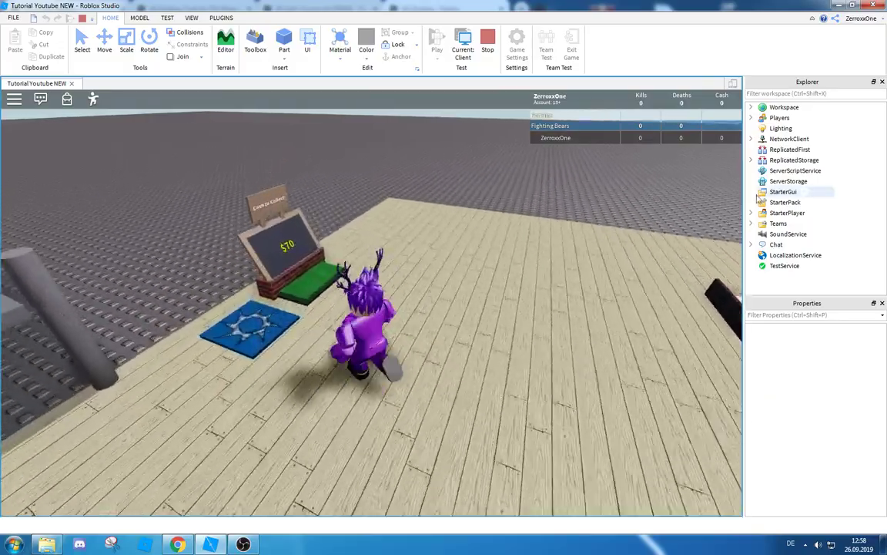
# Collect the earned cash and buy Dropper1 for $70 at its floor pad
pyautogui.press('w')
pyautogui.moveTo(559, 189); pyautogui.dragTo(537, 192, button='right')
pyautogui.press('w')
pyautogui.press('s')
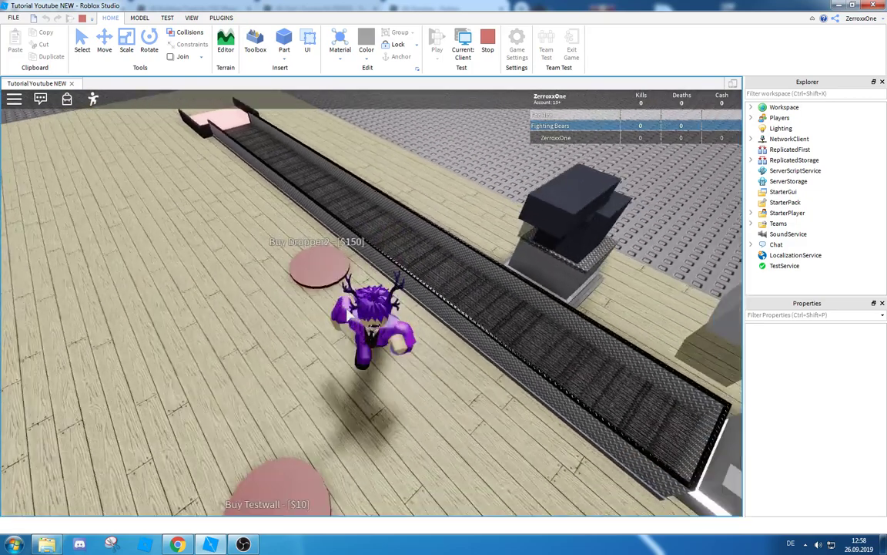